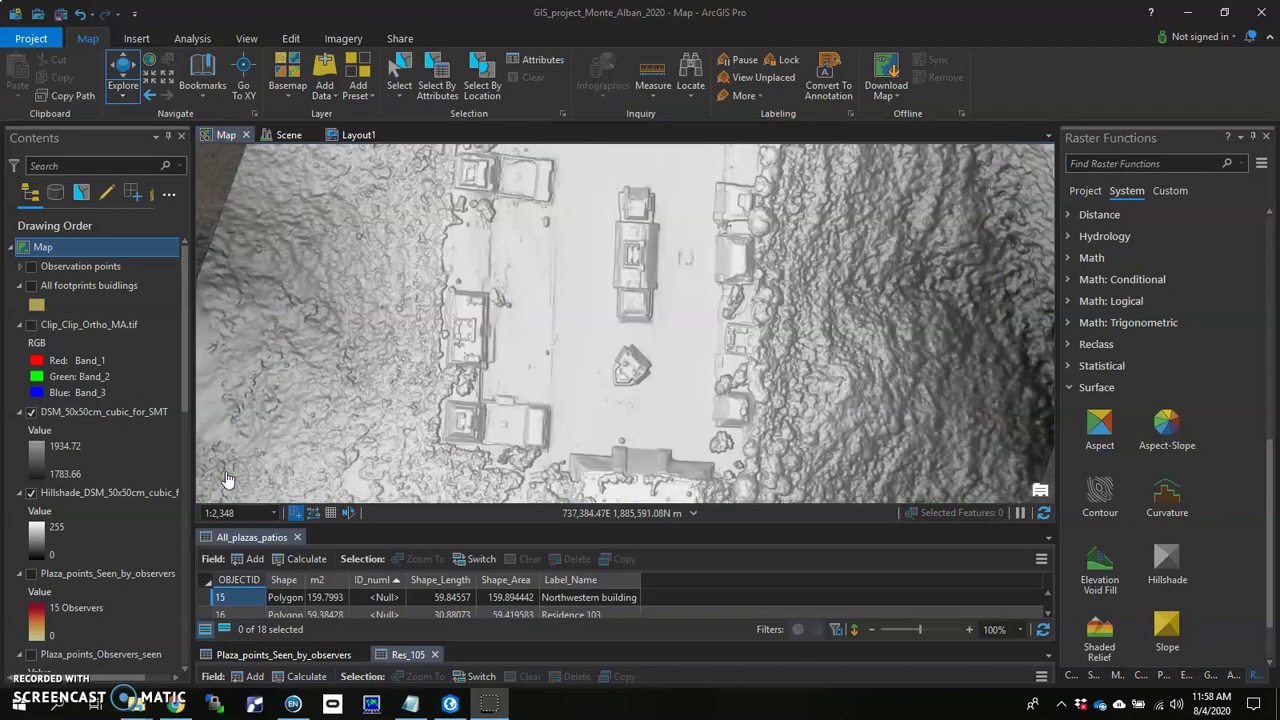
# Zoom and pan around the plaza on the grey hillshade.
pyautogui.click(405, 345)
pyautogui.click(603, 338)
pyautogui.scroll(-3, 614, 328)
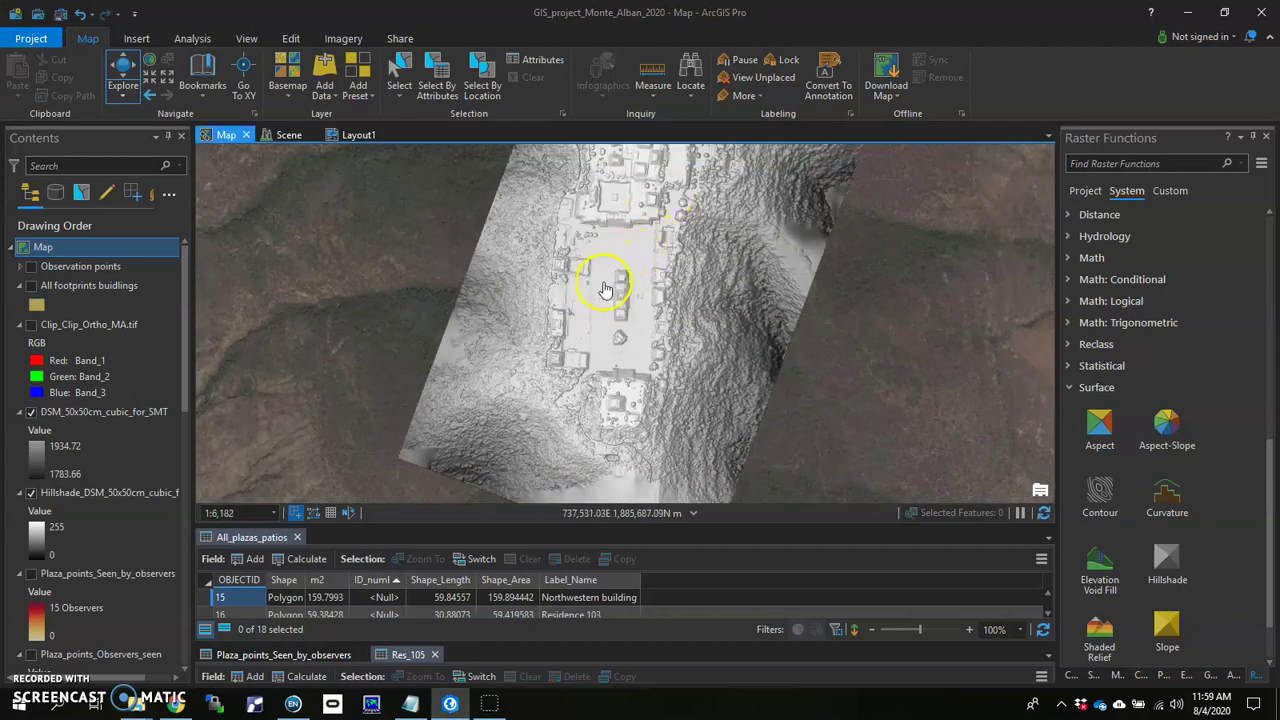
pyautogui.scroll(3, 602, 300)
pyautogui.moveTo(616, 320); pyautogui.dragTo(594, 266)
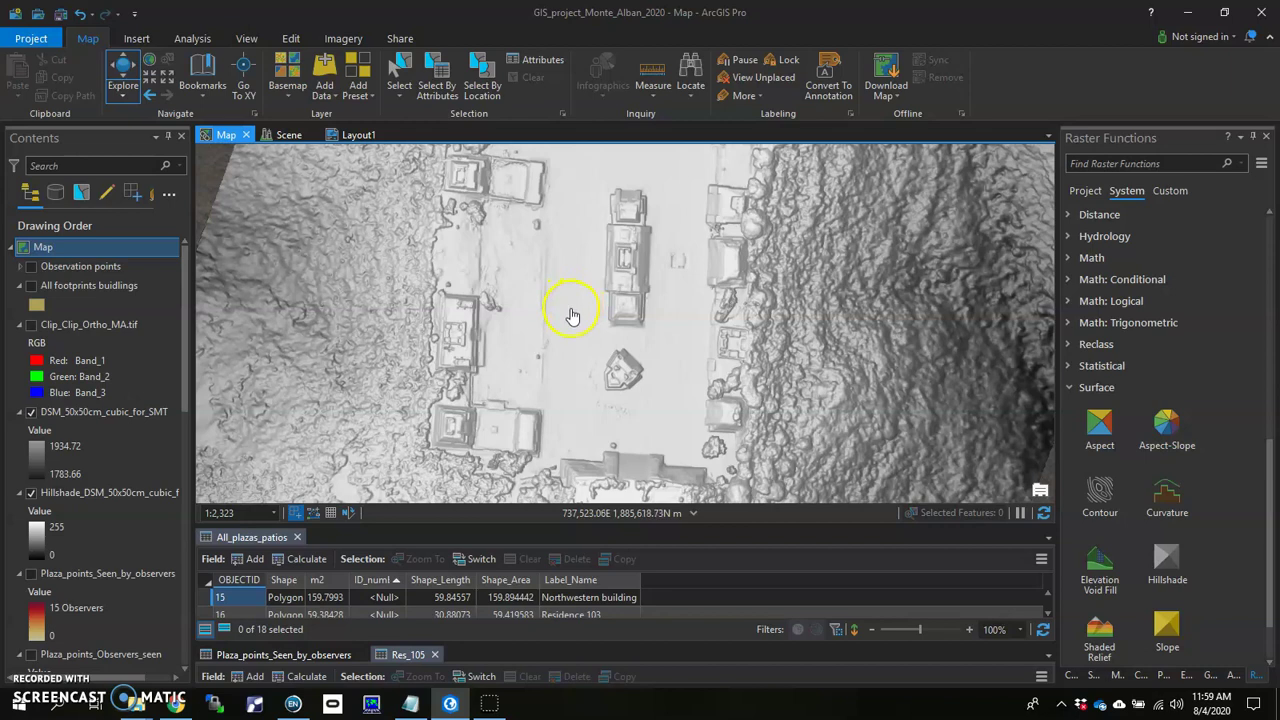
pyautogui.scroll(2, 553, 319)
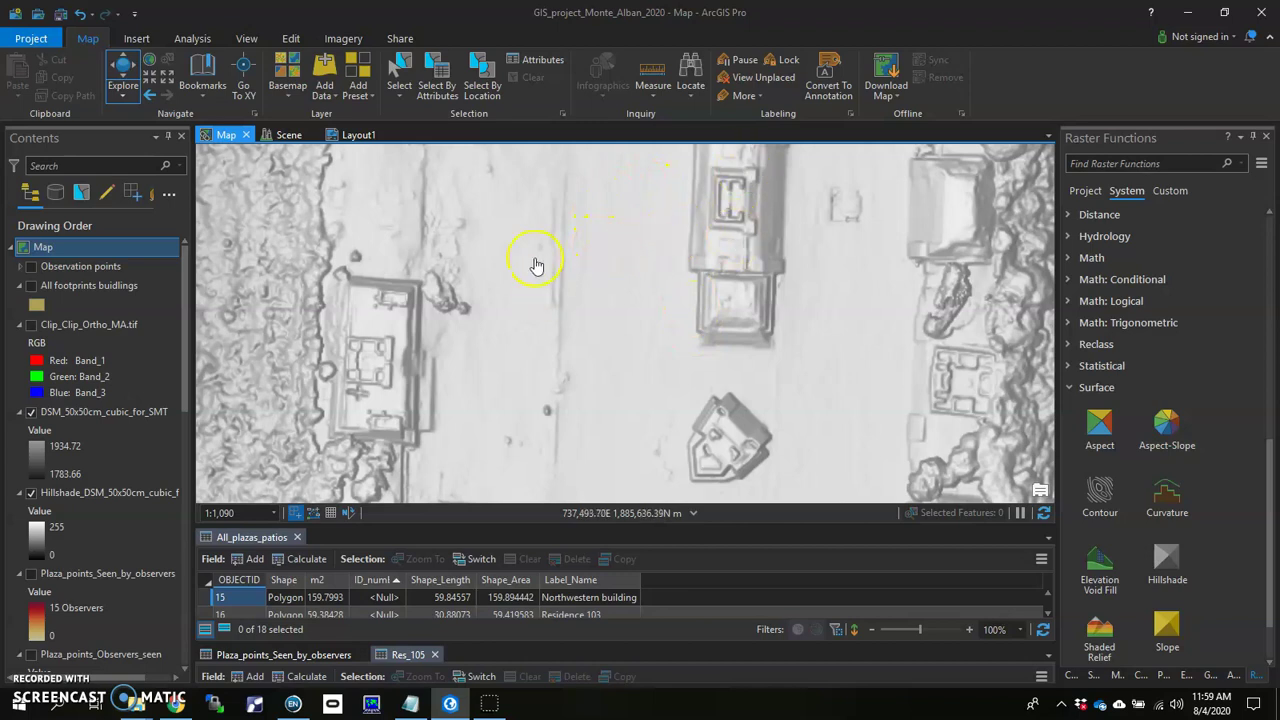
pyautogui.scroll(3, 565, 305)
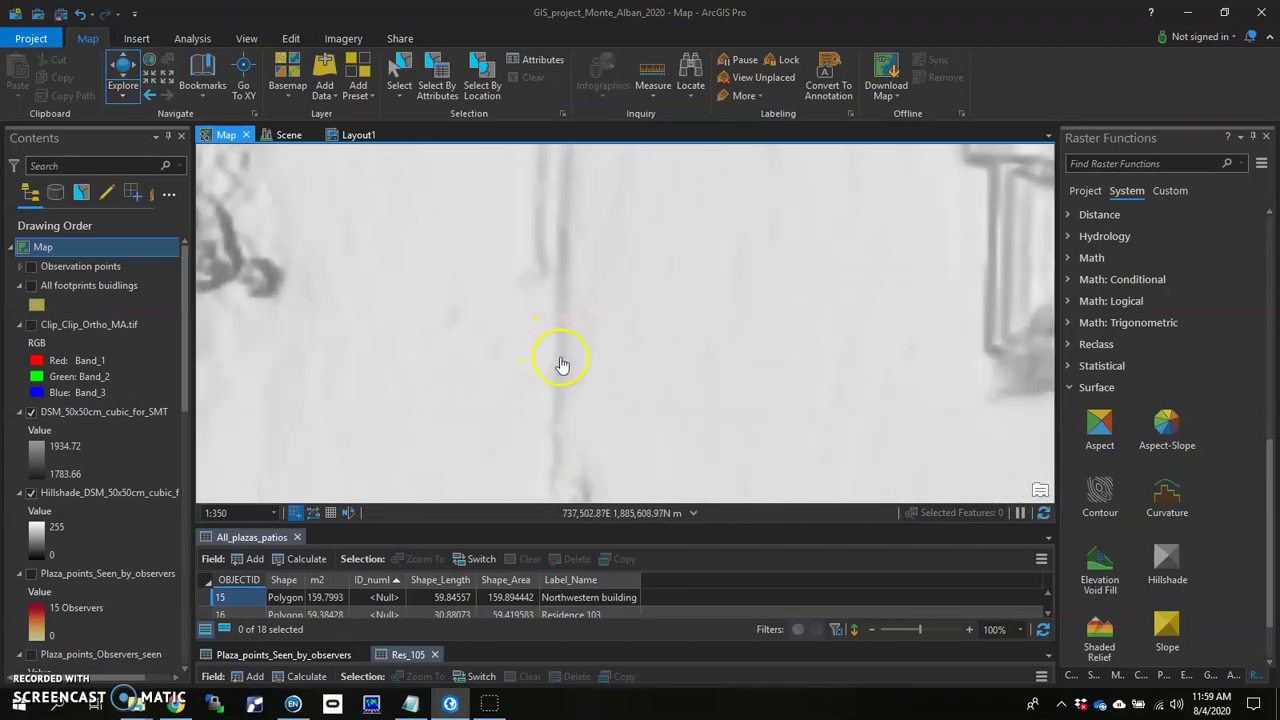
pyautogui.scroll(-3, 558, 355)
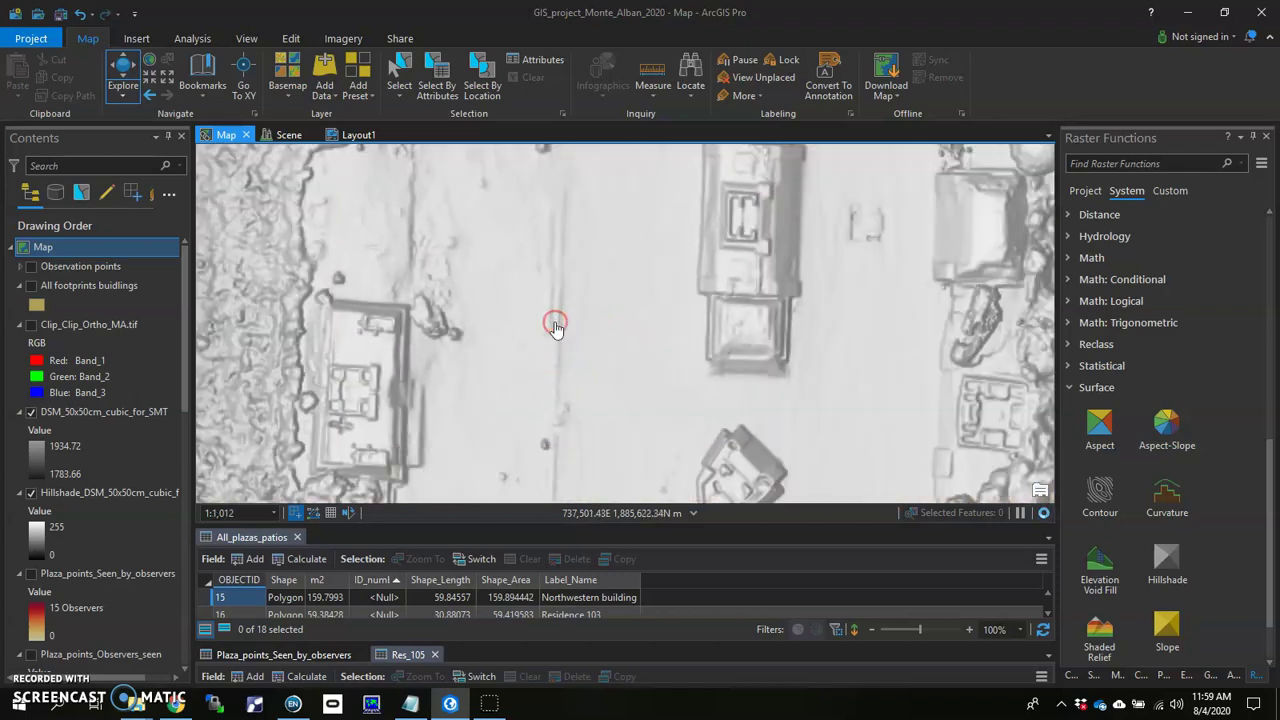
pyautogui.scroll(-2, 590, 300)
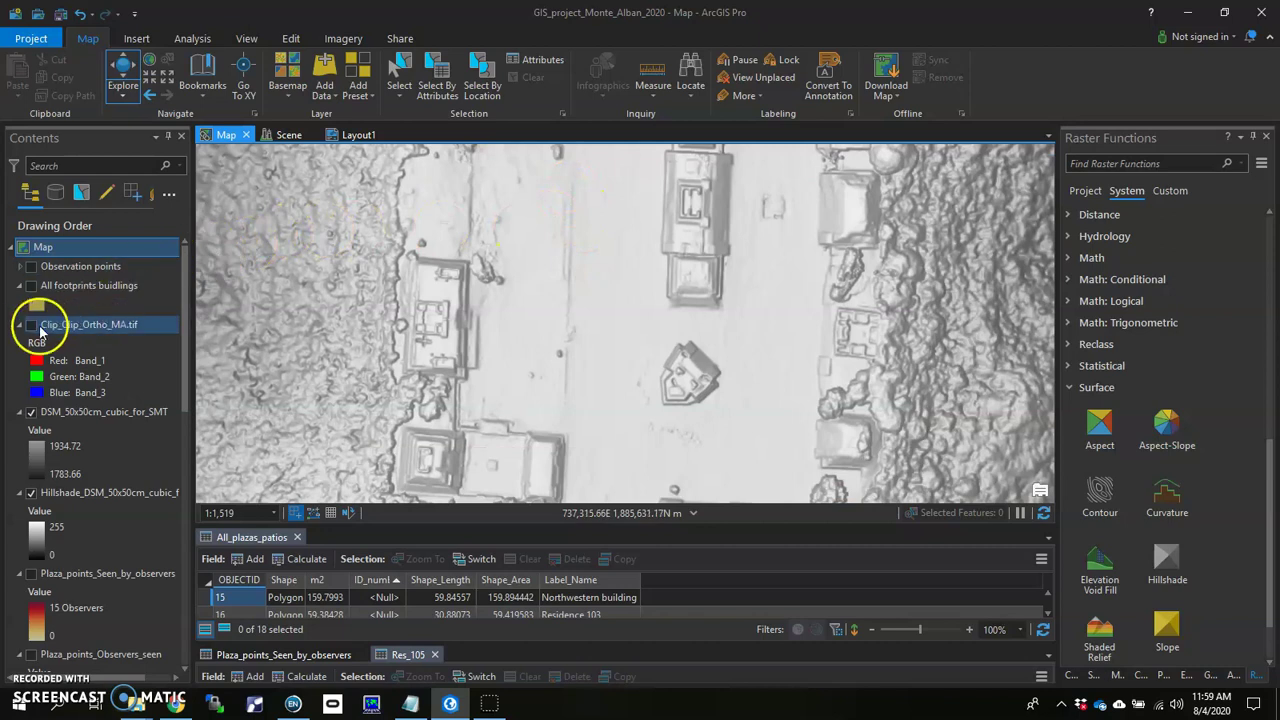
# Turn on Clip_Clip_Ortho_MA.tif and pan the orthophoto to inspect the courtyard building and walls.
pyautogui.click(33, 326)
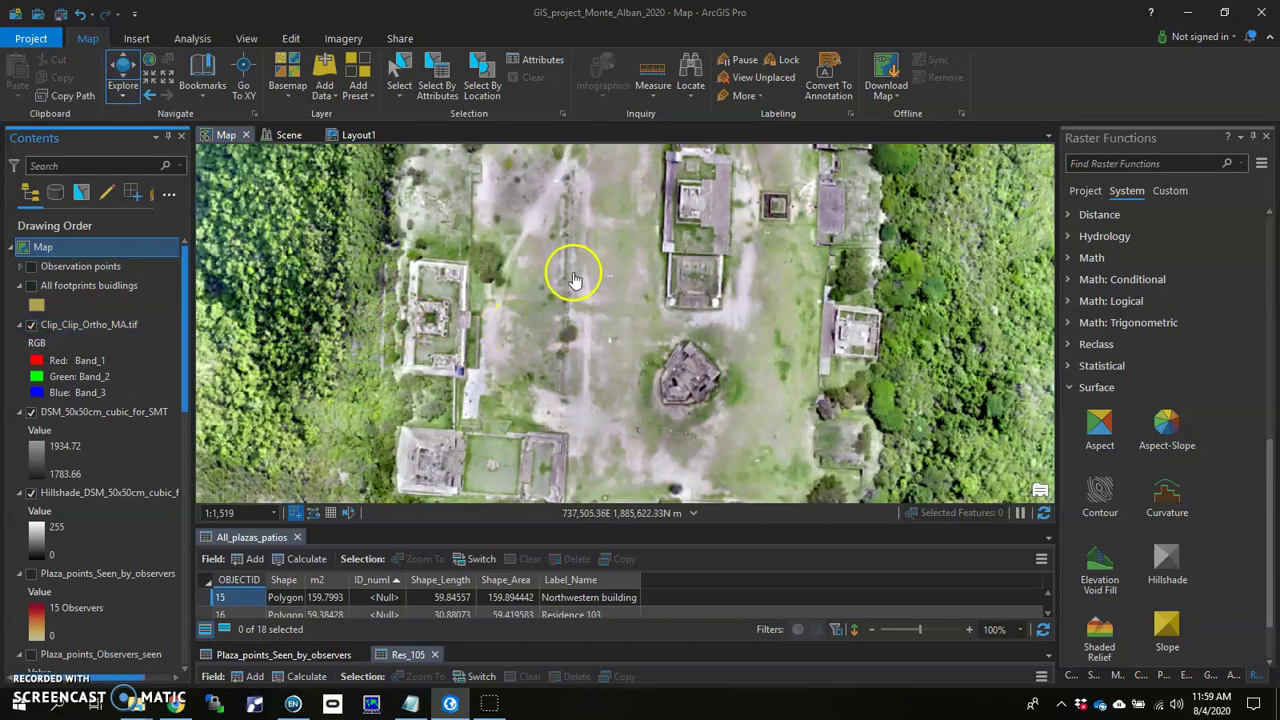
pyautogui.scroll(5, 573, 338)
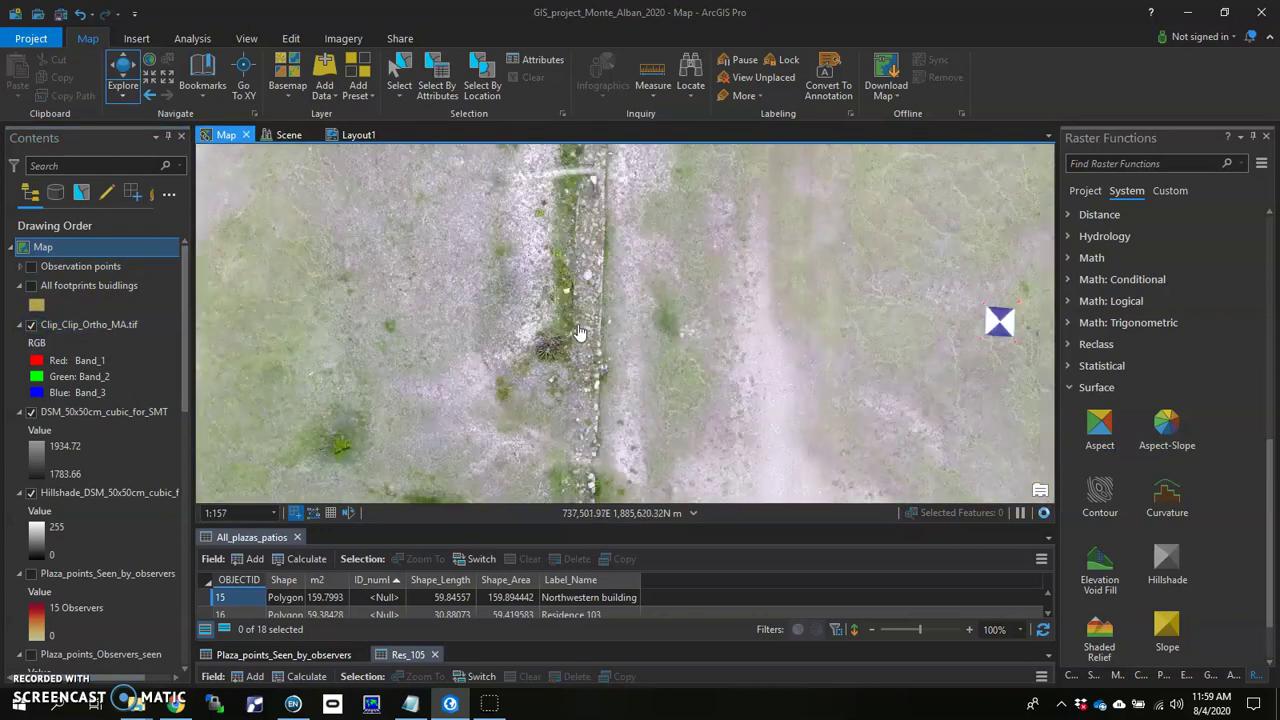
pyautogui.scroll(3, 628, 250)
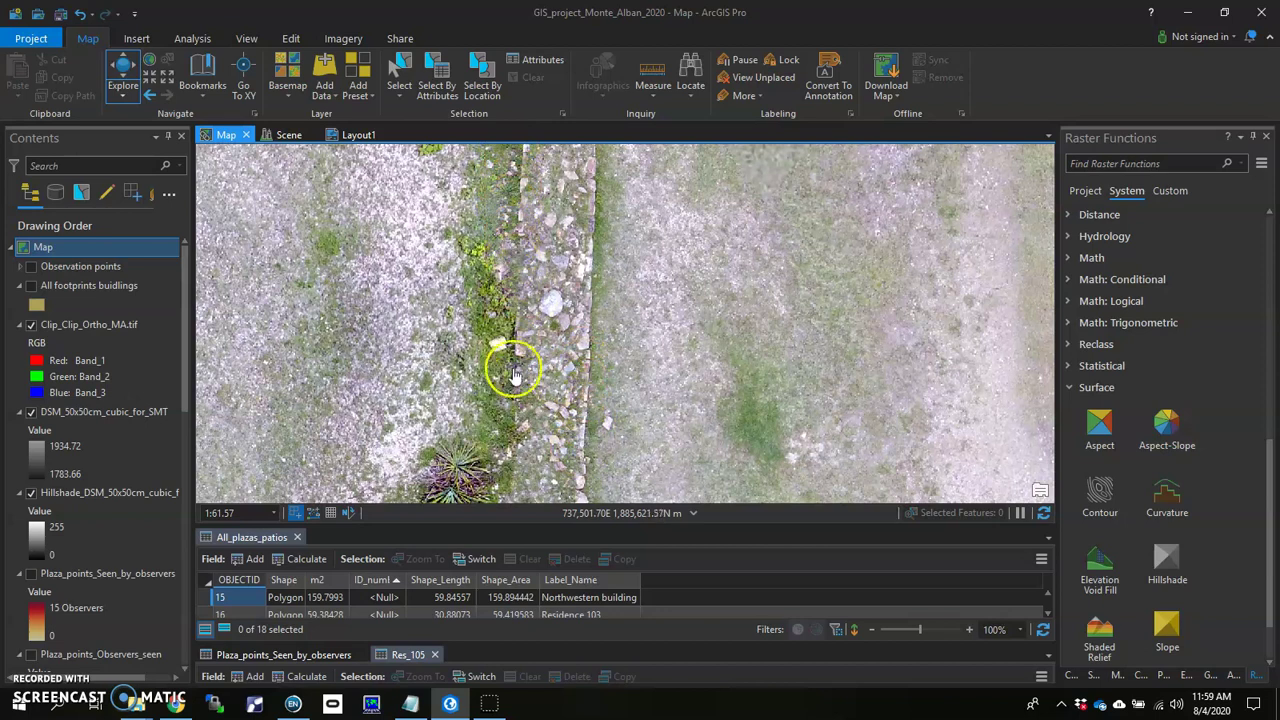
pyautogui.scroll(-5, 534, 386)
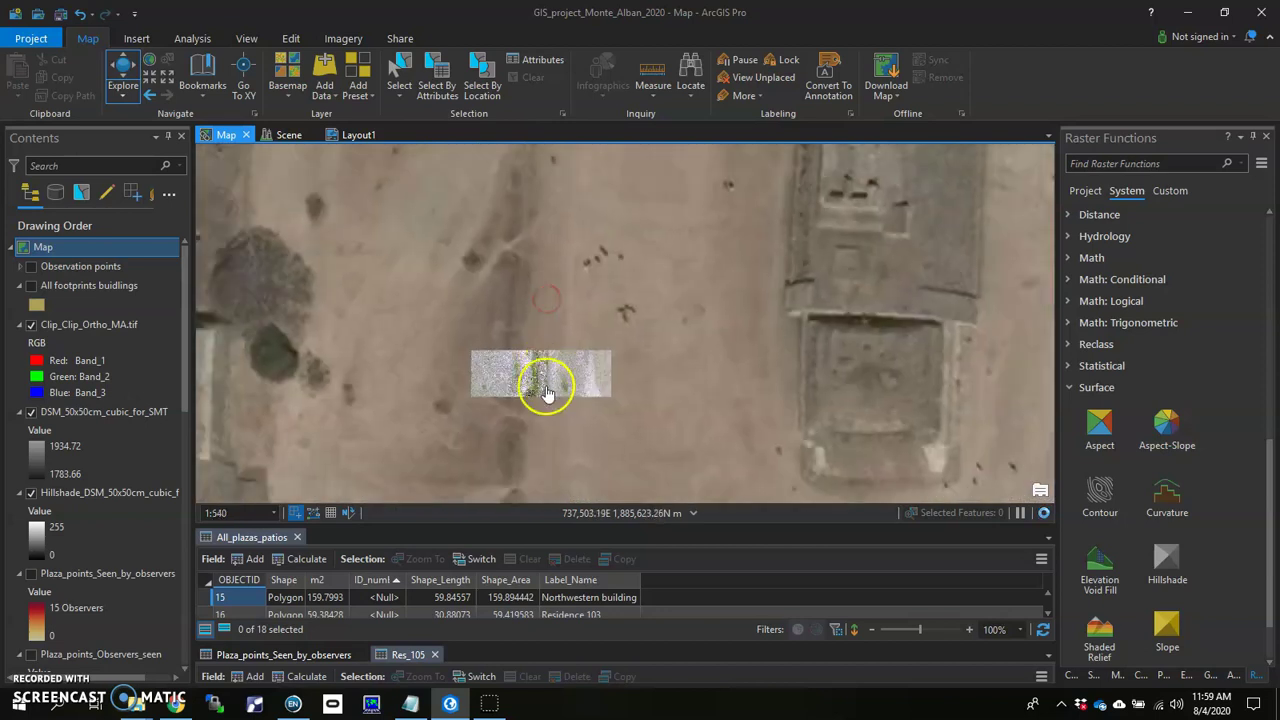
pyautogui.scroll(5, 543, 378)
pyautogui.moveTo(546, 276)
pyautogui.mouseDown()
pyautogui.moveTo(526, 363)
pyautogui.moveTo(523, 266)
pyautogui.moveTo(535, 258)
pyautogui.moveTo(531, 391)
pyautogui.mouseUp()
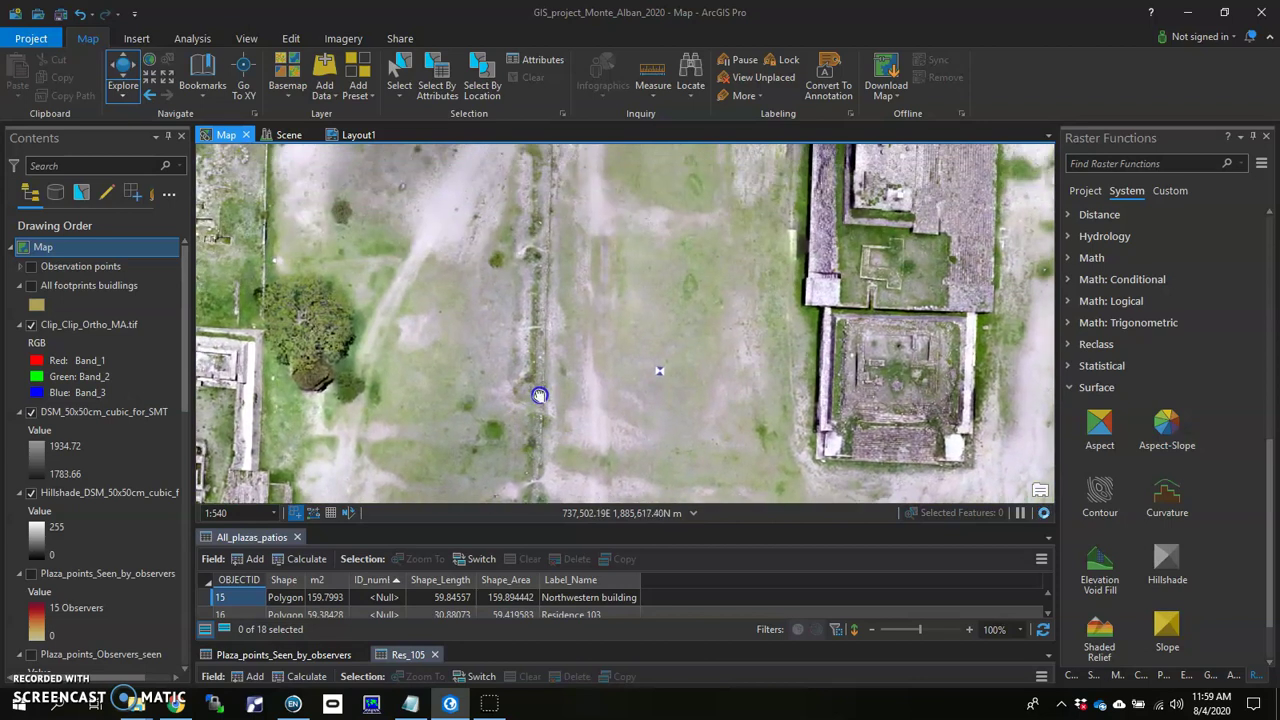
pyautogui.moveTo(543, 206); pyautogui.dragTo(534, 349)
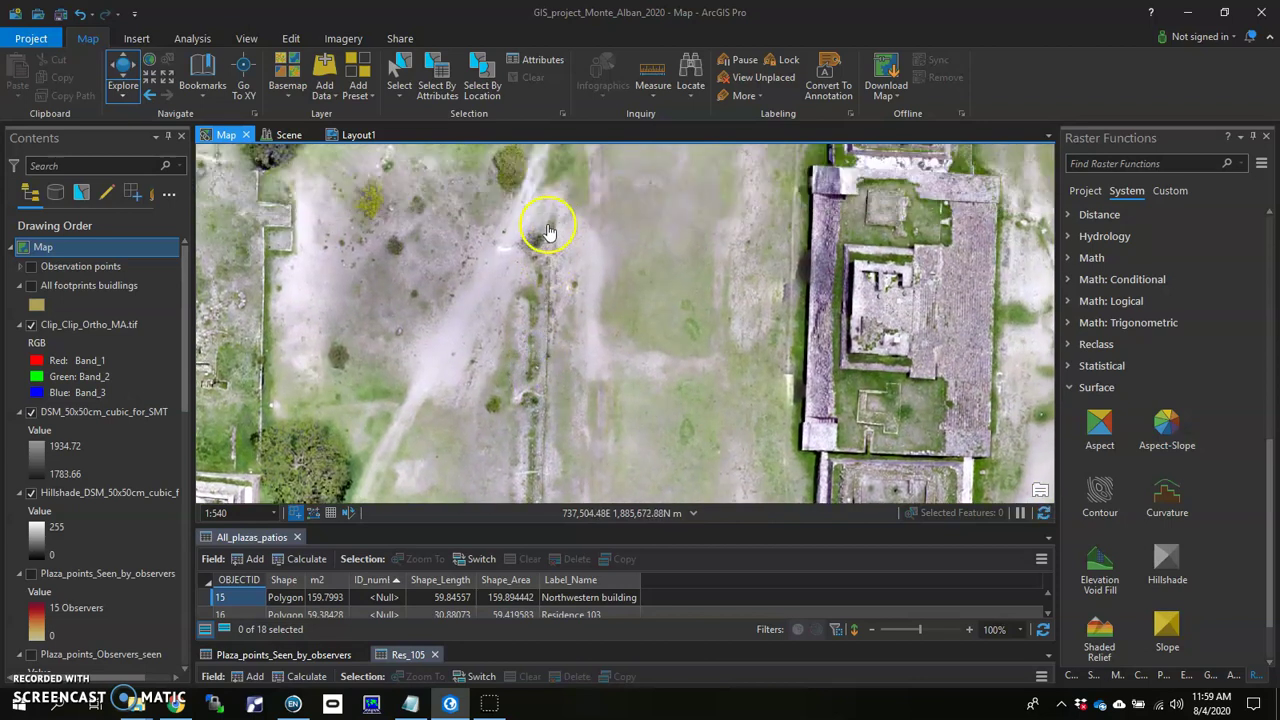
pyautogui.moveTo(577, 300); pyautogui.dragTo(588, 222)
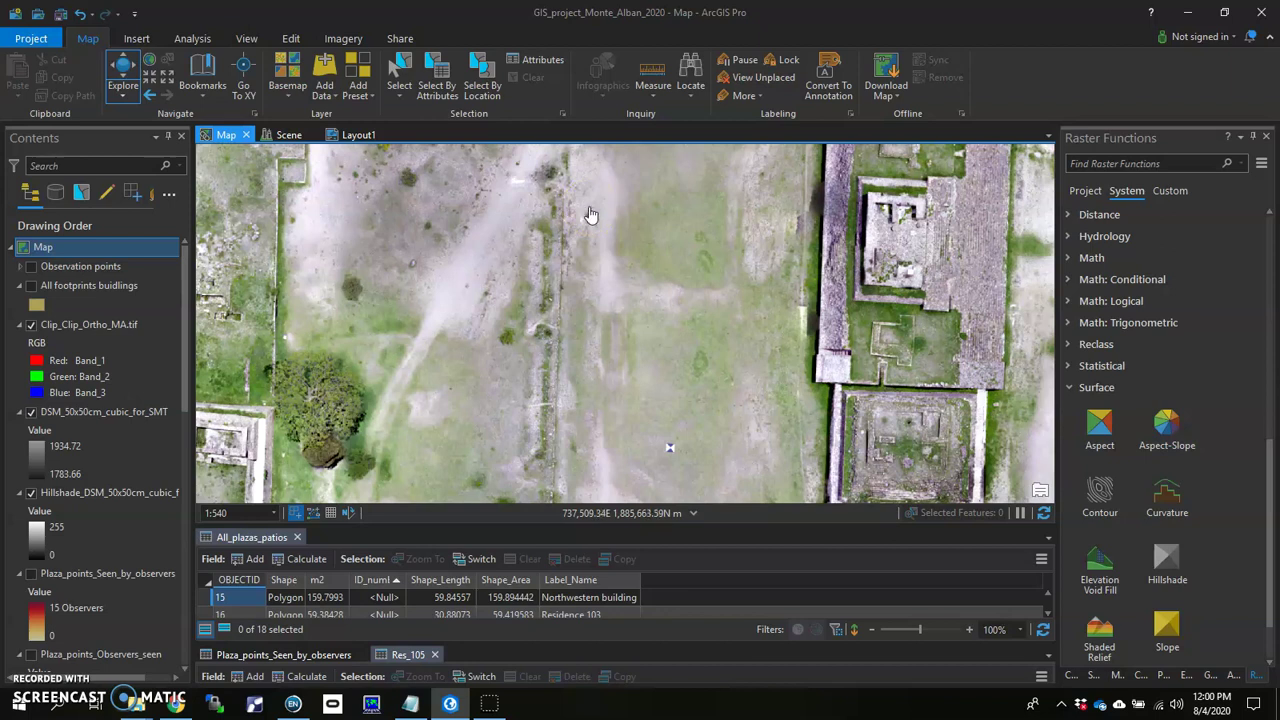
pyautogui.scroll(-2, 588, 265)
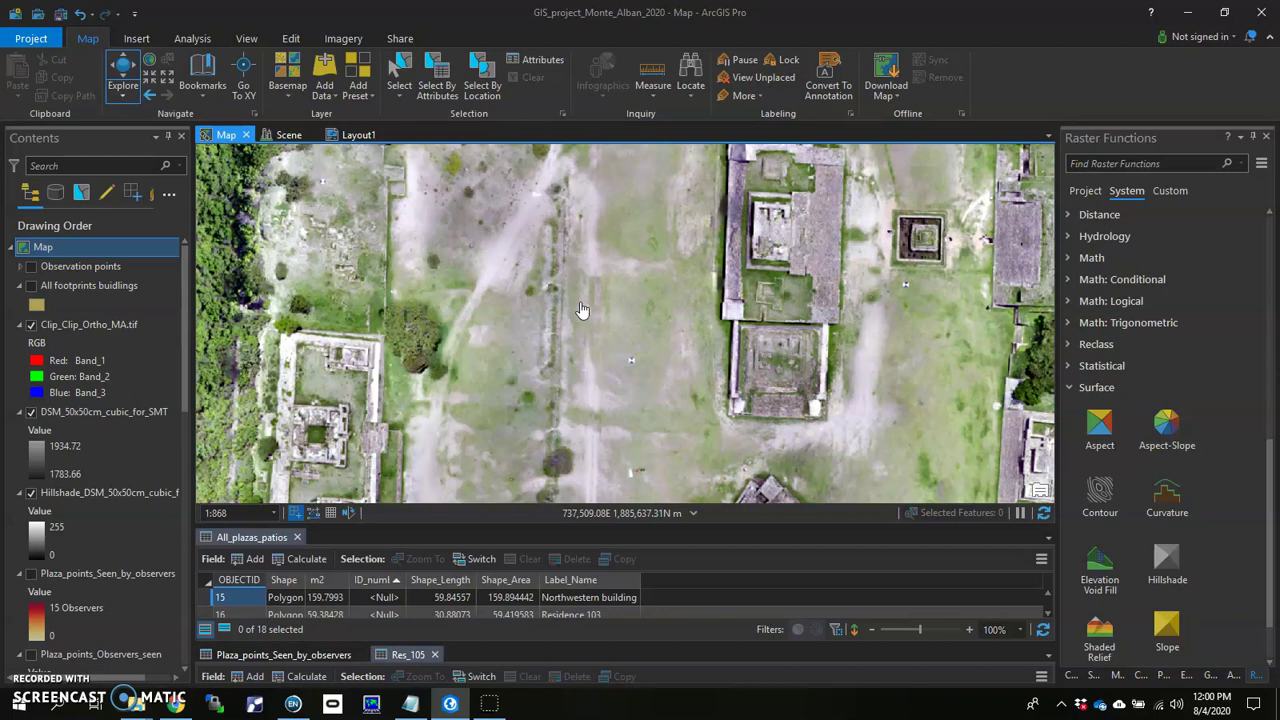
pyautogui.scroll(-1, 600, 330)
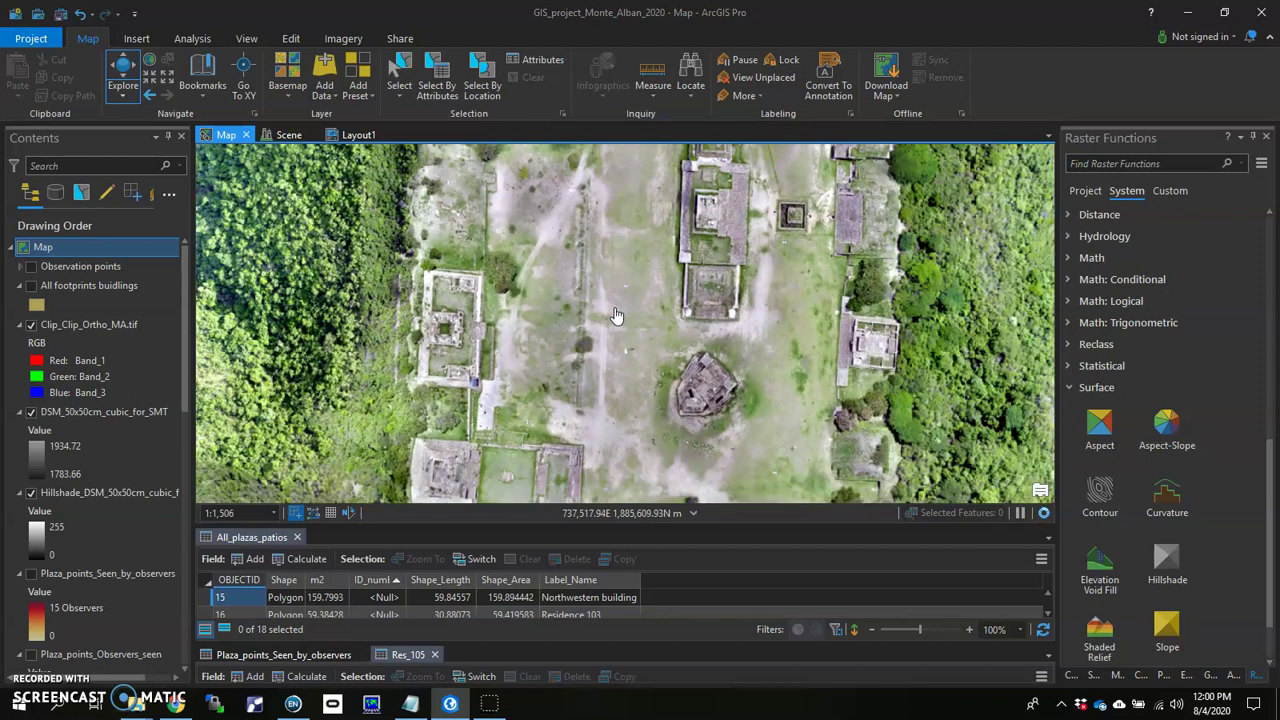
pyautogui.moveTo(610, 287); pyautogui.dragTo(608, 299)
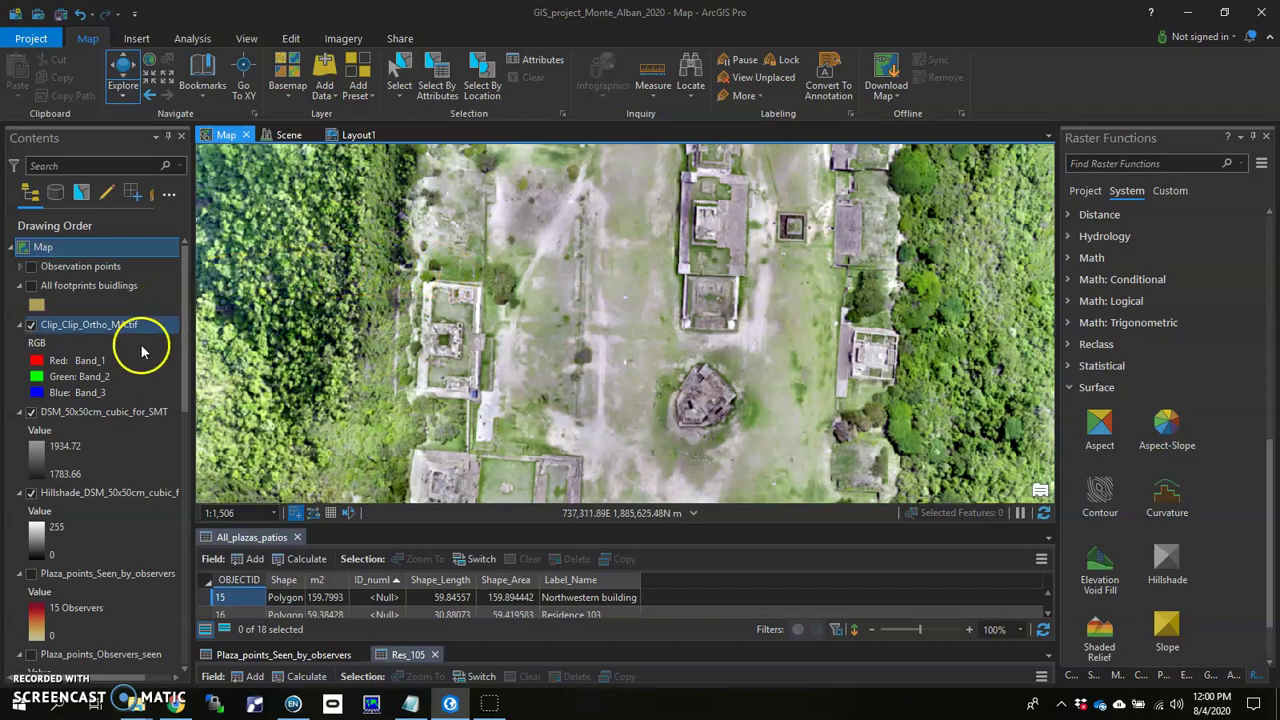
# Select DSM_50x50cm_cubic_for_SMT in Contents and start a Pixel Editor session from the Imagery tab.
pyautogui.click(56, 411)
pyautogui.click(85, 412)
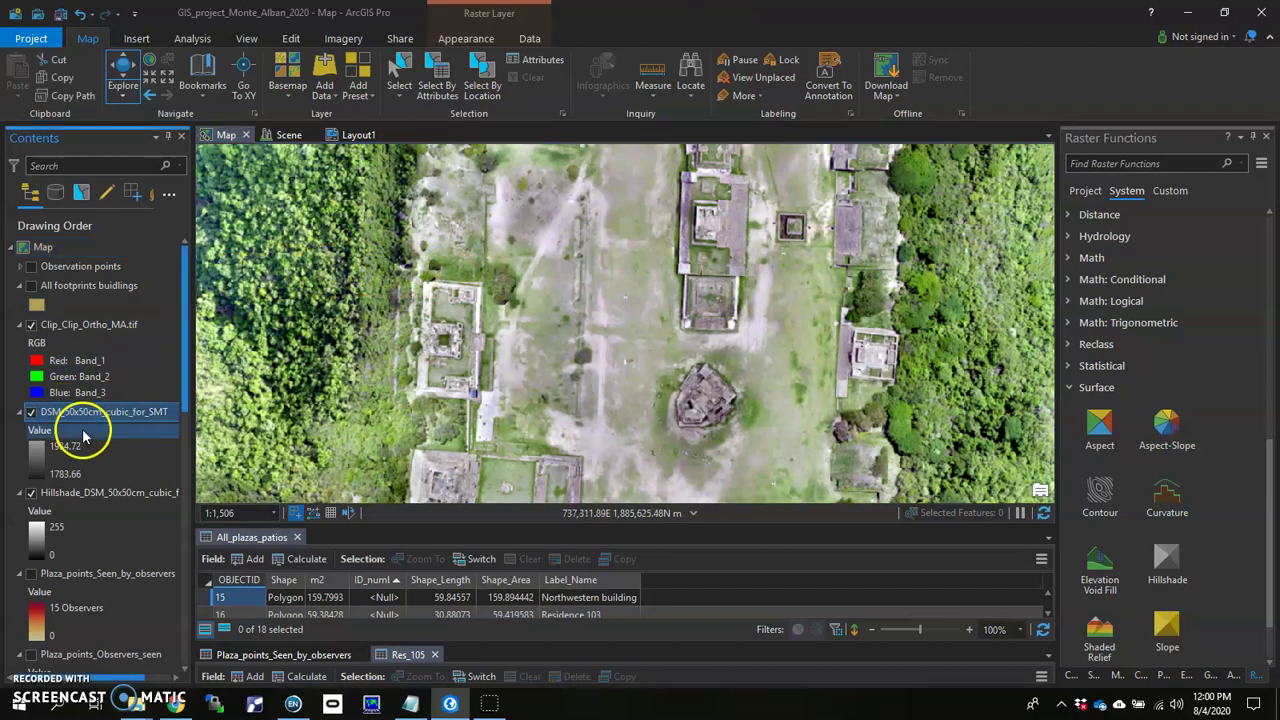
pyautogui.moveTo(77, 422); pyautogui.dragTo(123, 222)
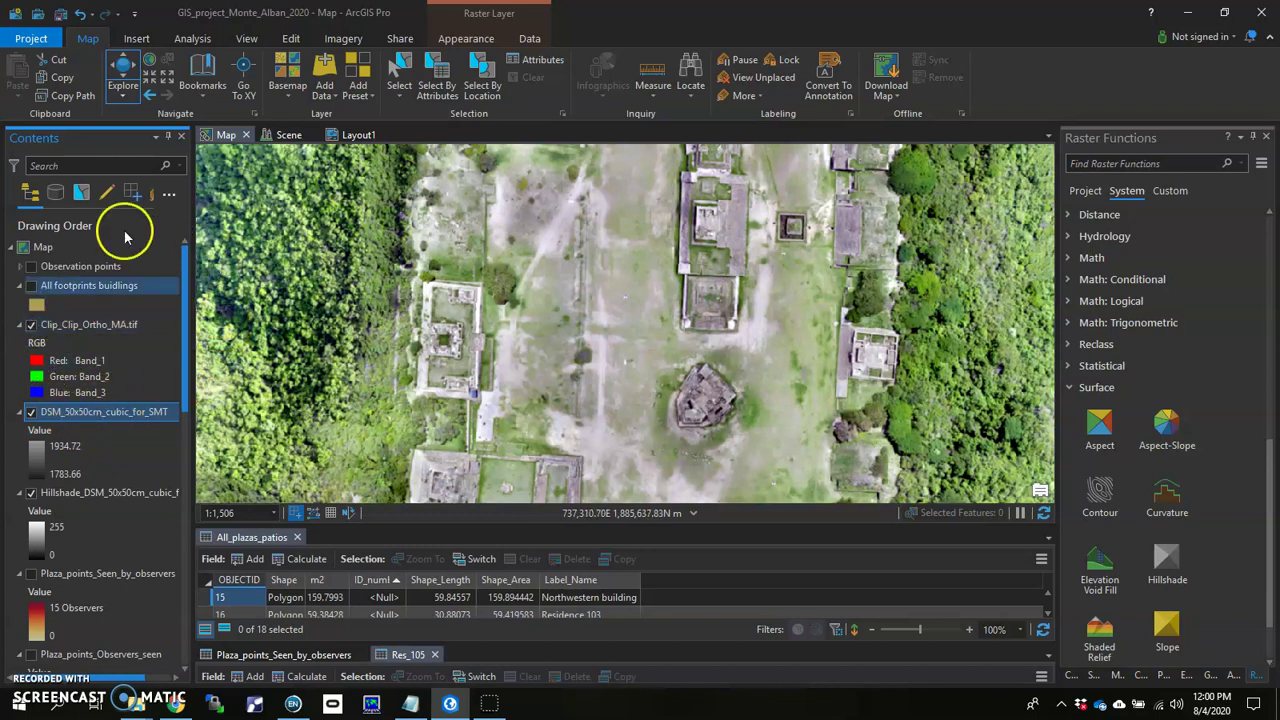
pyautogui.click(340, 40)
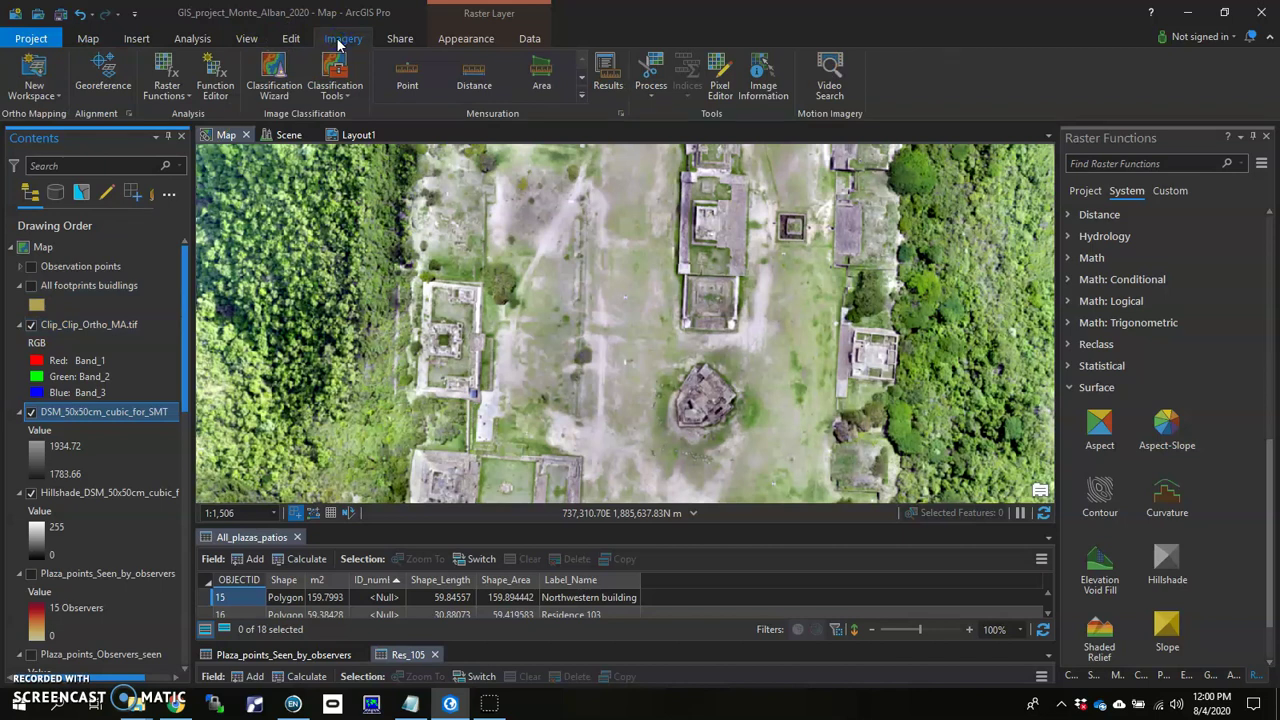
pyautogui.click(721, 90)
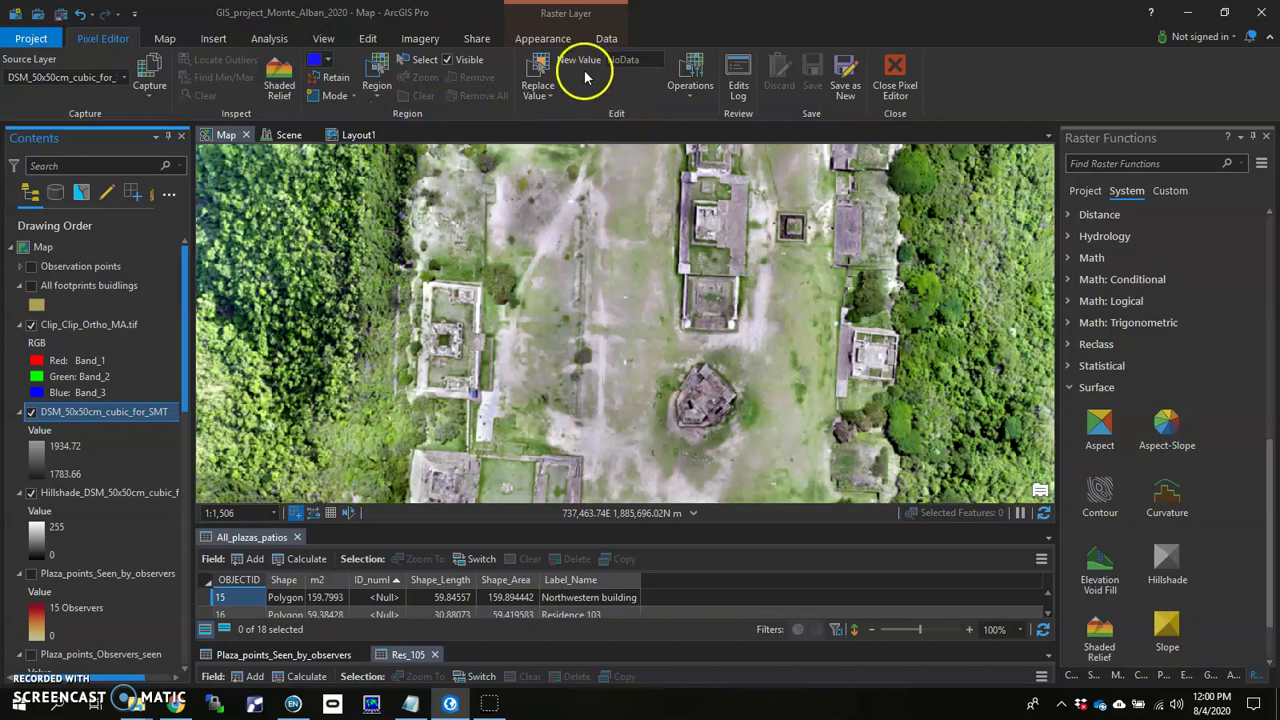
# Set replacement to a drawn region with polygon shape, keeping DSM_50x50cm_cubic_for_SMT as the source layer.
pyautogui.click(540, 86)
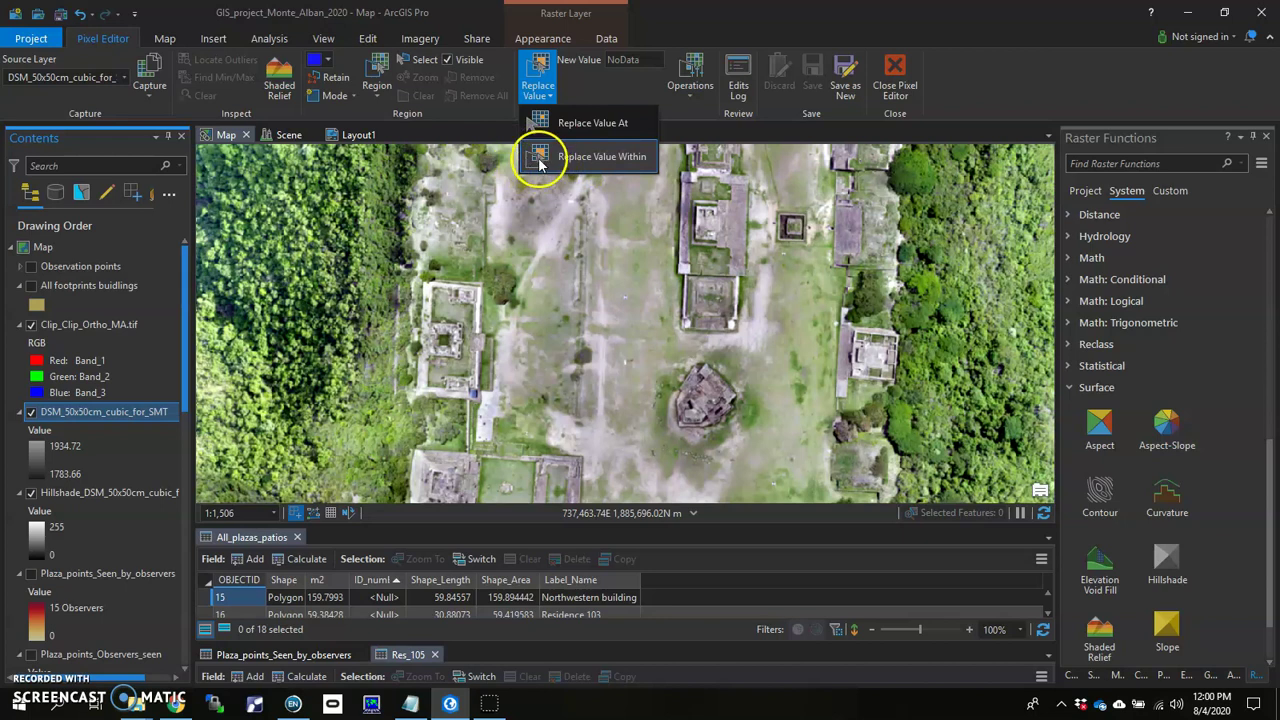
pyautogui.click(540, 160)
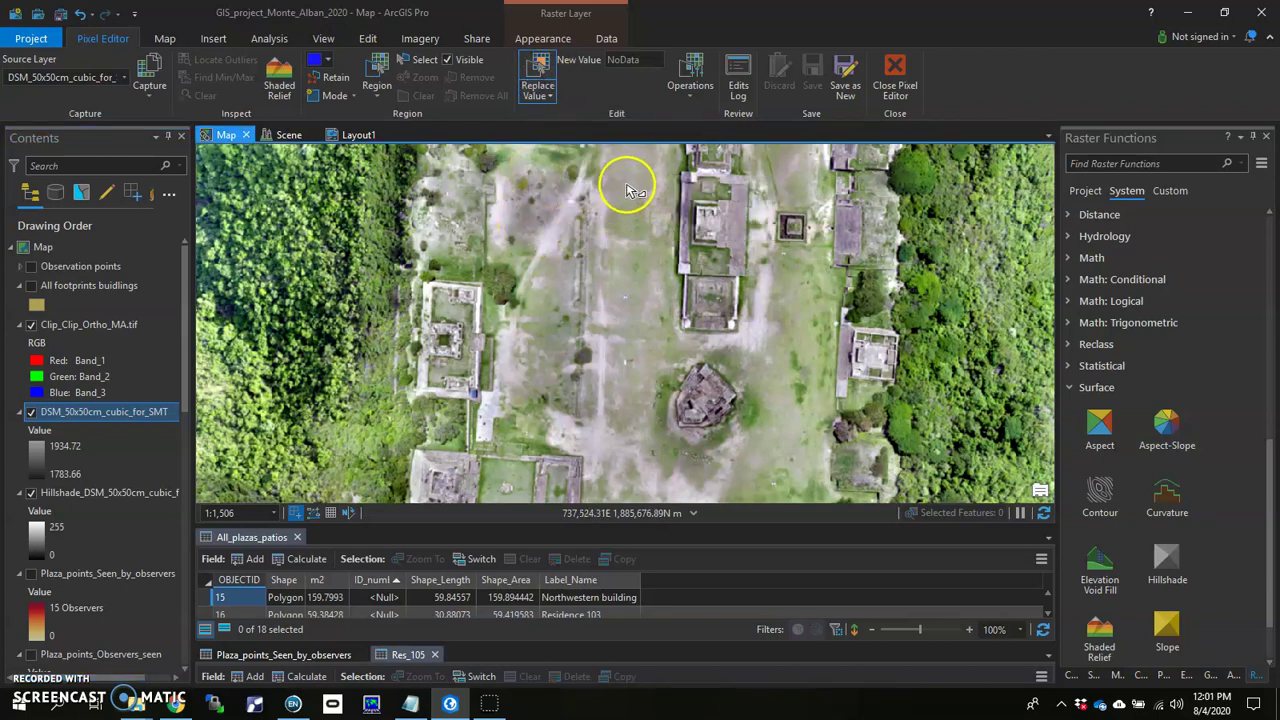
pyautogui.click(383, 92)
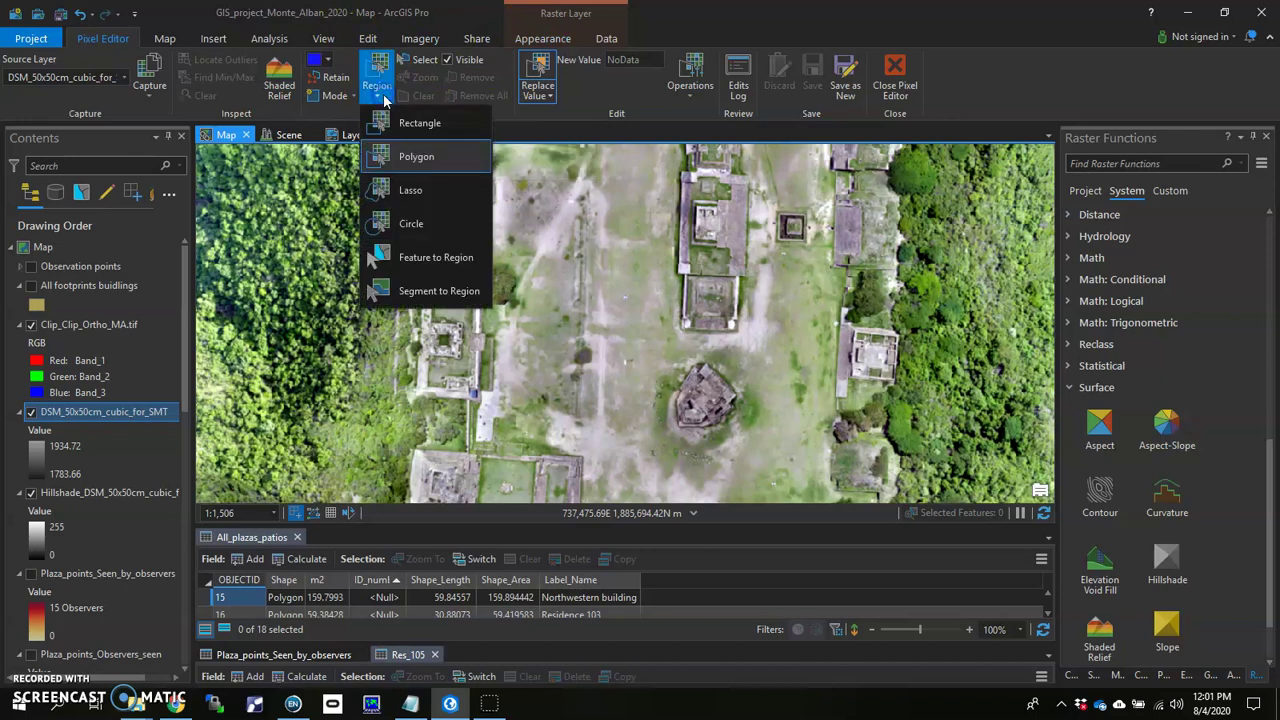
pyautogui.click(427, 160)
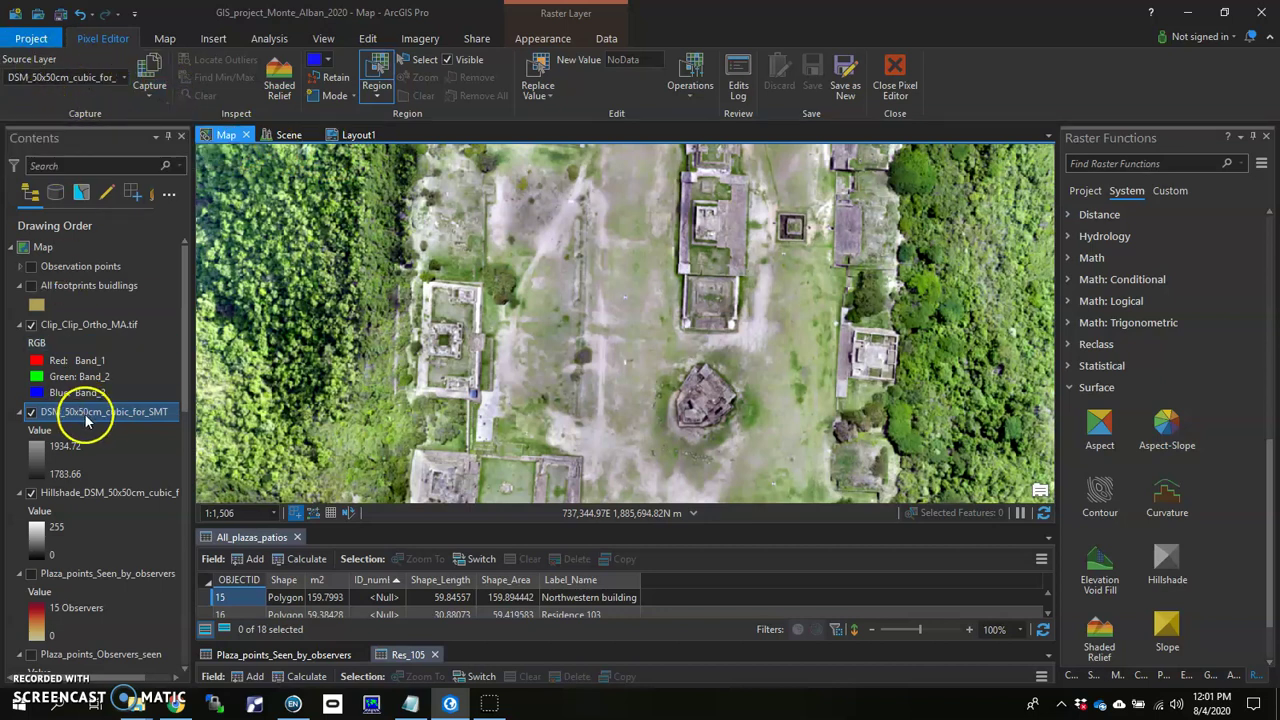
pyautogui.click(124, 77)
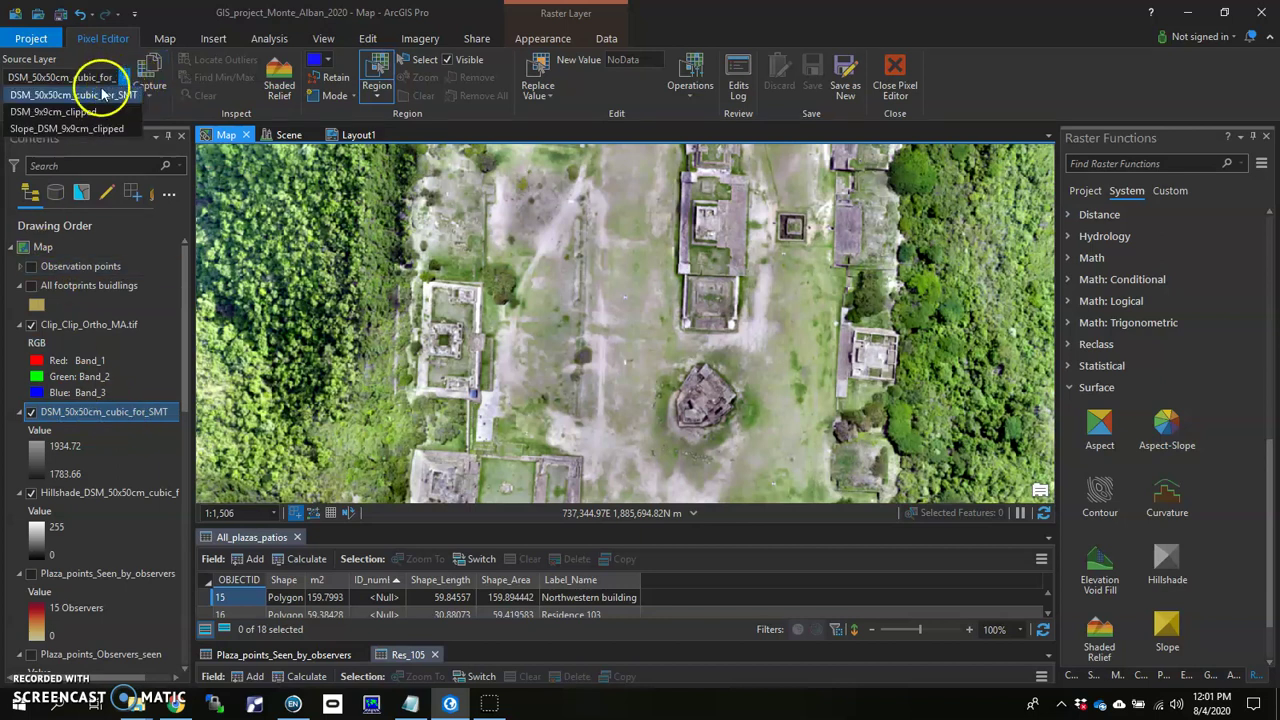
pyautogui.click(94, 95)
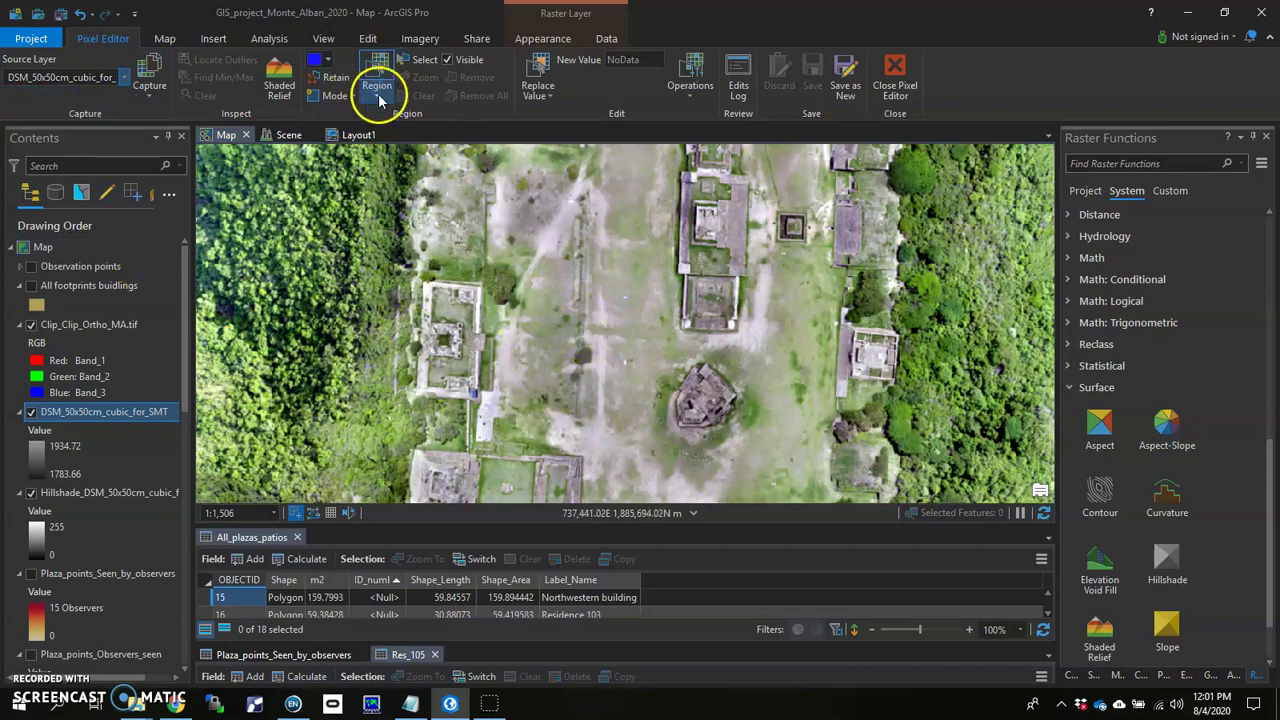
# Zoom in and place polygon vertices along the wall's first edge up to its northern end.
pyautogui.click(580, 406)
pyautogui.scroll(5, 580, 406)
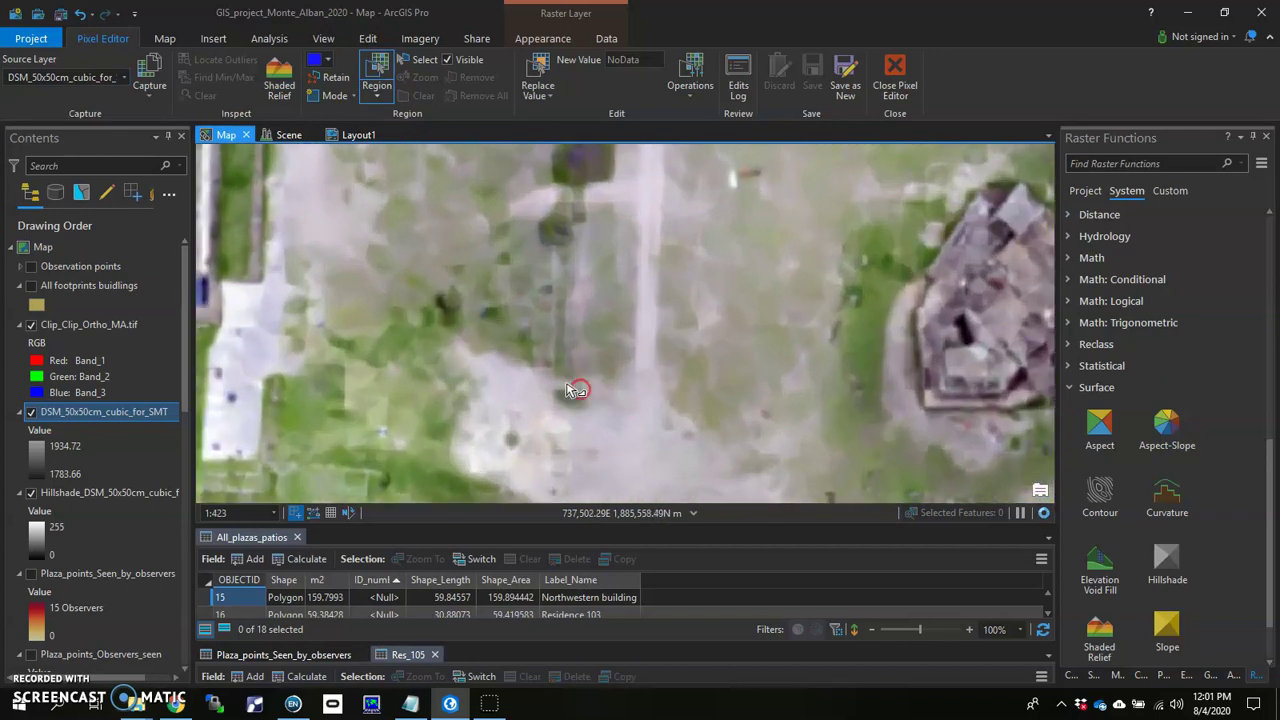
pyautogui.scroll(3, 575, 395)
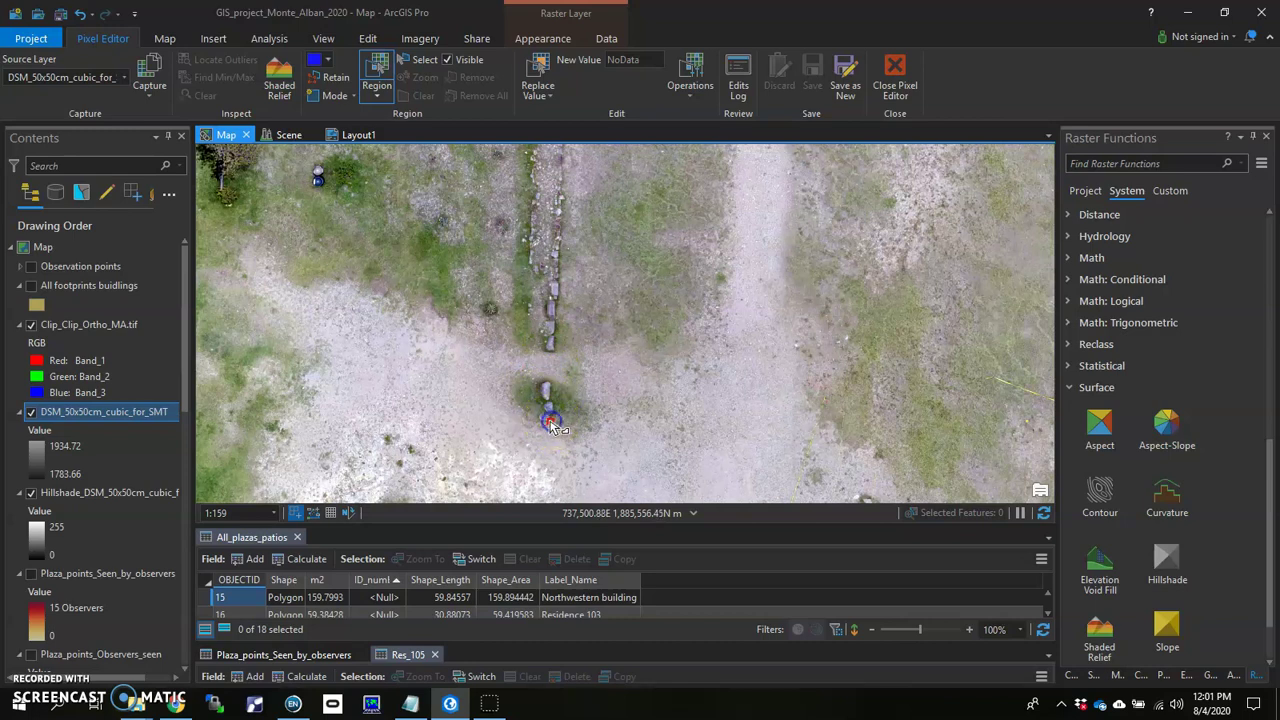
pyautogui.click(533, 192)
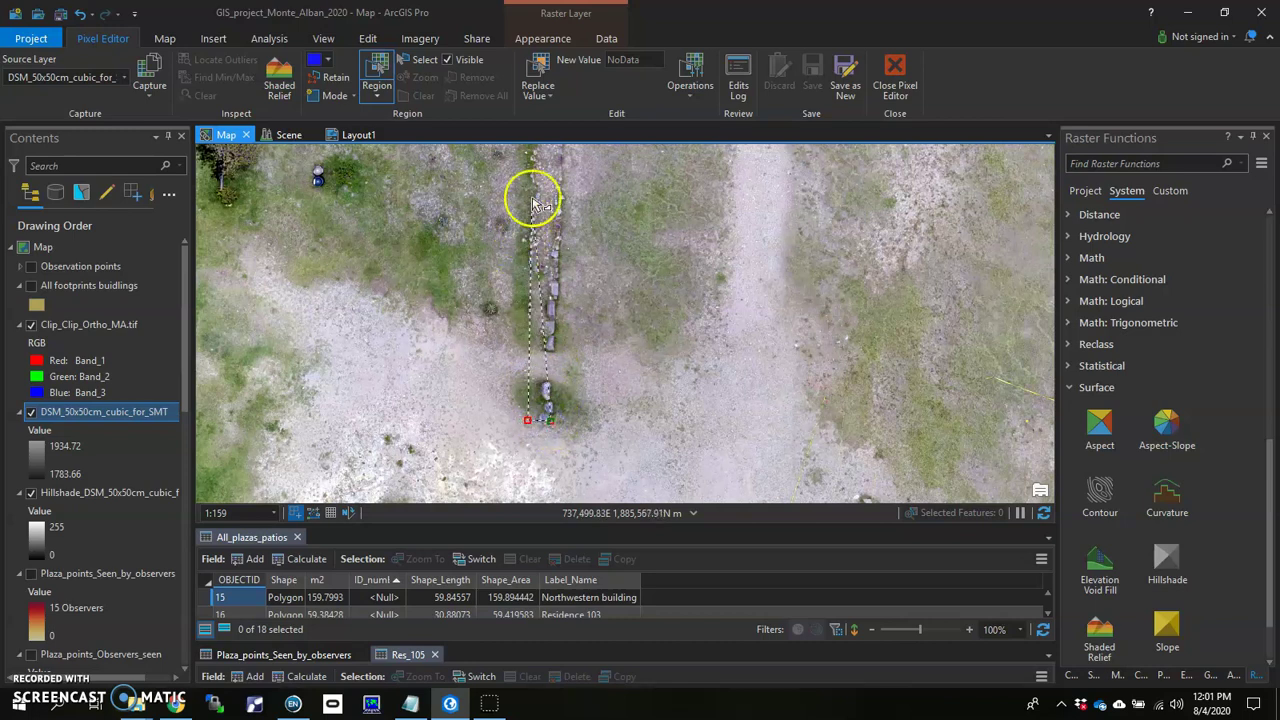
pyautogui.moveTo(482, 197); pyautogui.dragTo(490, 508)
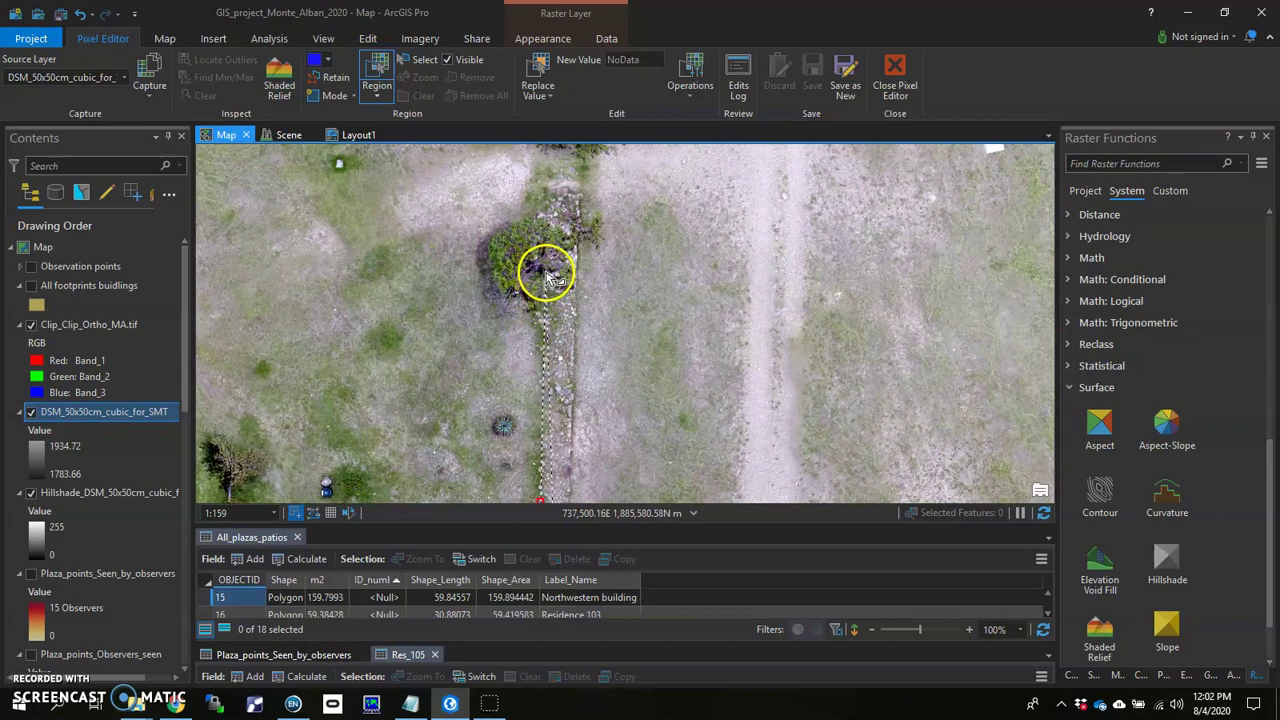
pyautogui.moveTo(566, 210); pyautogui.dragTo(566, 353)
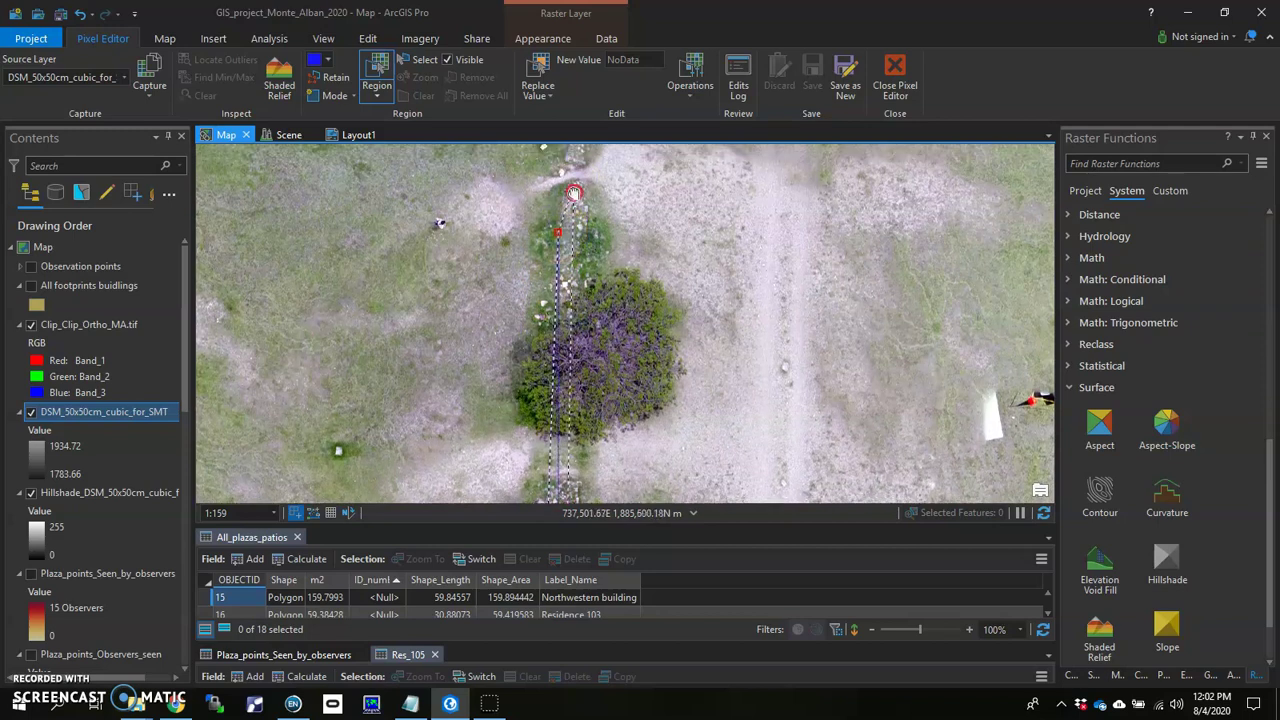
pyautogui.moveTo(562, 233); pyautogui.dragTo(557, 429)
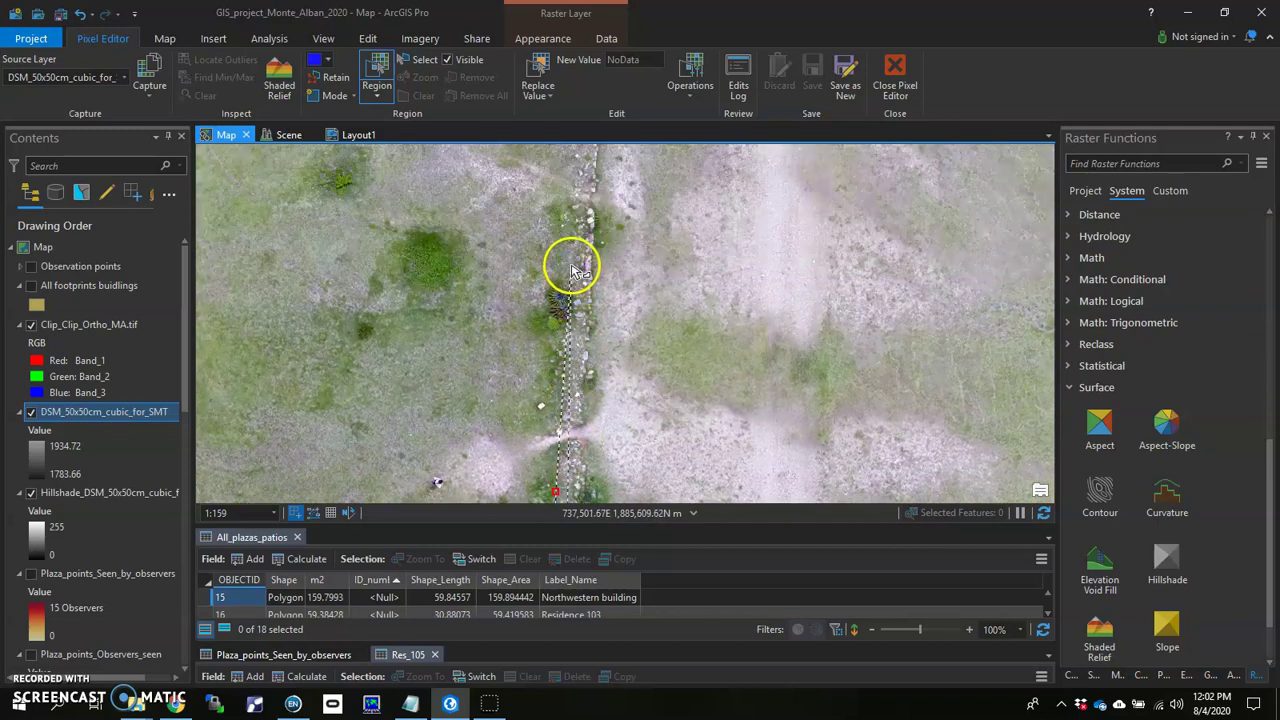
pyautogui.moveTo(585, 265); pyautogui.dragTo(590, 387)
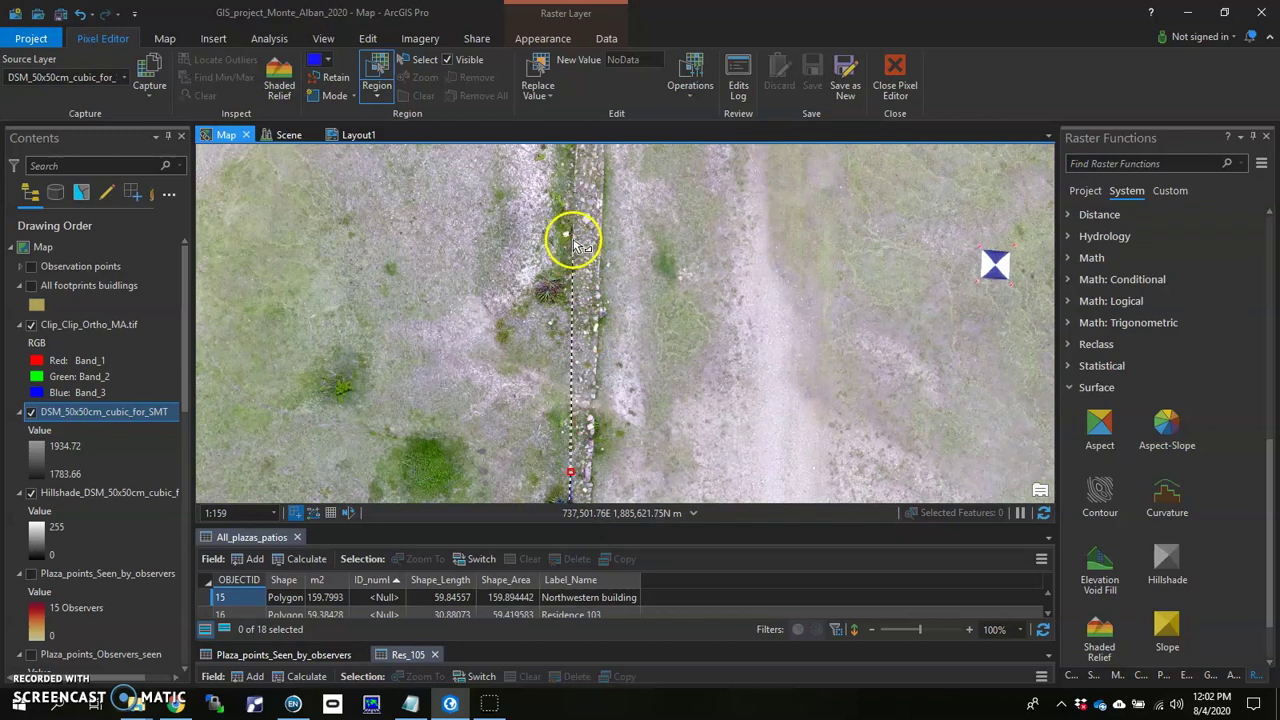
pyautogui.moveTo(600, 187); pyautogui.dragTo(612, 278)
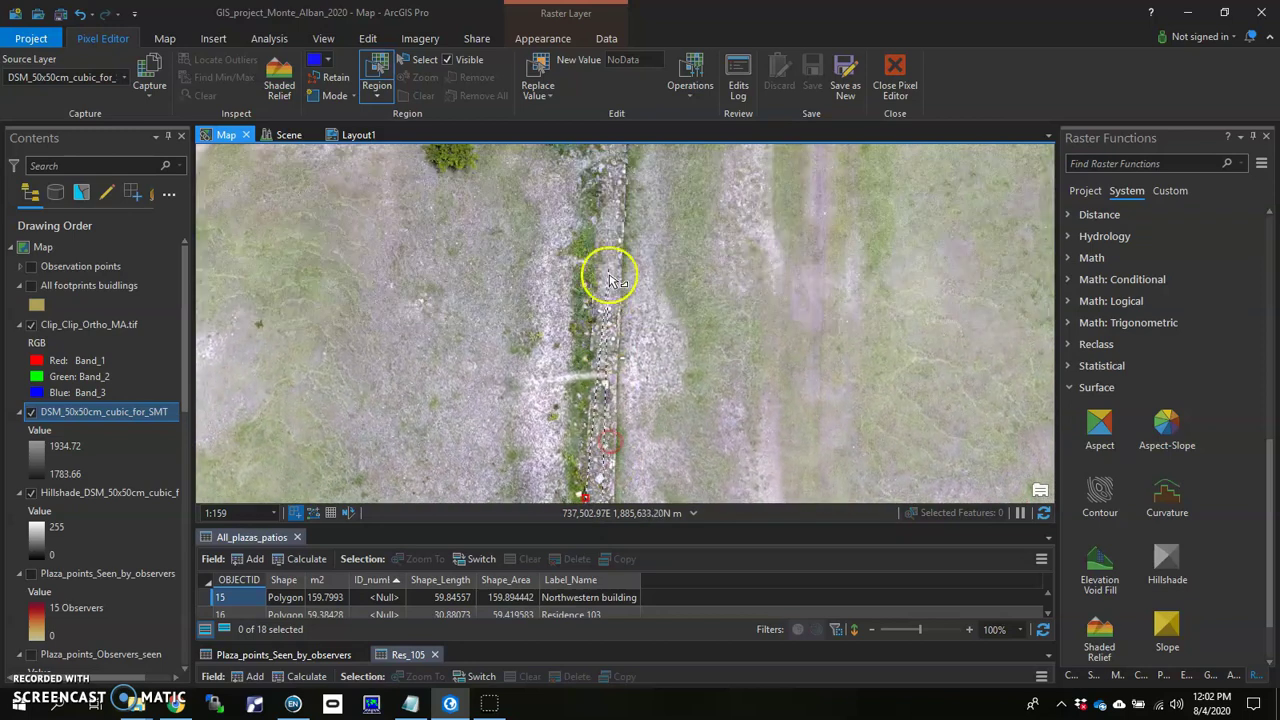
pyautogui.moveTo(612, 175); pyautogui.dragTo(603, 349)
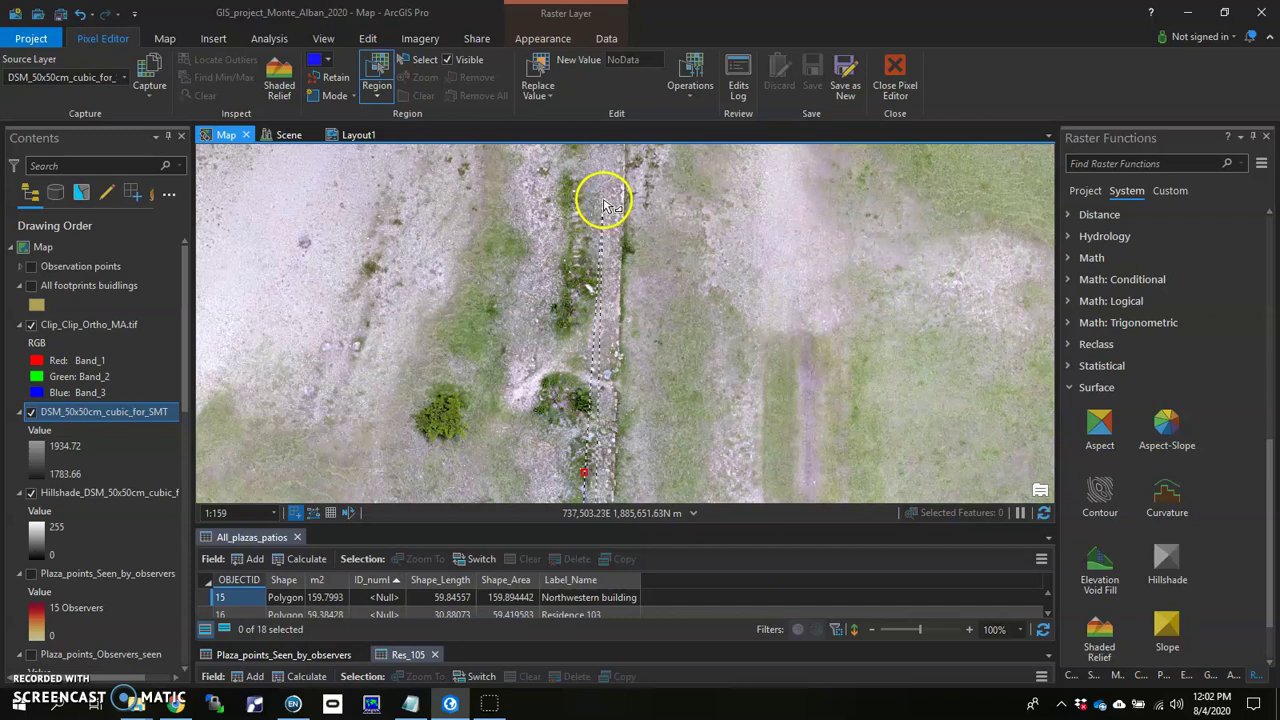
pyautogui.moveTo(600, 200); pyautogui.dragTo(615, 362)
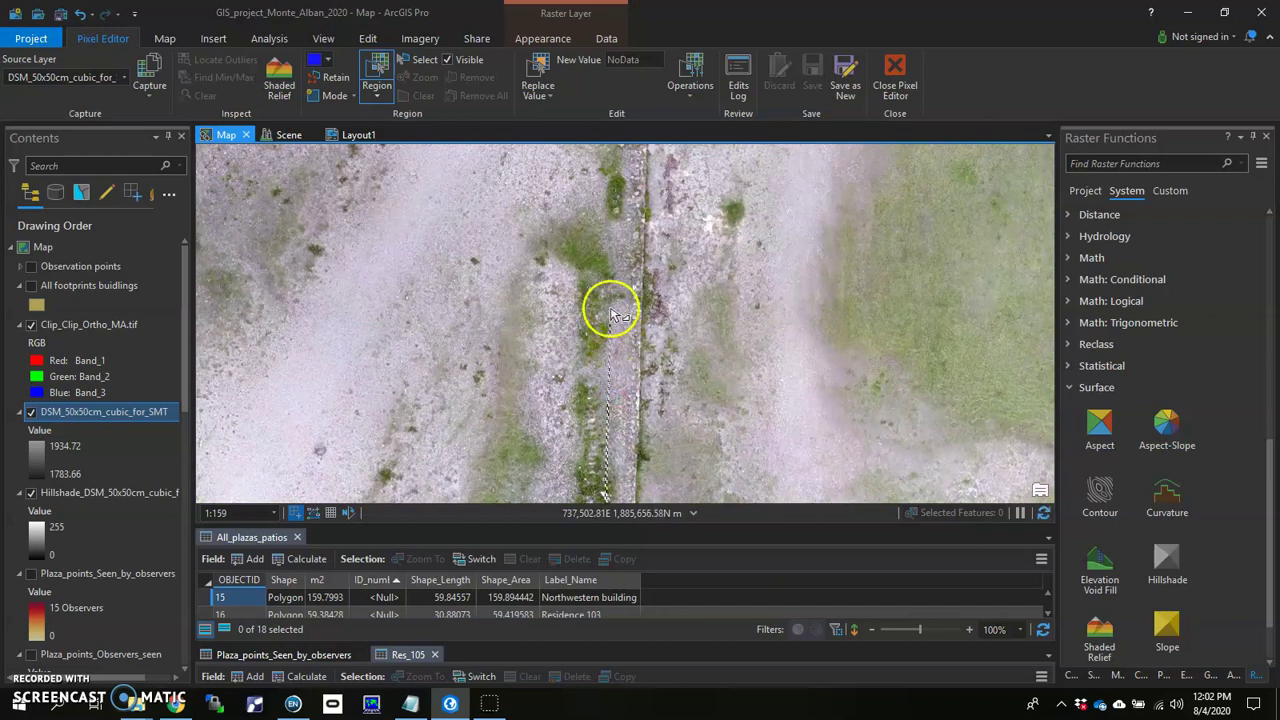
pyautogui.moveTo(606, 286); pyautogui.dragTo(594, 349)
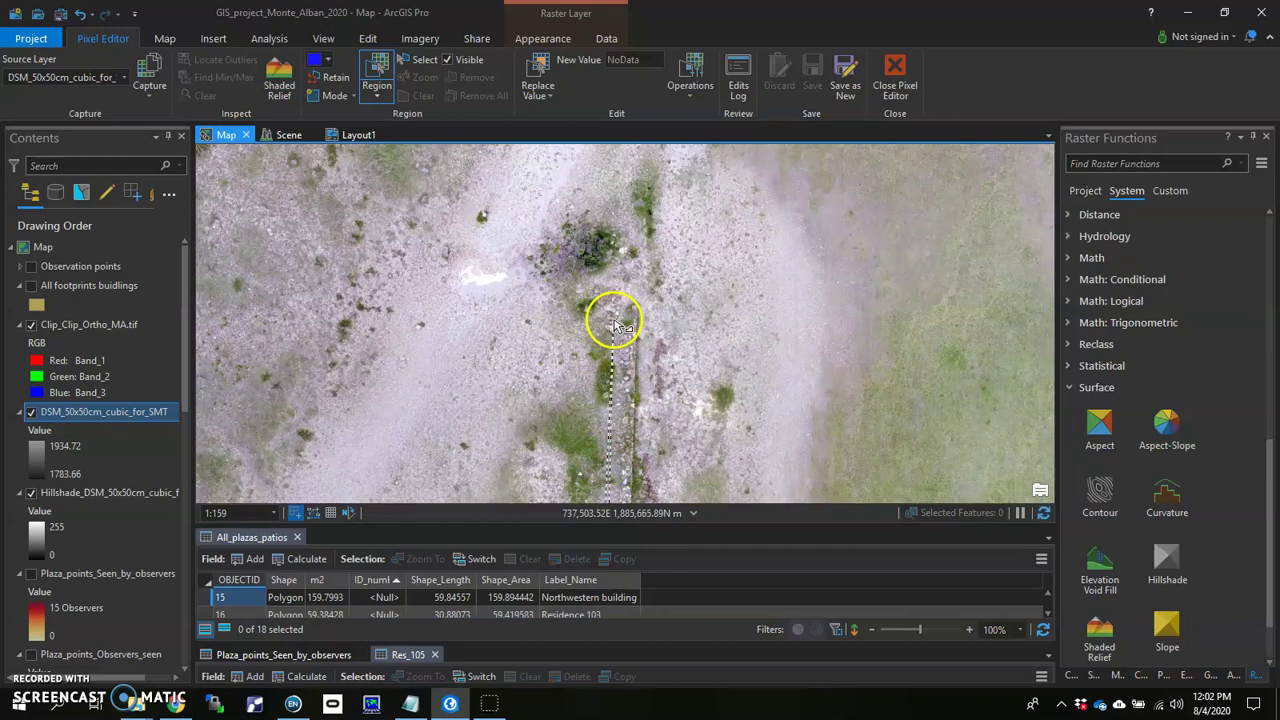
pyautogui.moveTo(624, 260); pyautogui.dragTo(620, 298)
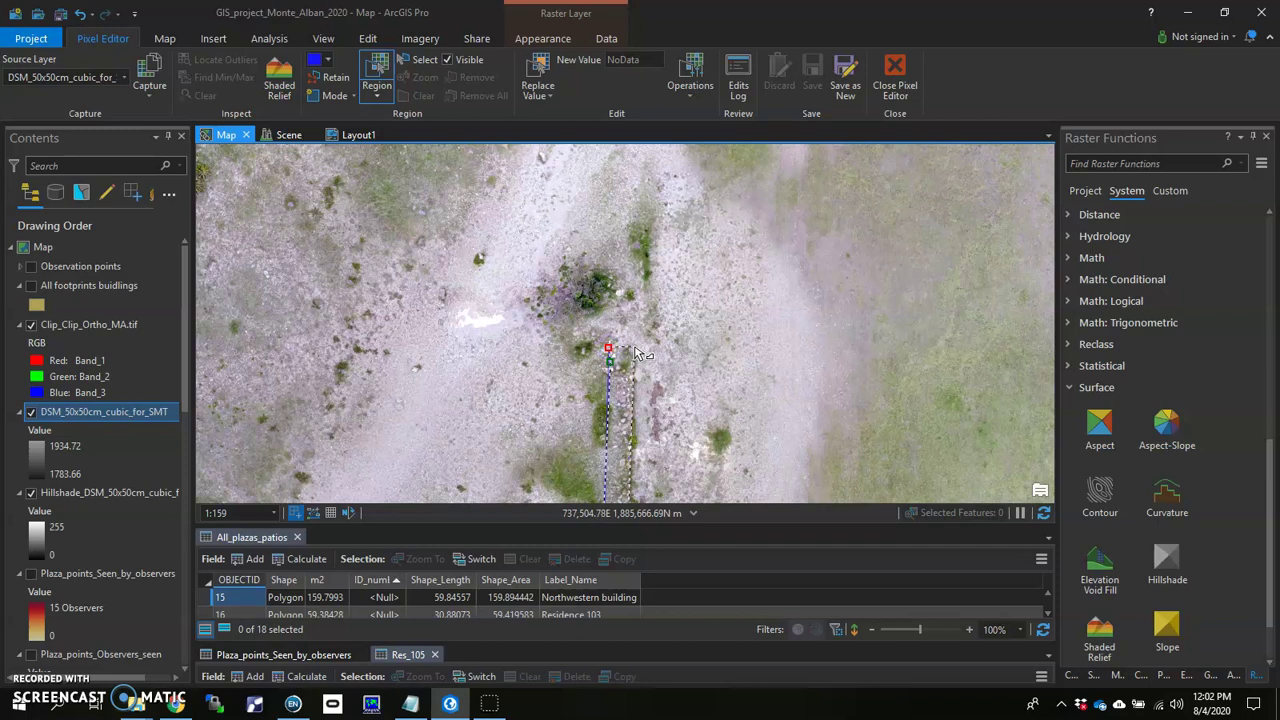
# Trace the wall's other edge back south toward the outline's starting corner.
pyautogui.moveTo(645, 410); pyautogui.dragTo(629, 243)
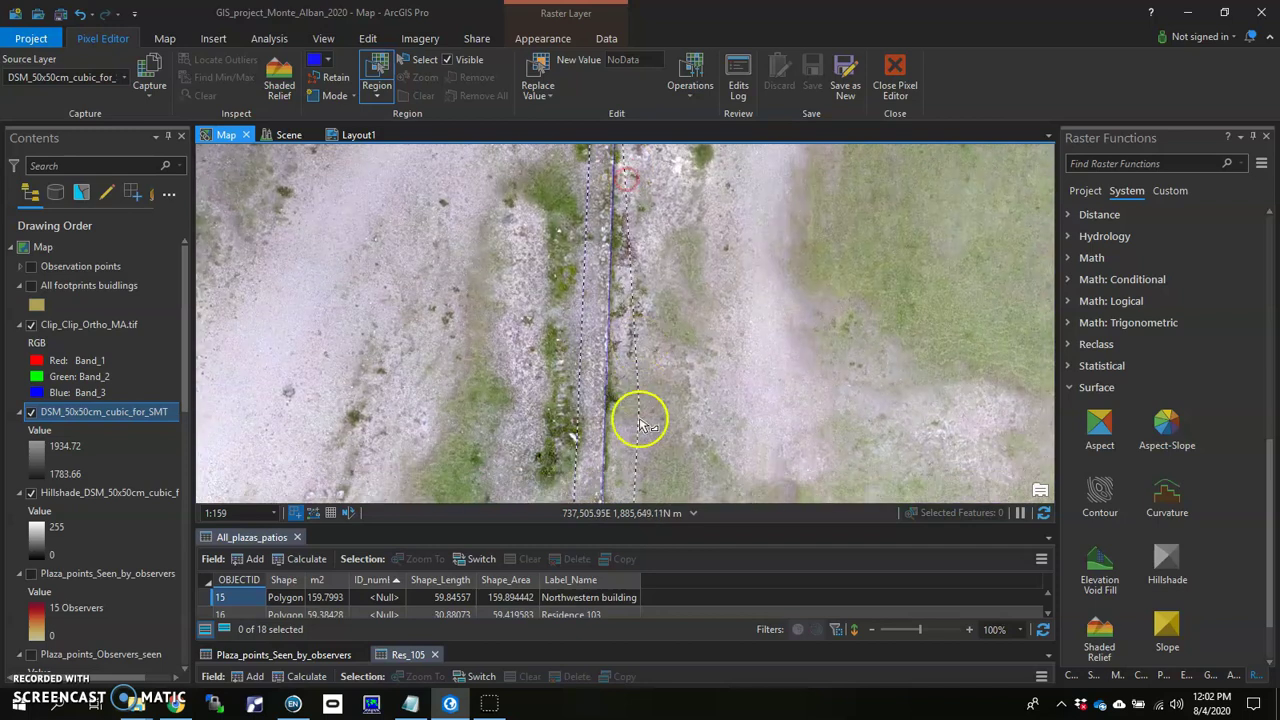
pyautogui.moveTo(634, 423); pyautogui.dragTo(630, 195)
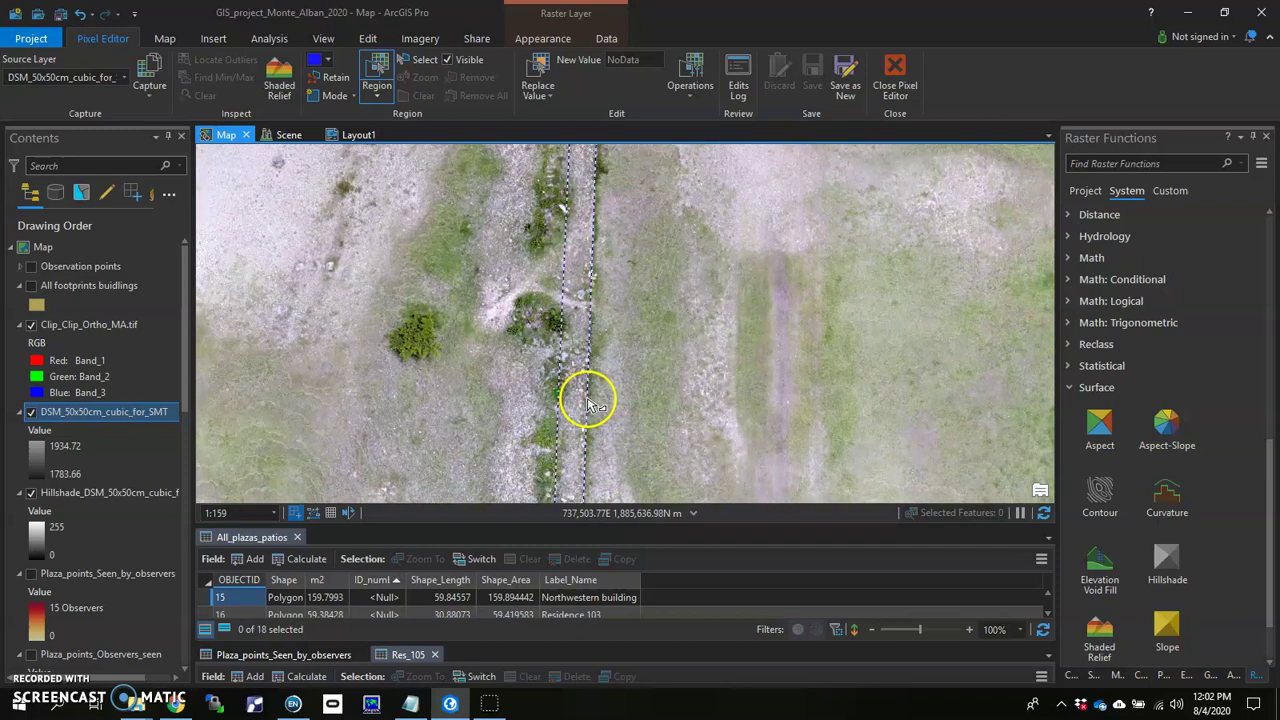
pyautogui.scroll(4, 585, 413)
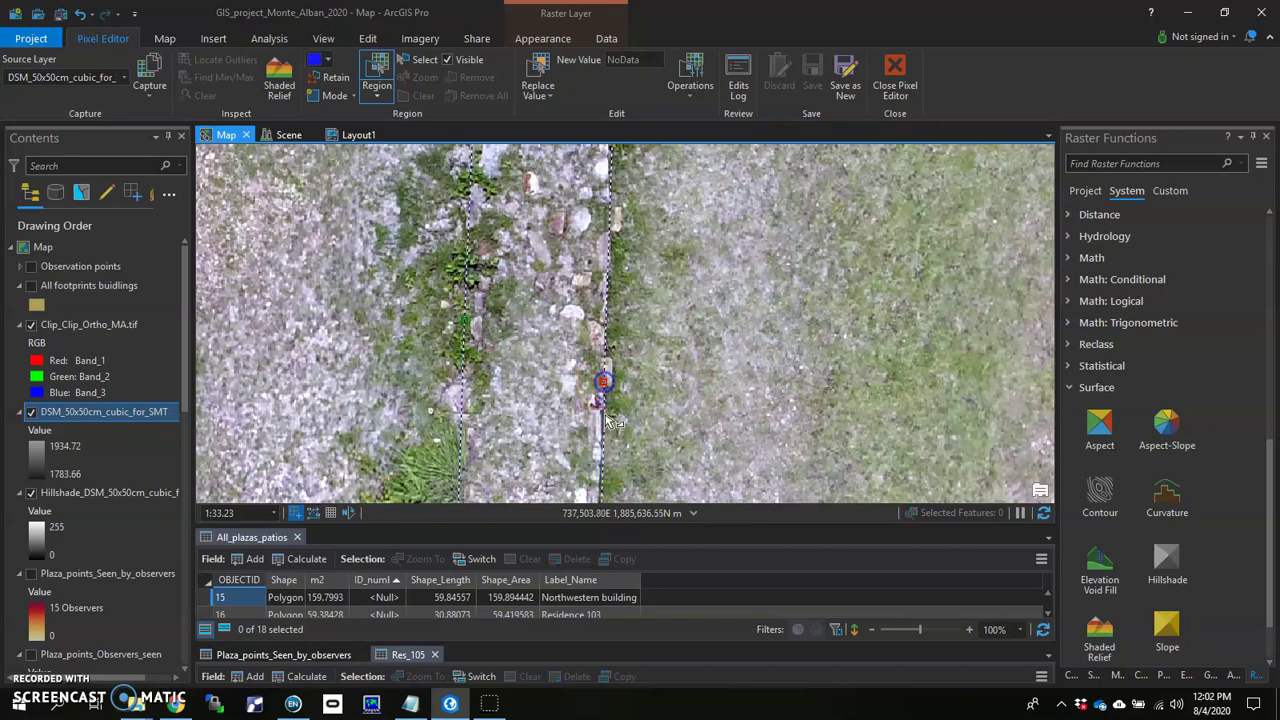
pyautogui.scroll(3, 610, 420)
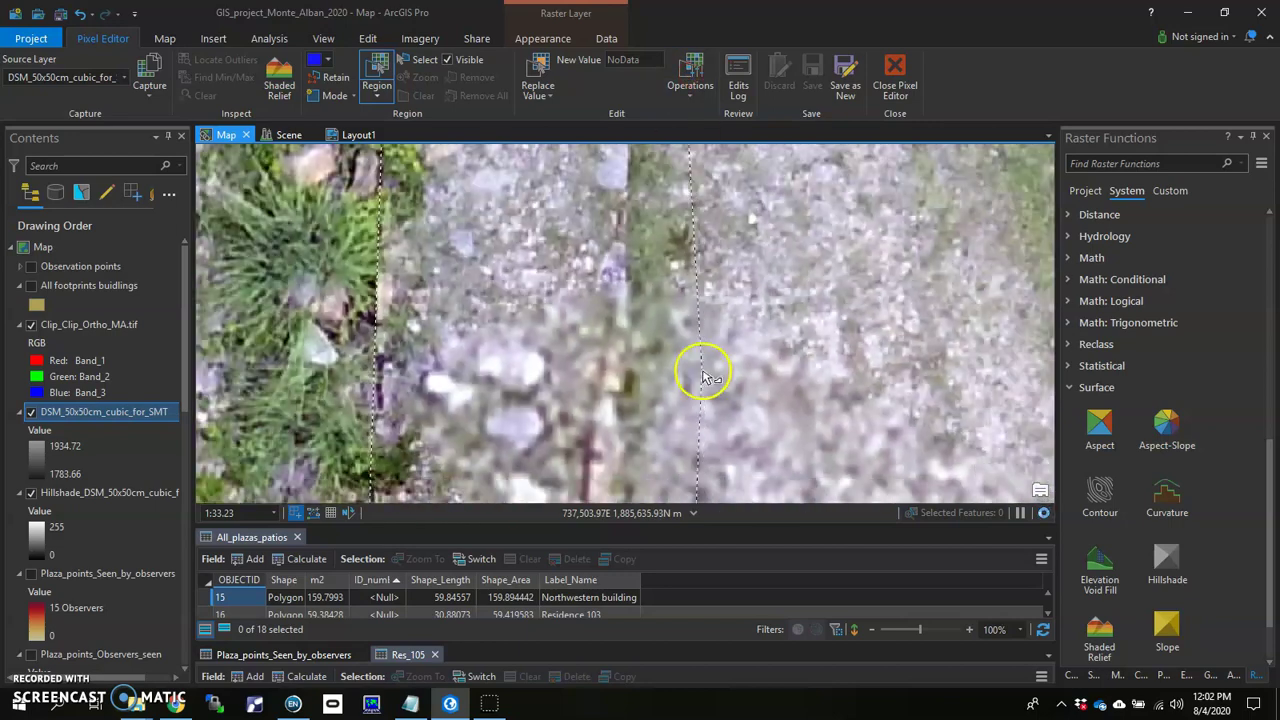
pyautogui.scroll(-3, 703, 377)
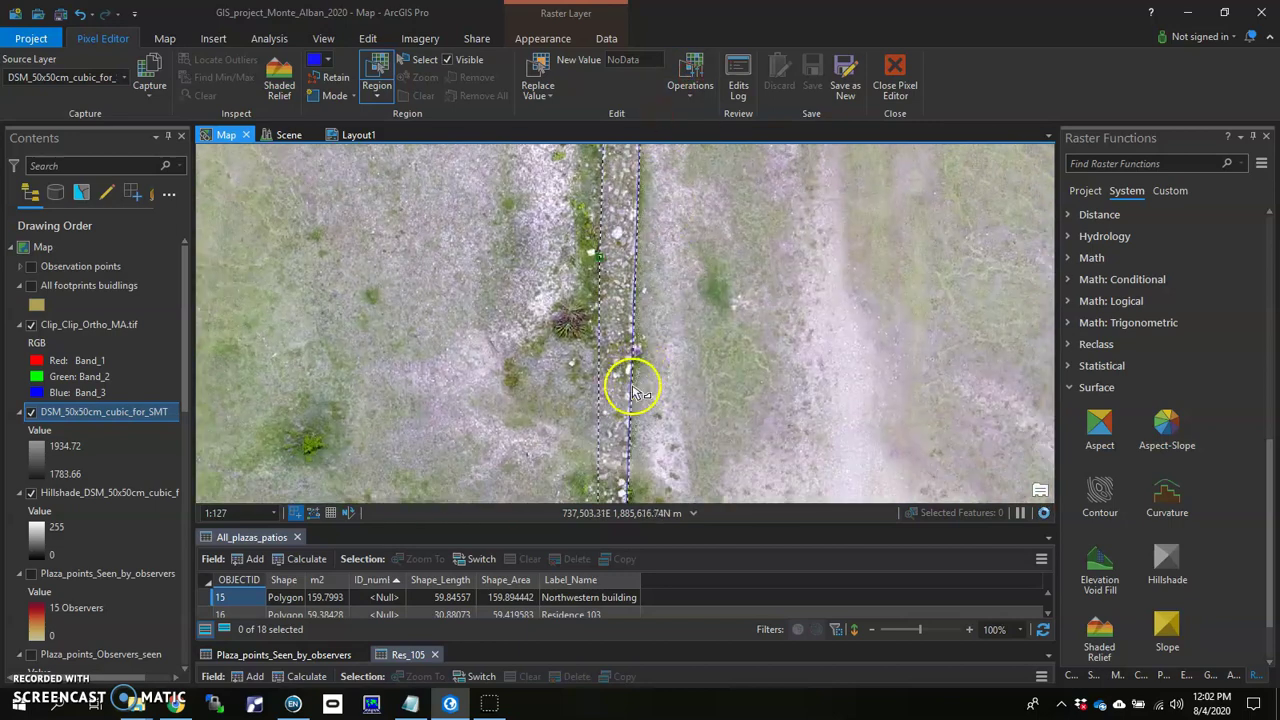
pyautogui.moveTo(636, 390); pyautogui.dragTo(620, 190)
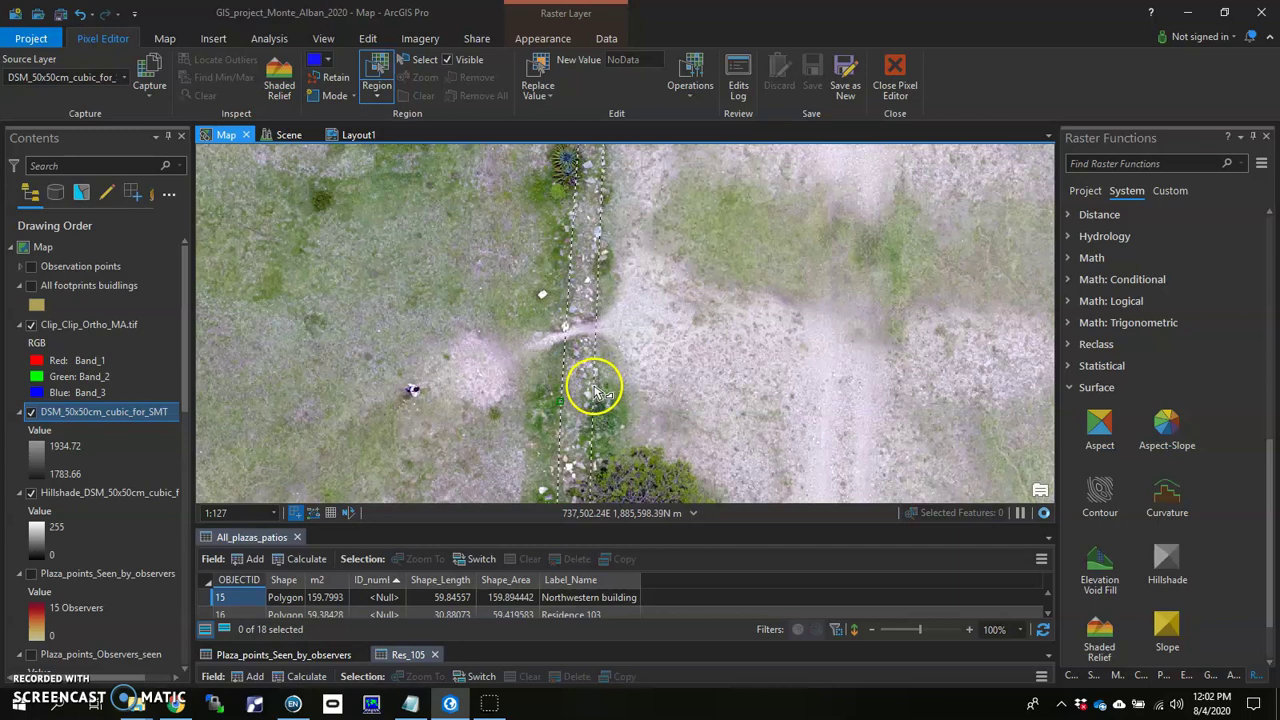
pyautogui.moveTo(647, 437); pyautogui.dragTo(601, 368)
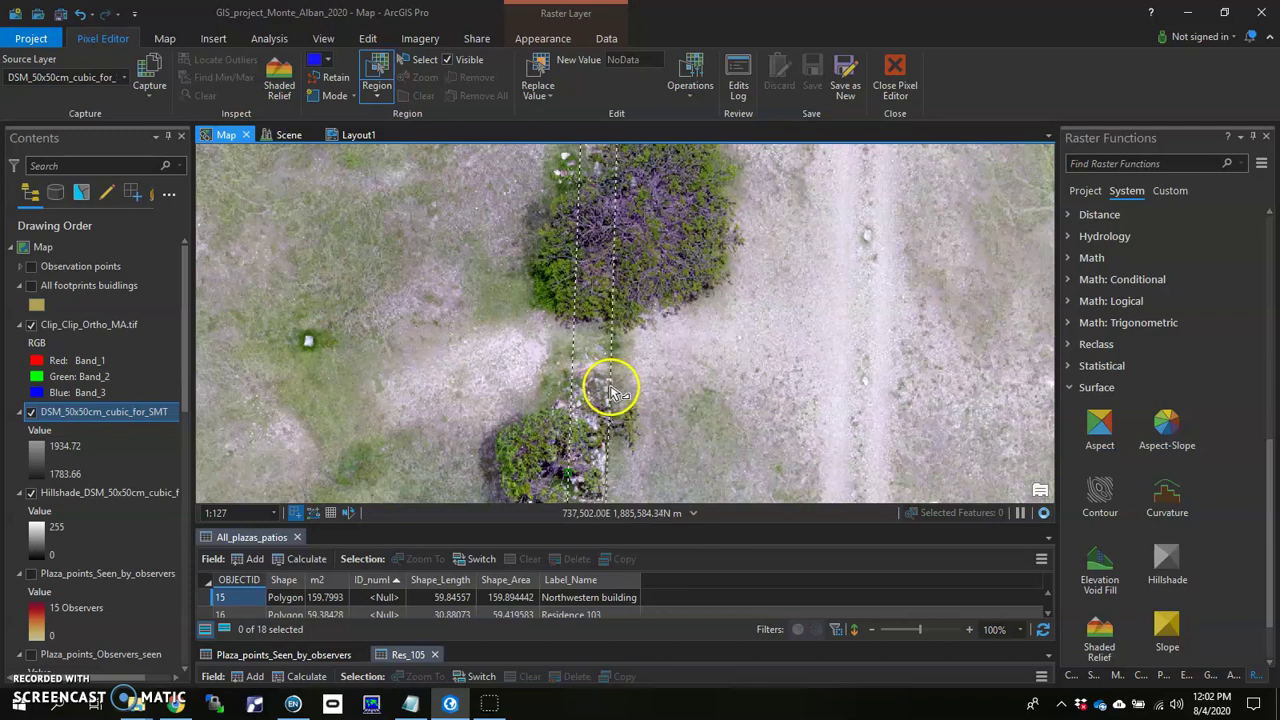
pyautogui.moveTo(612, 390); pyautogui.dragTo(672, 62)
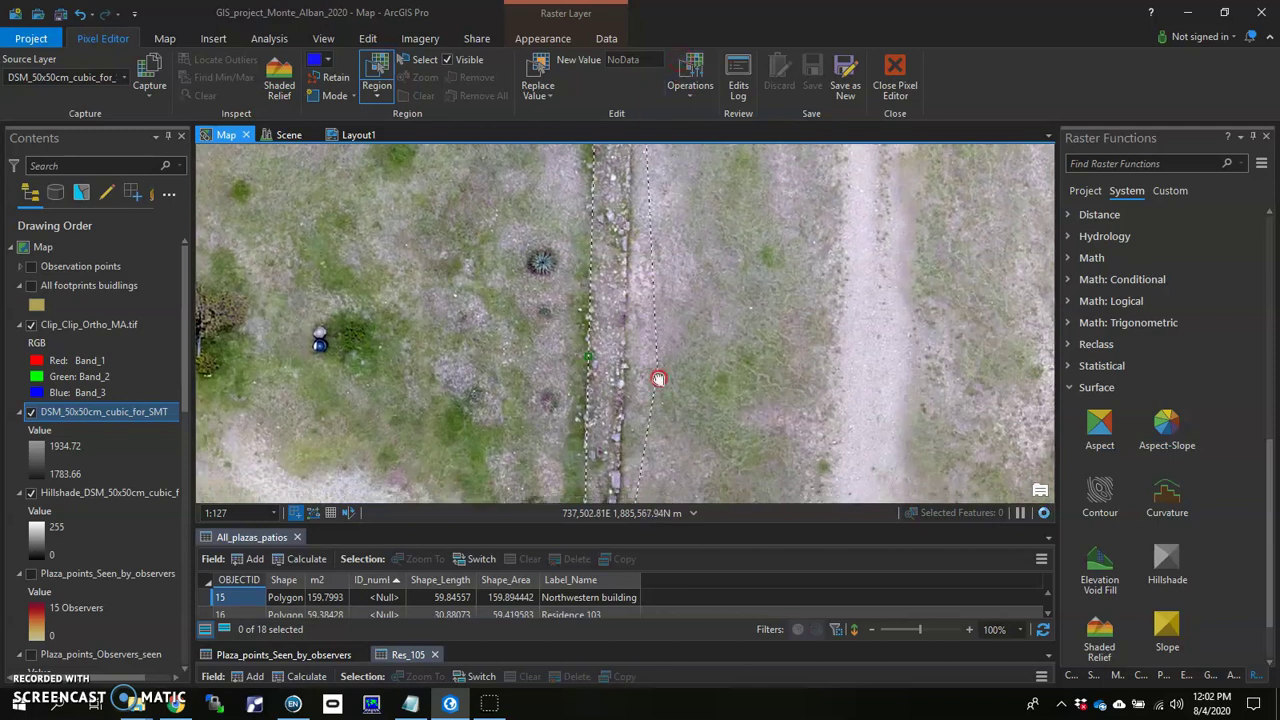
pyautogui.moveTo(651, 371); pyautogui.dragTo(608, 107)
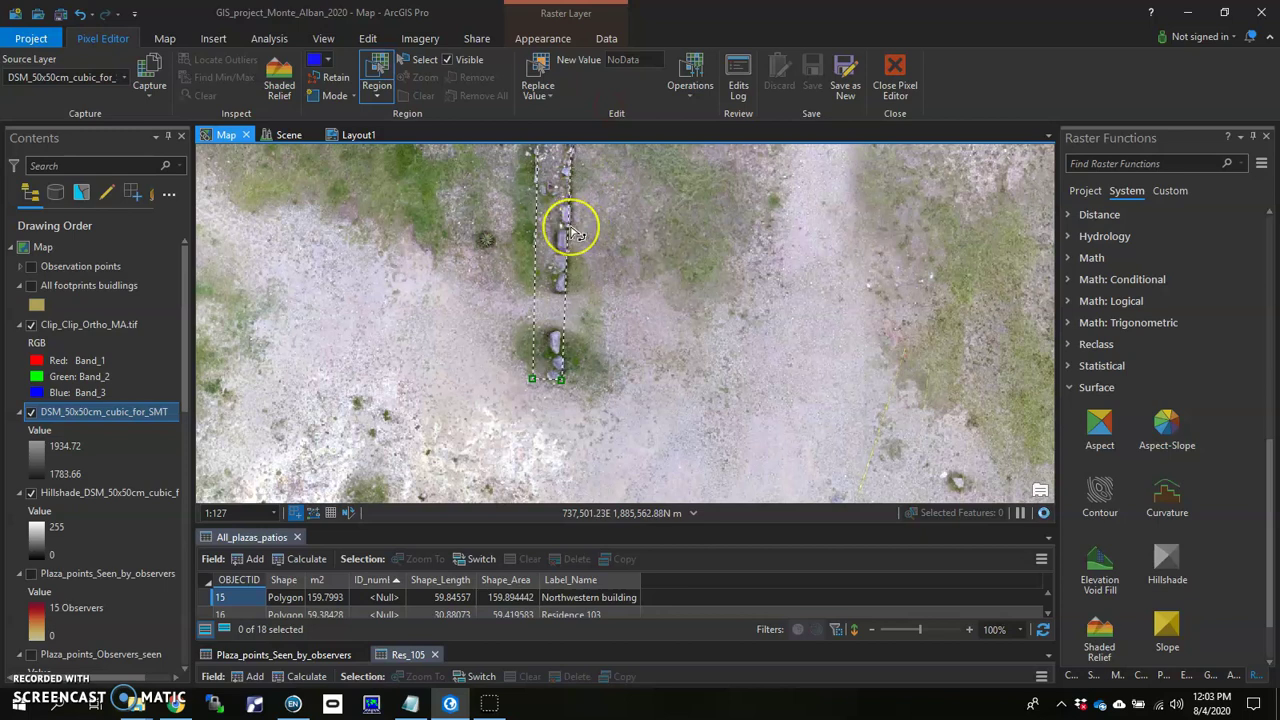
# Close the wall outline into a finished region, look it over, and zoom the map to it.
pyautogui.click(574, 196)
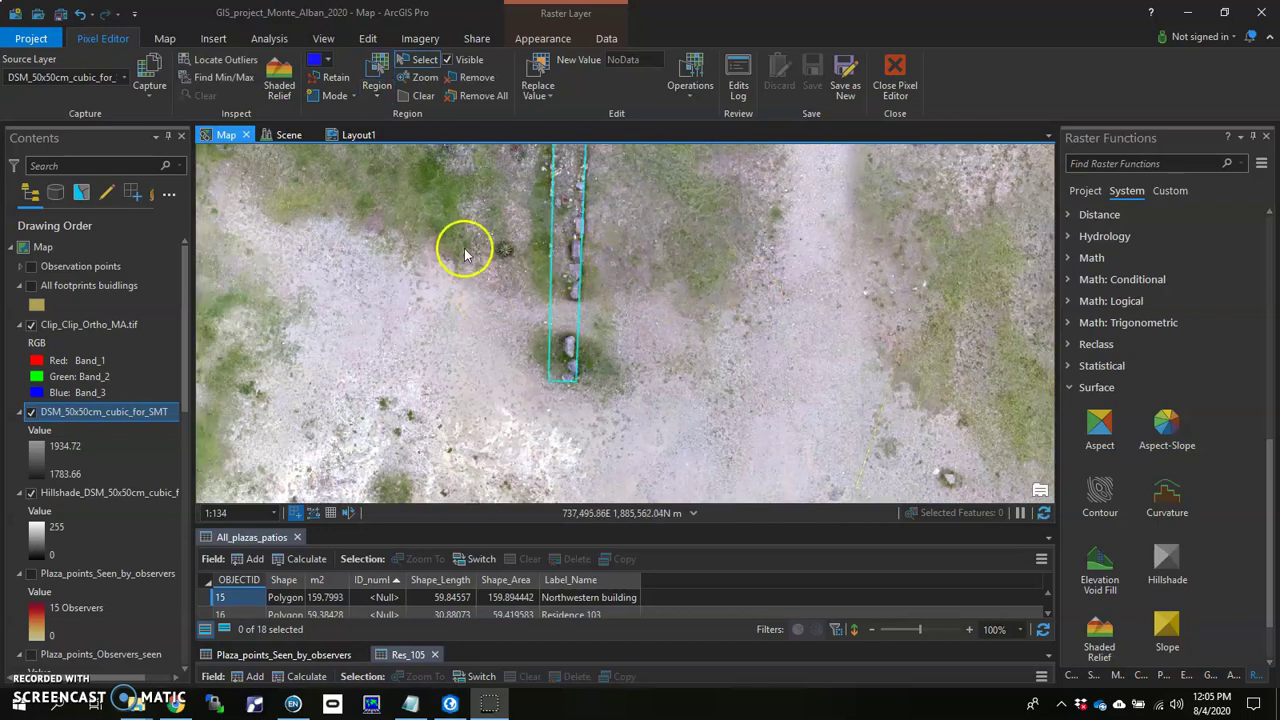
pyautogui.scroll(-1, 472, 272)
pyautogui.scroll(-3, 472, 272)
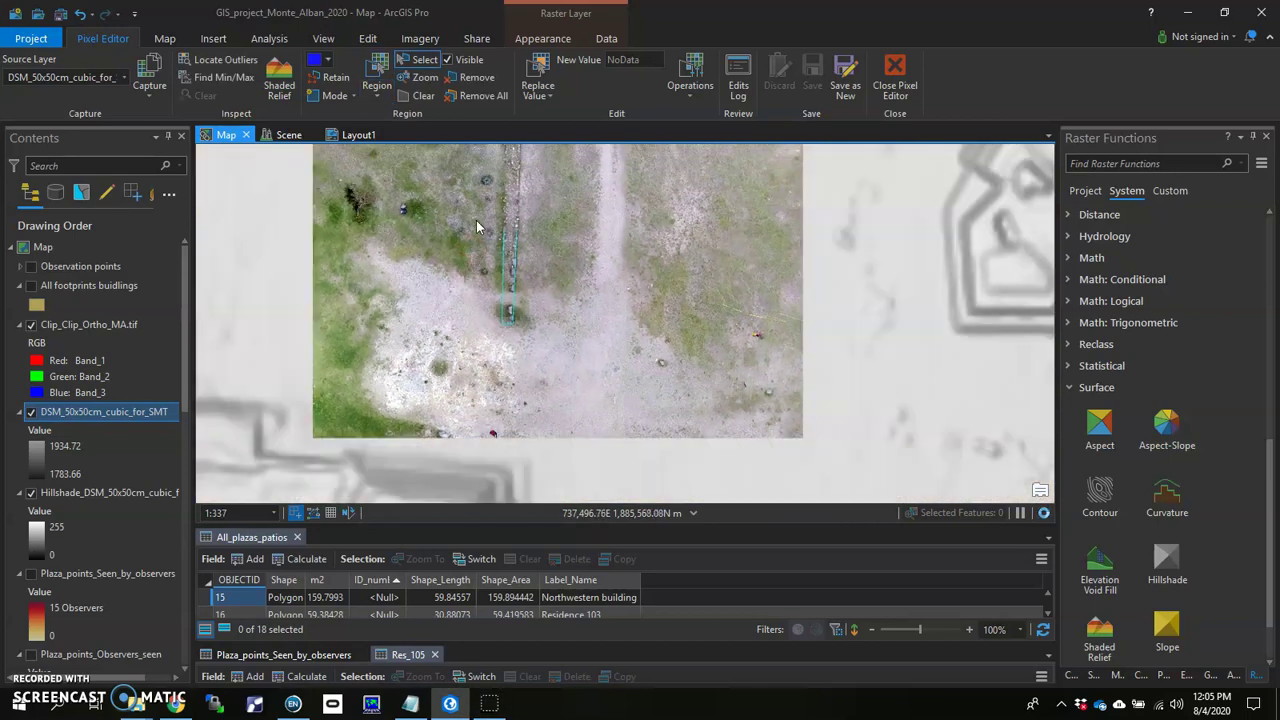
pyautogui.click(476, 222)
pyautogui.moveTo(476, 222); pyautogui.dragTo(500, 298)
pyautogui.moveTo(493, 200); pyautogui.dragTo(523, 346)
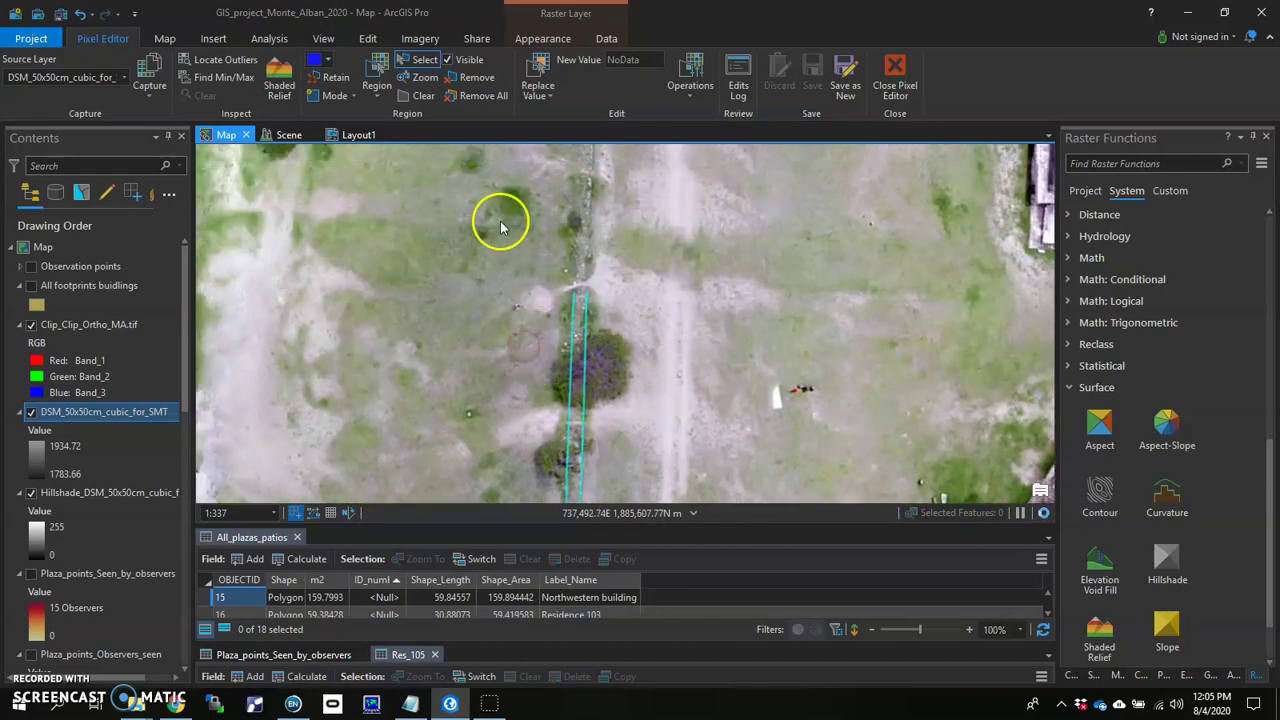
pyautogui.moveTo(500, 220); pyautogui.dragTo(506, 306)
pyautogui.moveTo(519, 210); pyautogui.dragTo(514, 346)
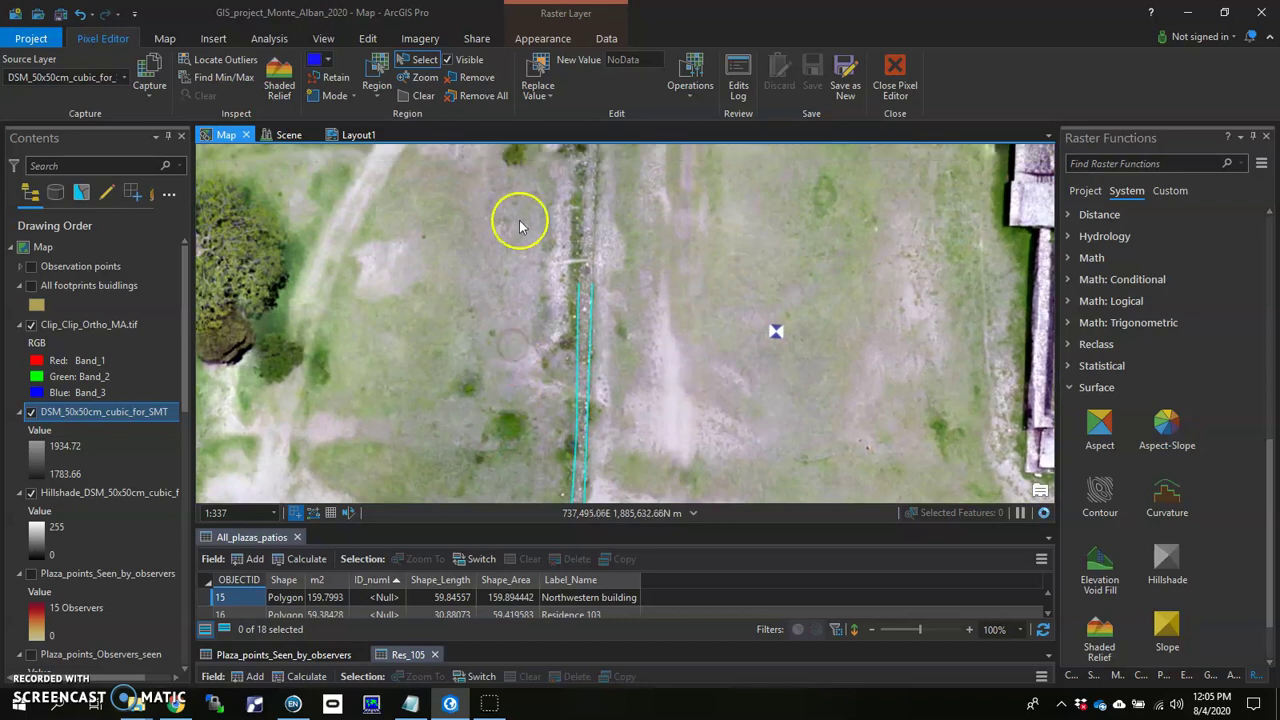
pyautogui.scroll(-3, 520, 257)
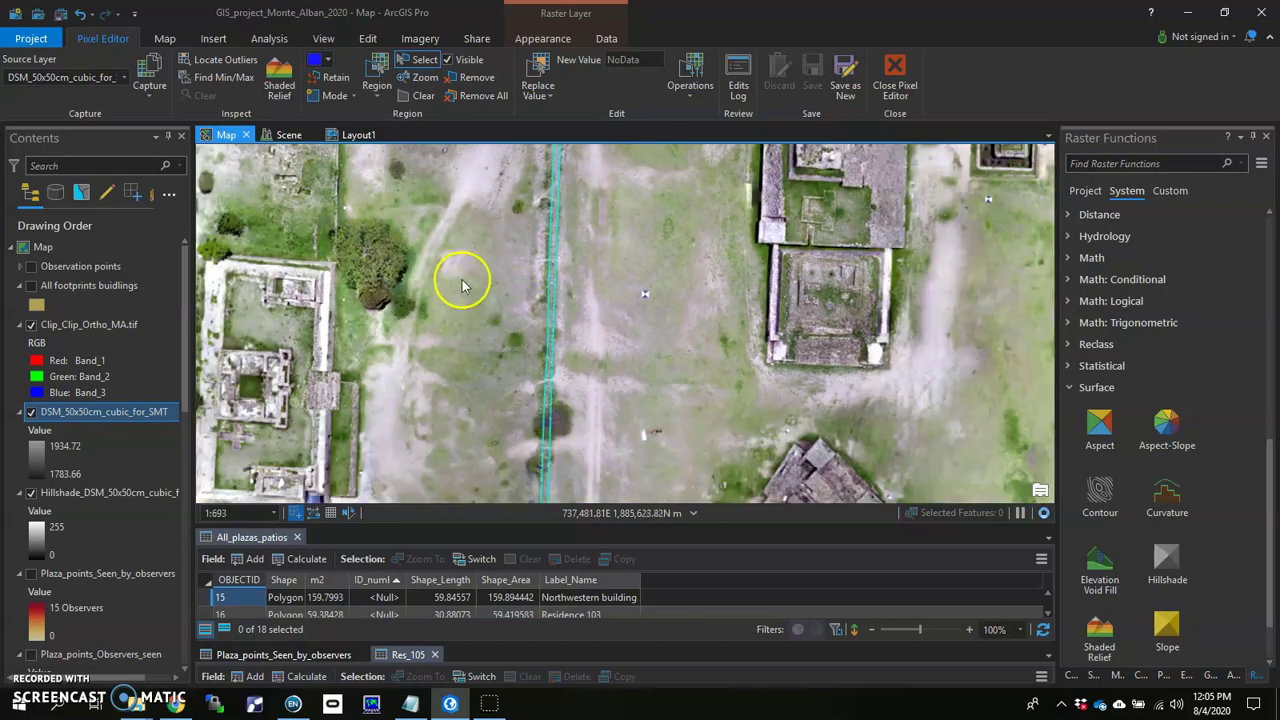
pyautogui.click(422, 79)
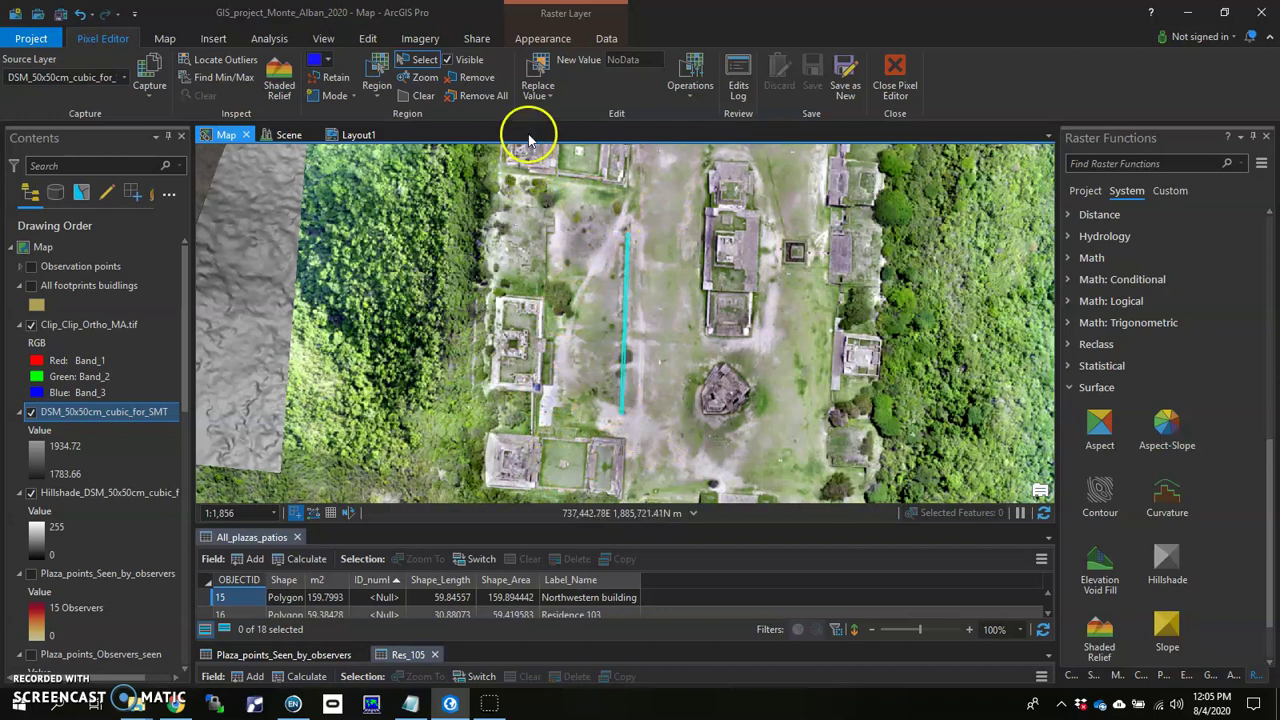
# Choose Replace Value Within for the wall region and open the Operations gallery.
pyautogui.click(546, 100)
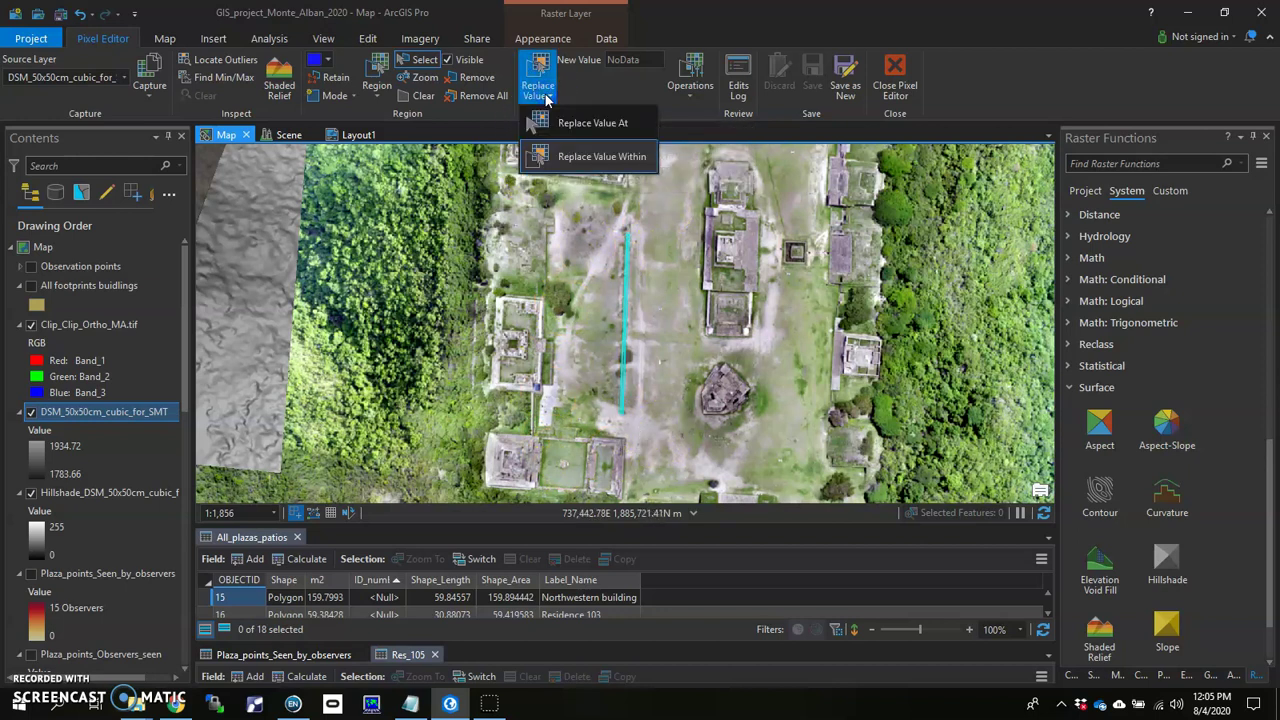
pyautogui.click(595, 157)
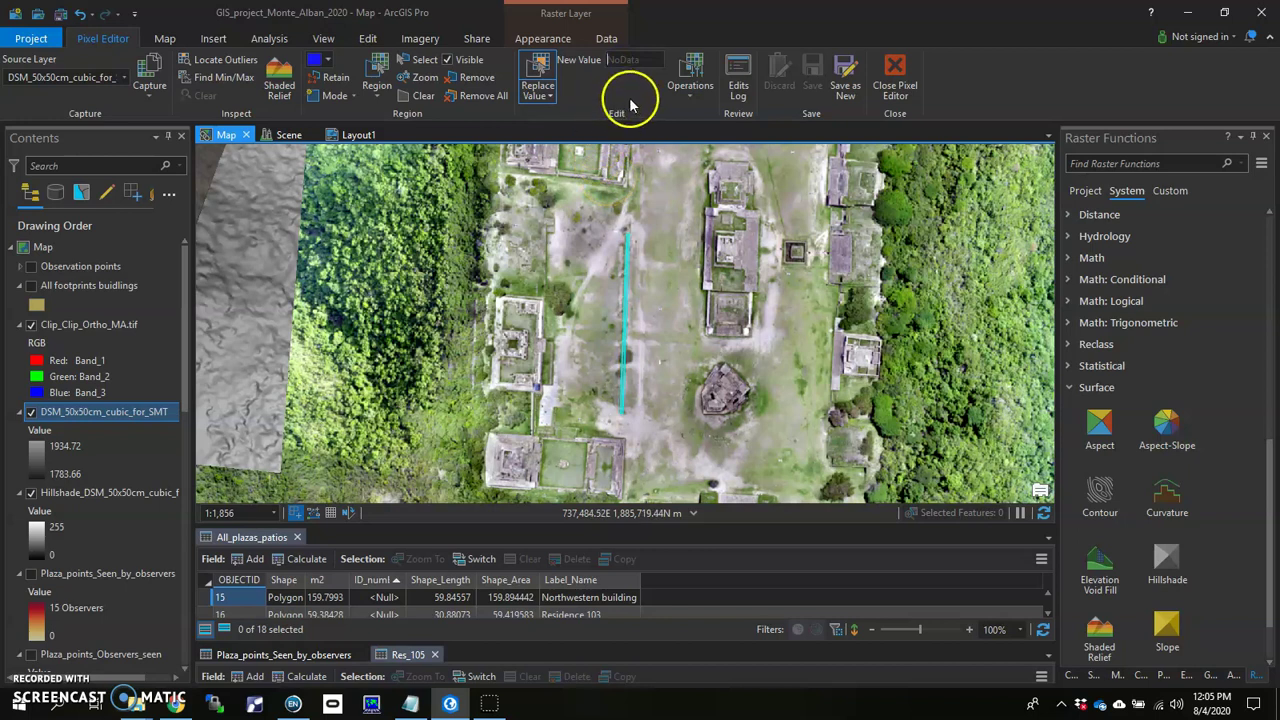
pyautogui.click(691, 87)
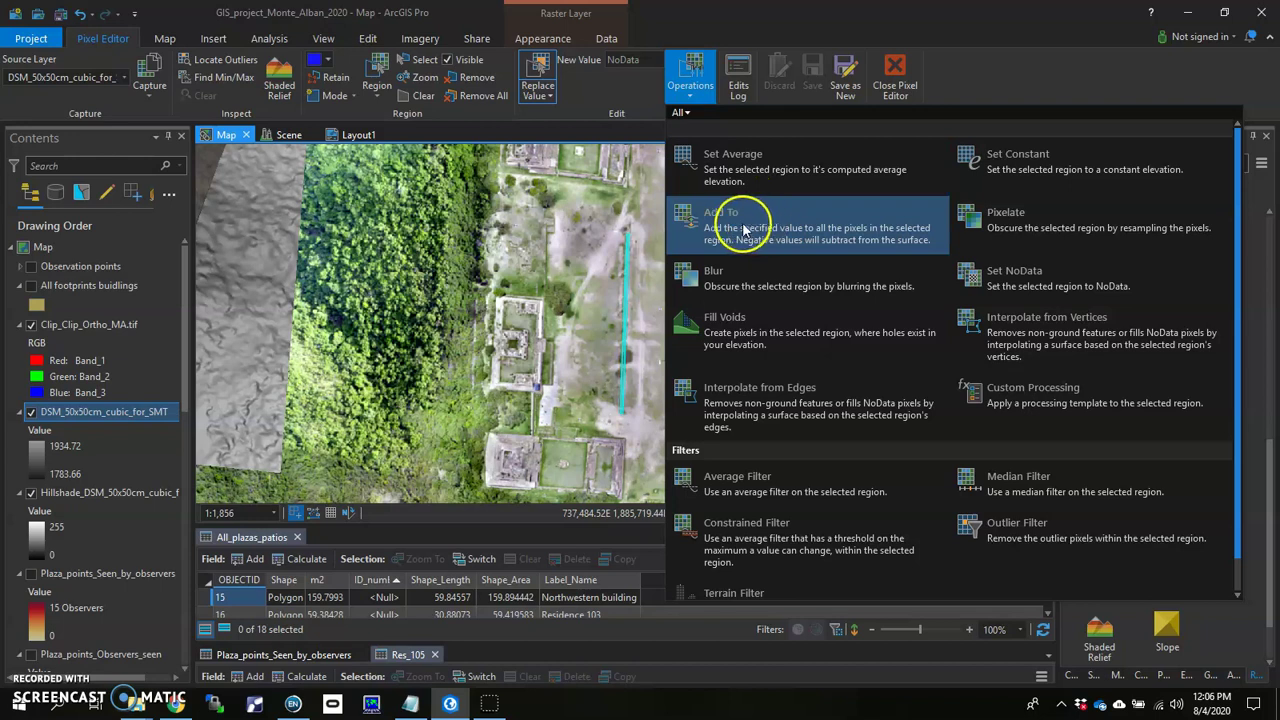
# Apply the Add To operation with a value of 2 to the selected wall pixels.
pyautogui.click(801, 224)
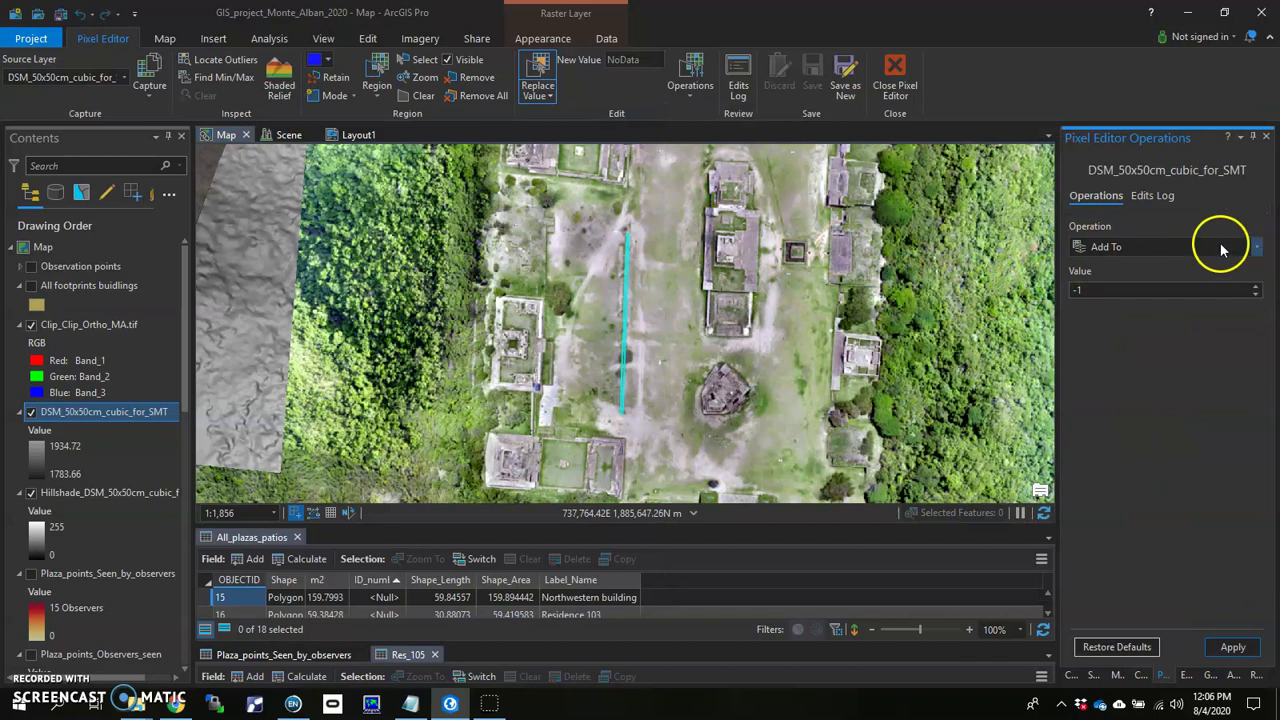
pyautogui.click(1098, 300)
pyautogui.moveTo(1098, 300); pyautogui.dragTo(1033, 300)
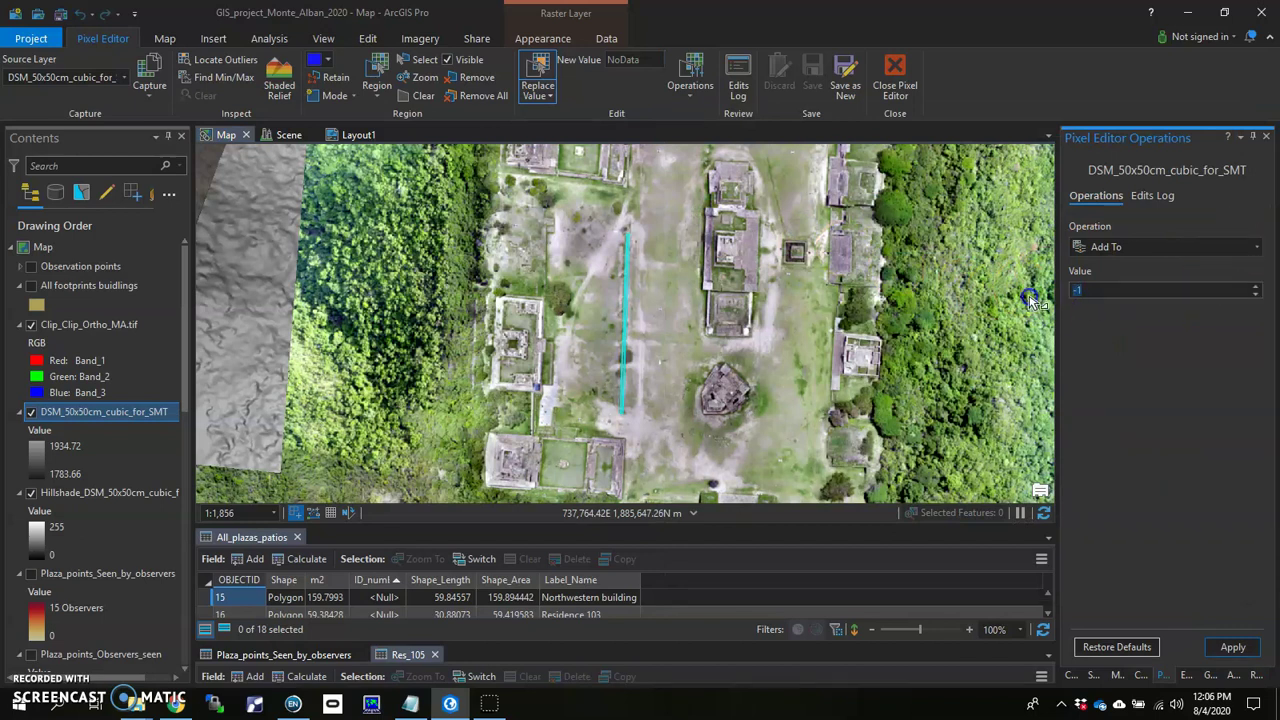
pyautogui.write('2')
pyautogui.click(1167, 241)
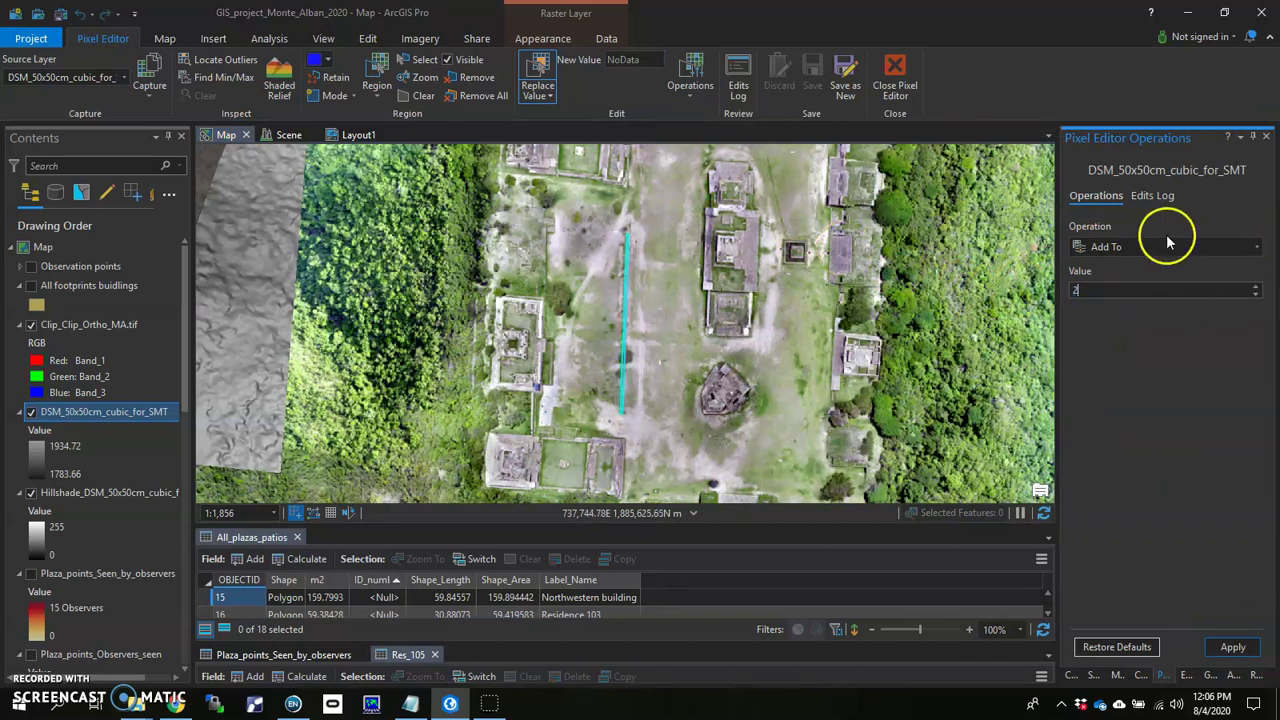
pyautogui.click(1231, 647)
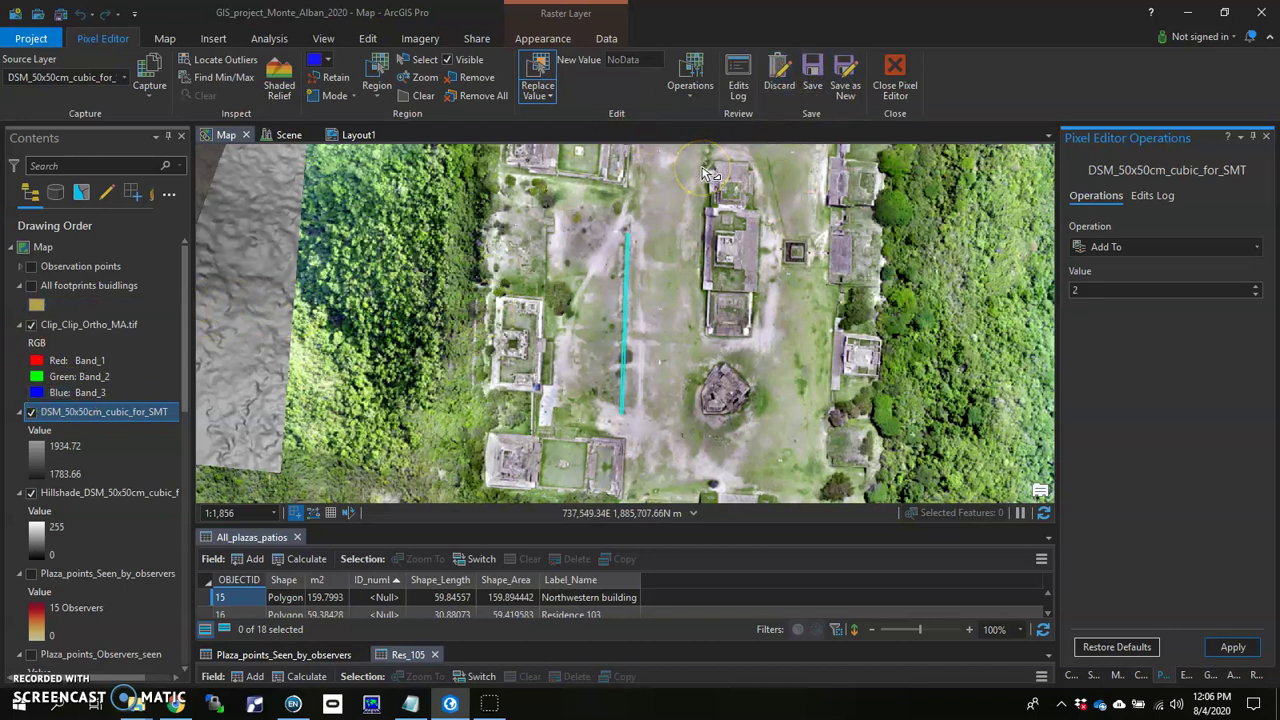
# Export as DSM_50x50cm_2m_added_to_walls with Maintain Clipping Extent checked, then clear the region.
pyautogui.click(846, 90)
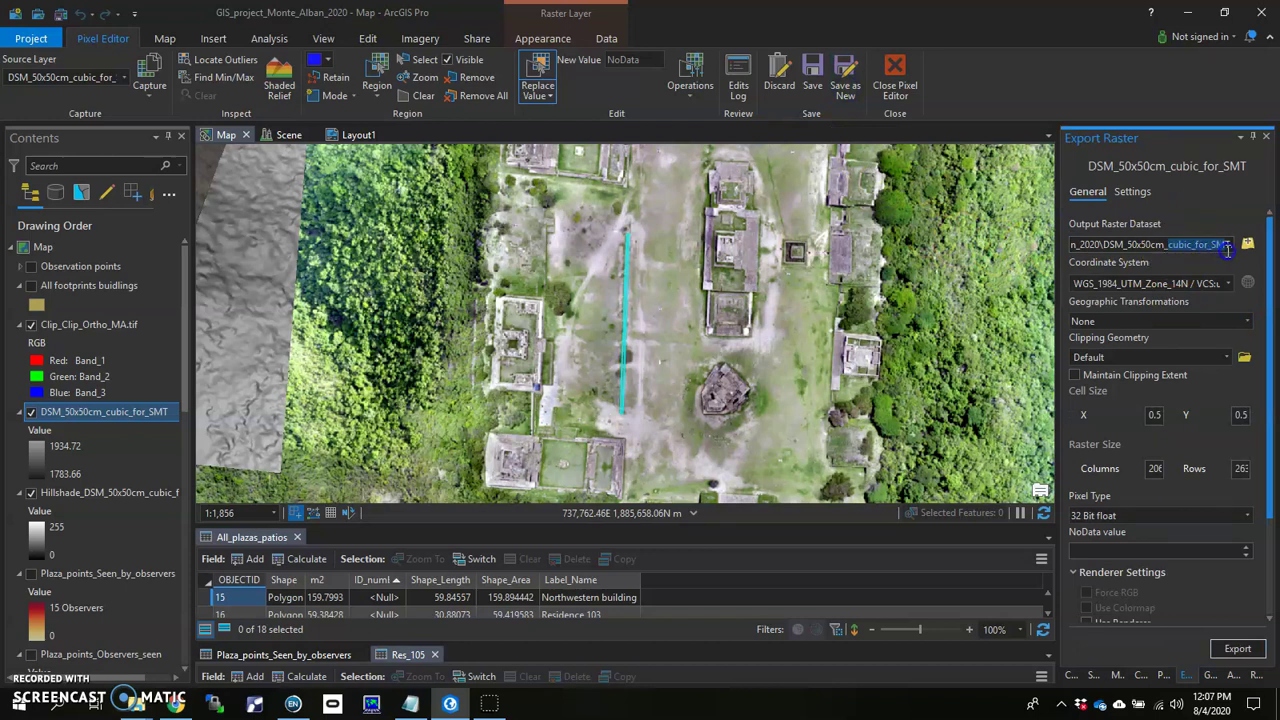
pyautogui.moveTo(1228, 250); pyautogui.dragTo(1229, 248)
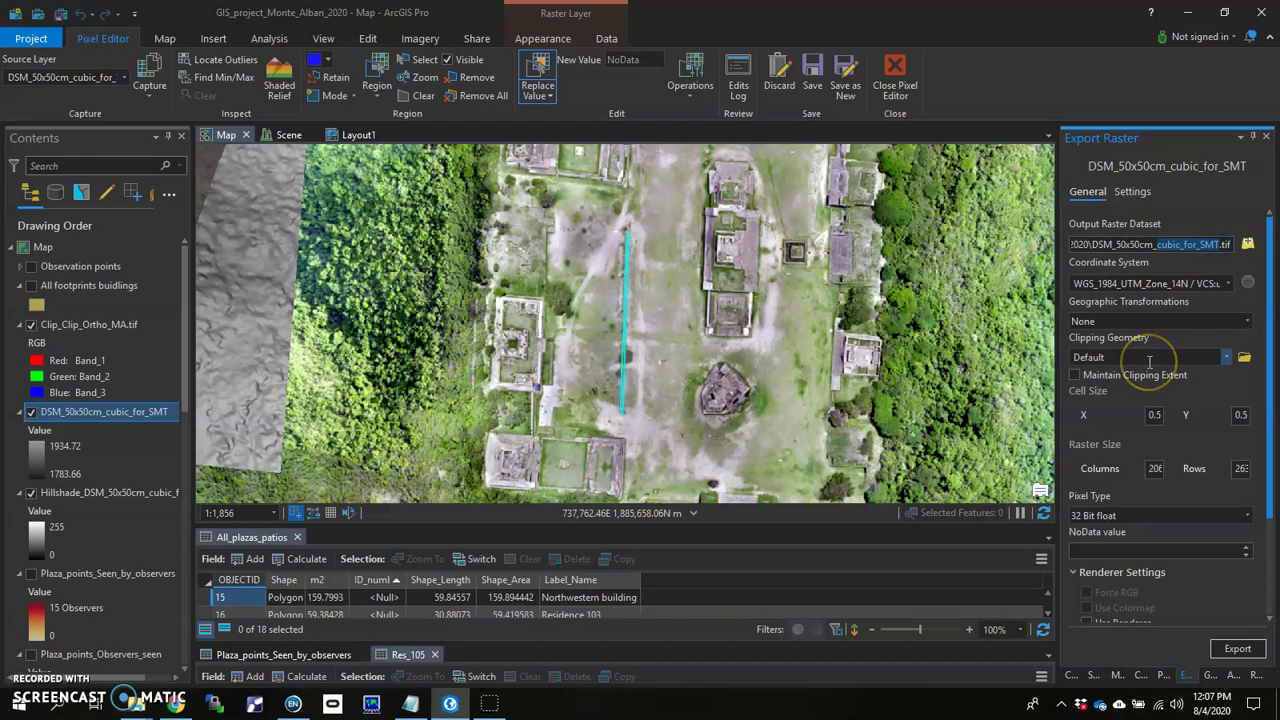
pyautogui.write('2m')
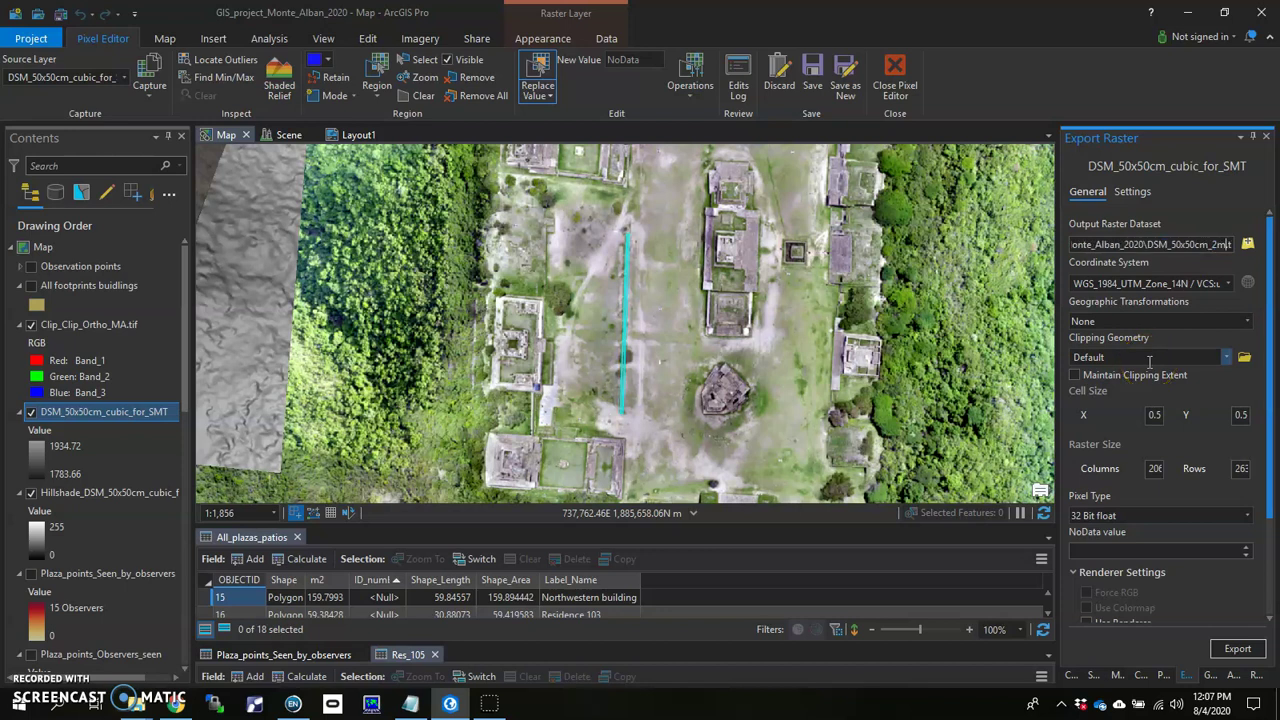
pyautogui.write('_added')
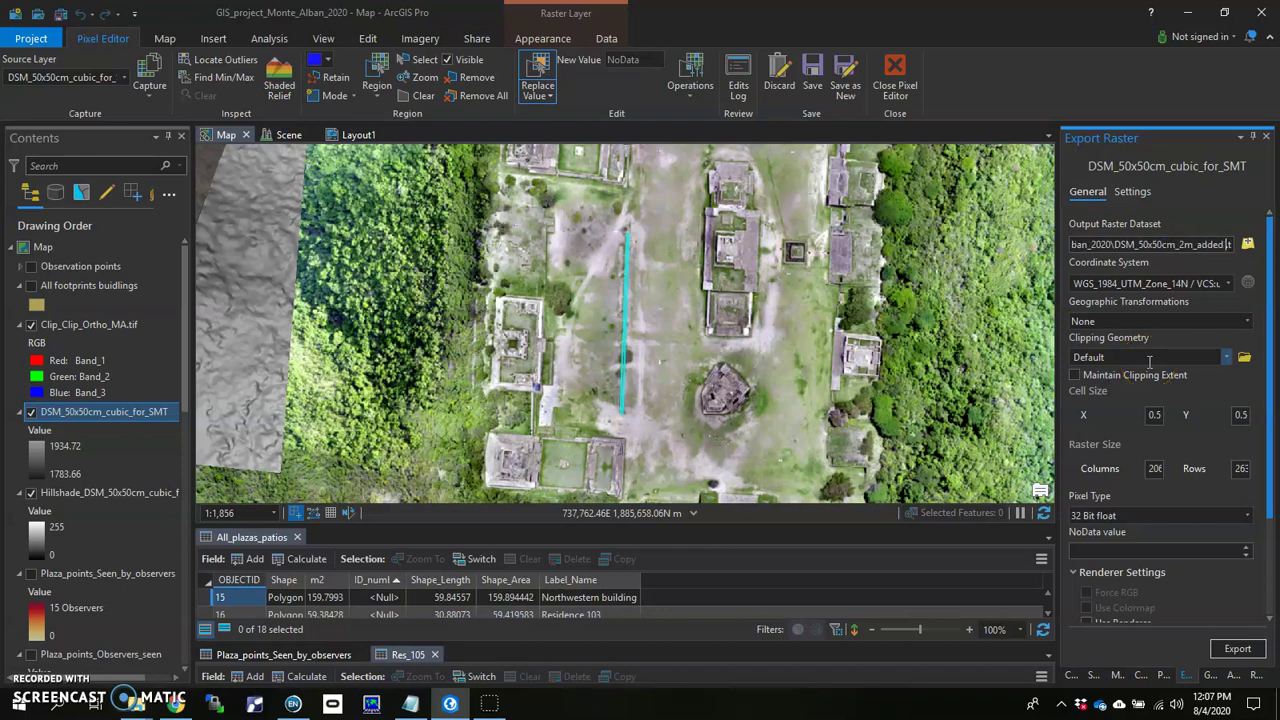
pyautogui.write('_to_wall')
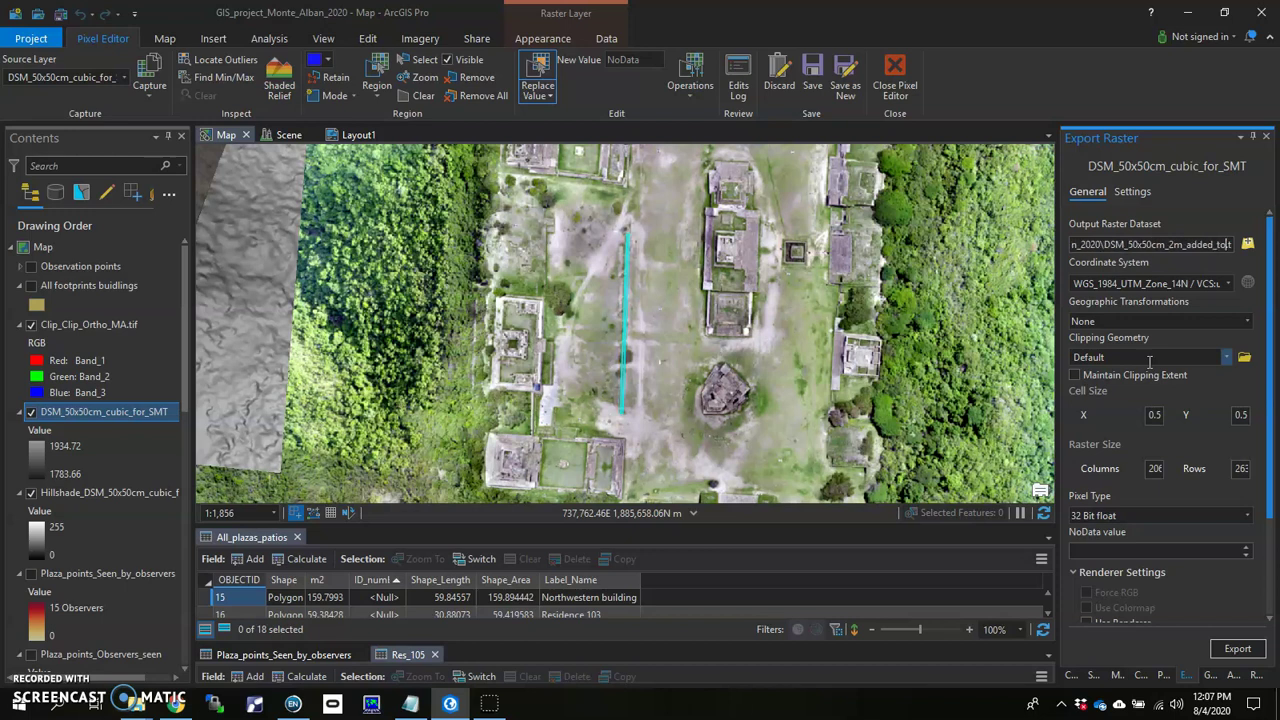
pyautogui.write('s.t')
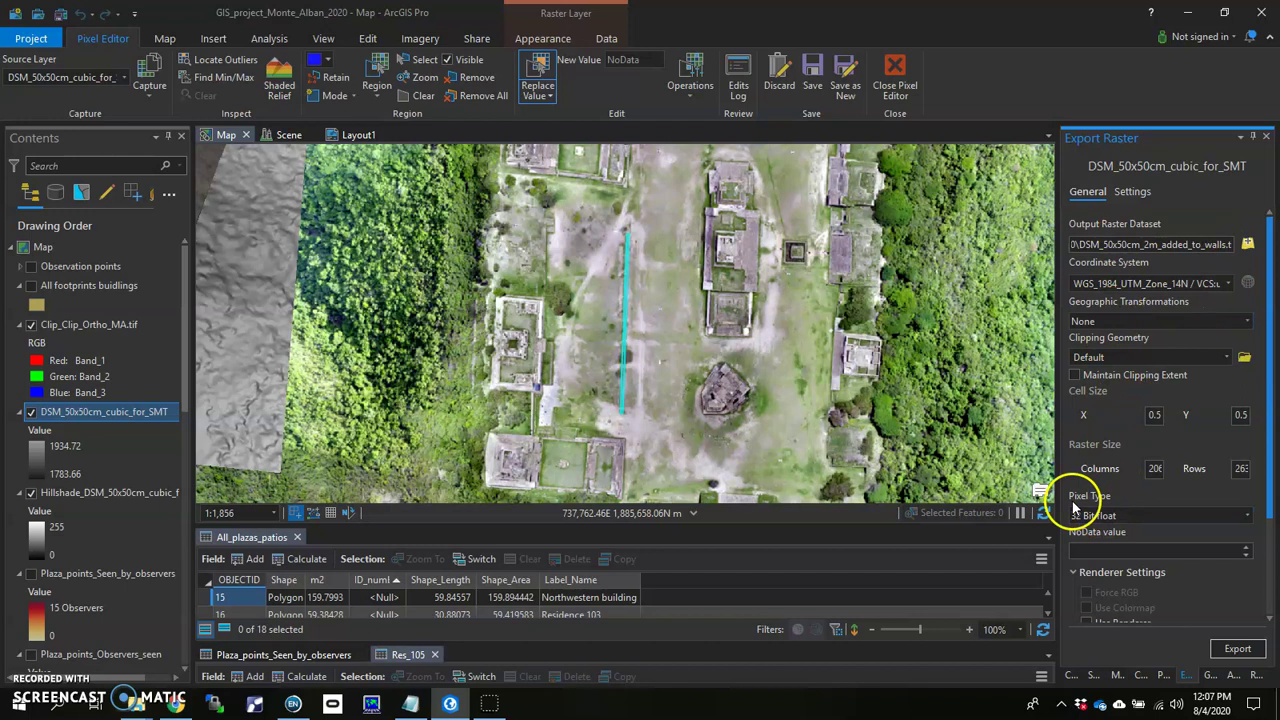
pyautogui.click(1075, 375)
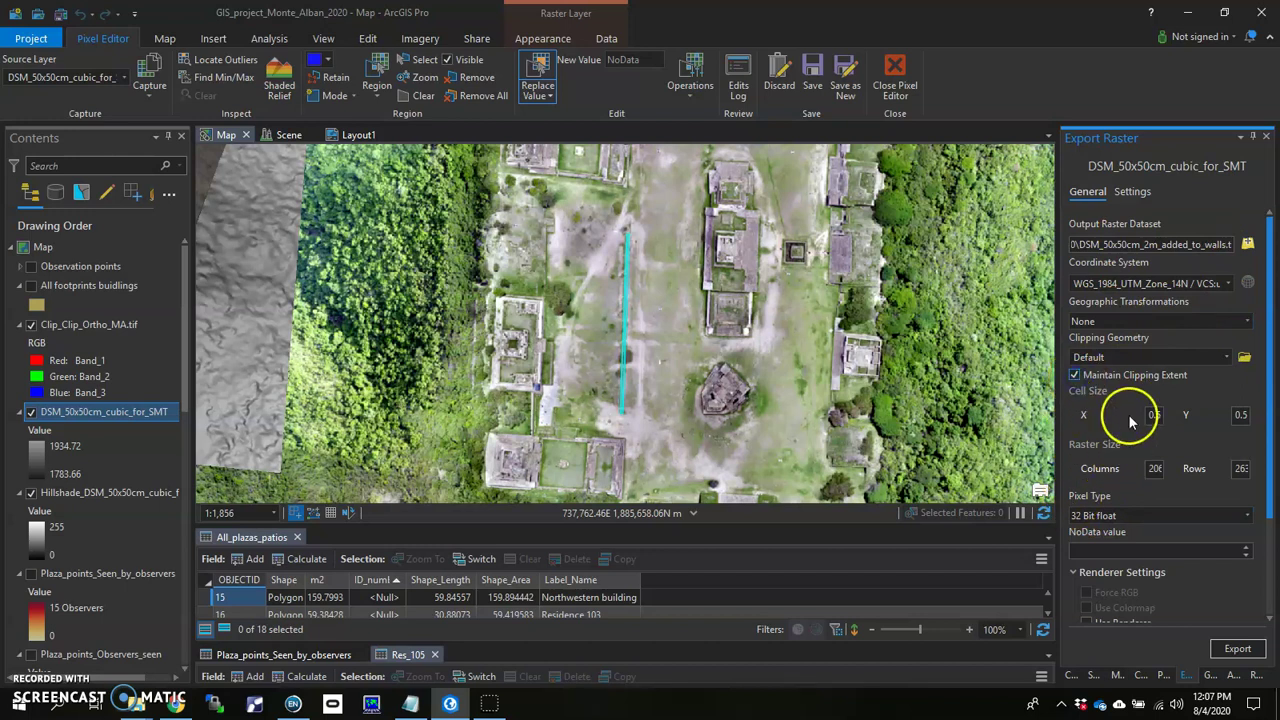
pyautogui.scroll(-3, 1130, 420)
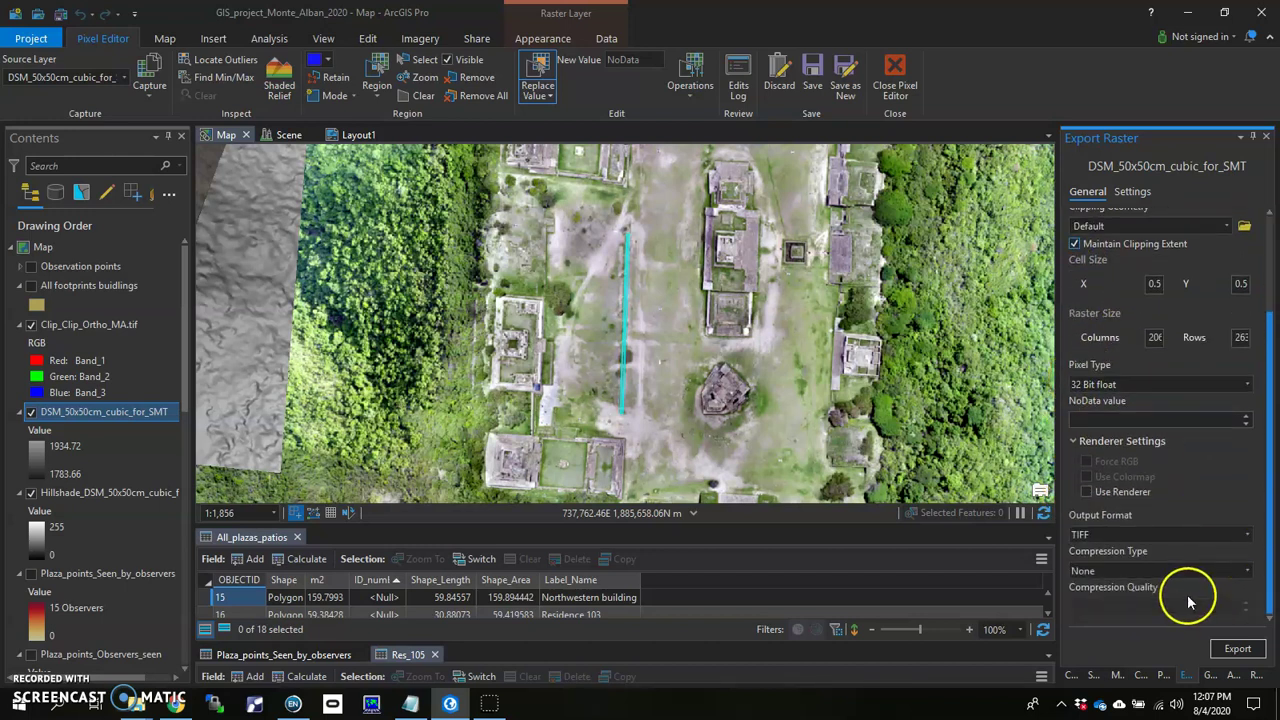
pyautogui.click(1226, 646)
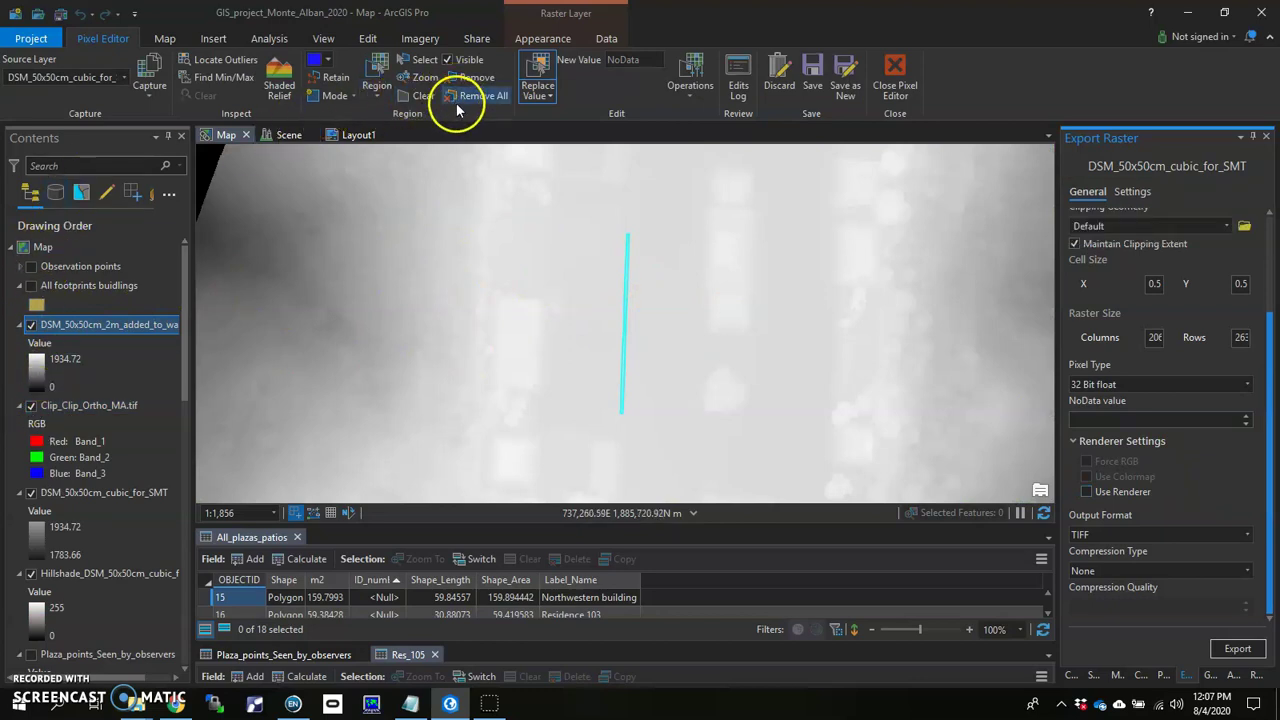
pyautogui.click(422, 97)
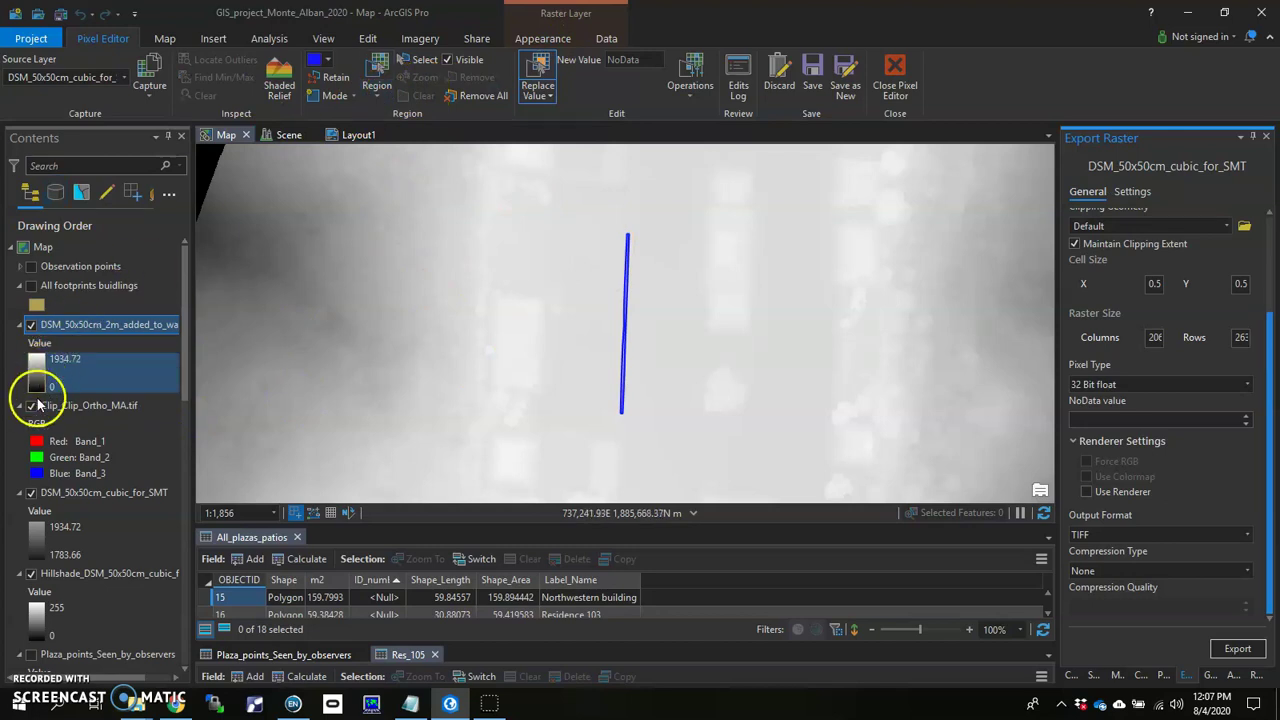
# Hide the orthophoto, original DSM and original hillshade layers.
pyautogui.click(32, 405)
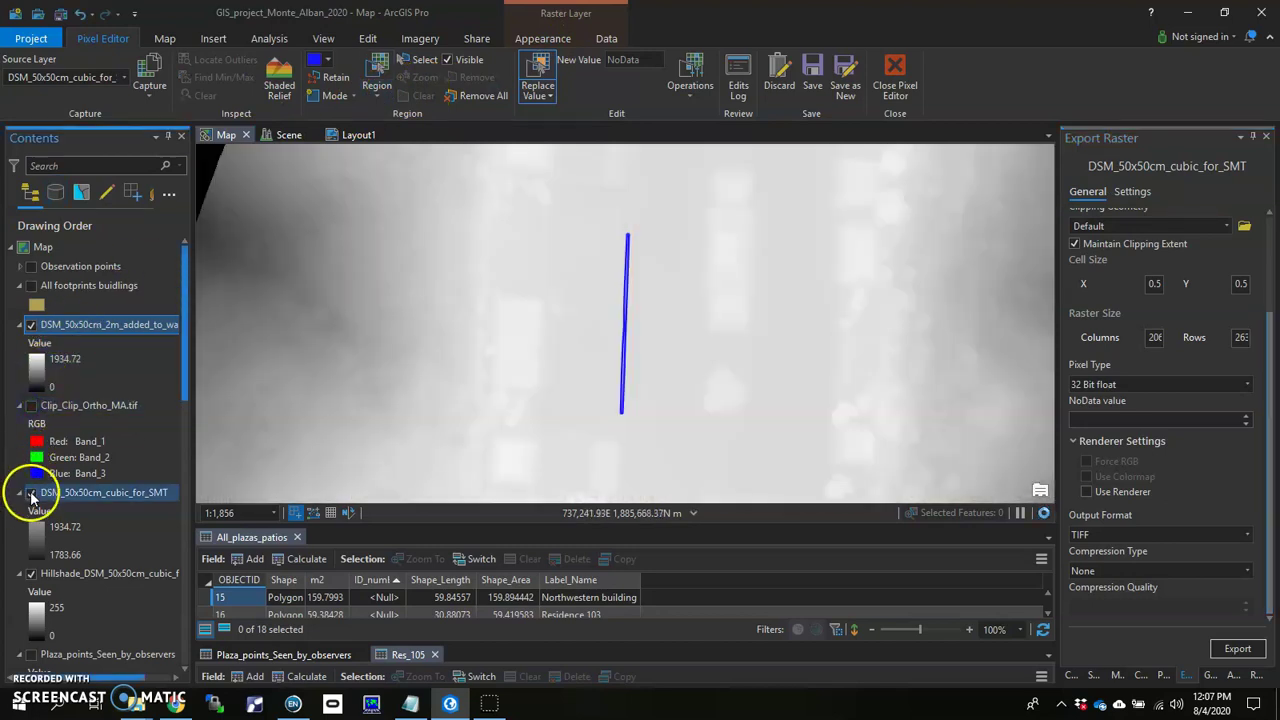
pyautogui.click(32, 494)
pyautogui.click(31, 573)
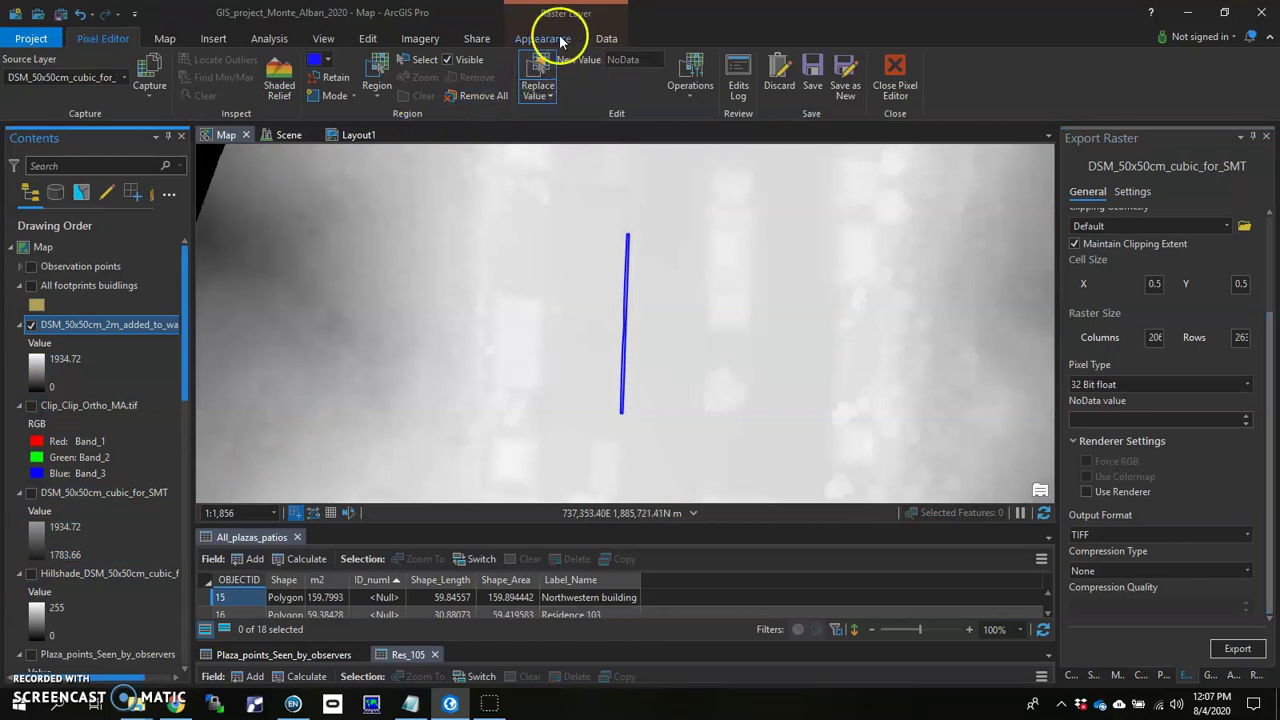
# Create a Multidirectional Hillshade raster function layer from DSM_50x50cm_2m_added_to_walls.
pyautogui.click(424, 38)
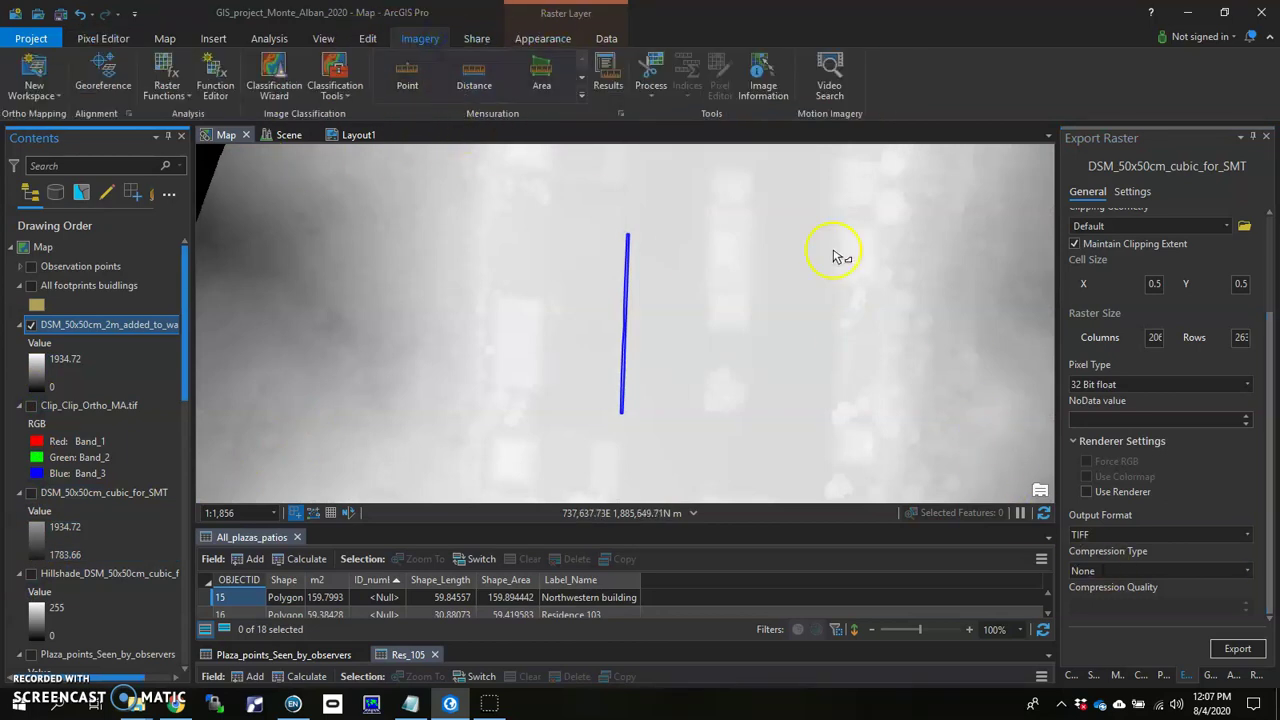
pyautogui.click(172, 84)
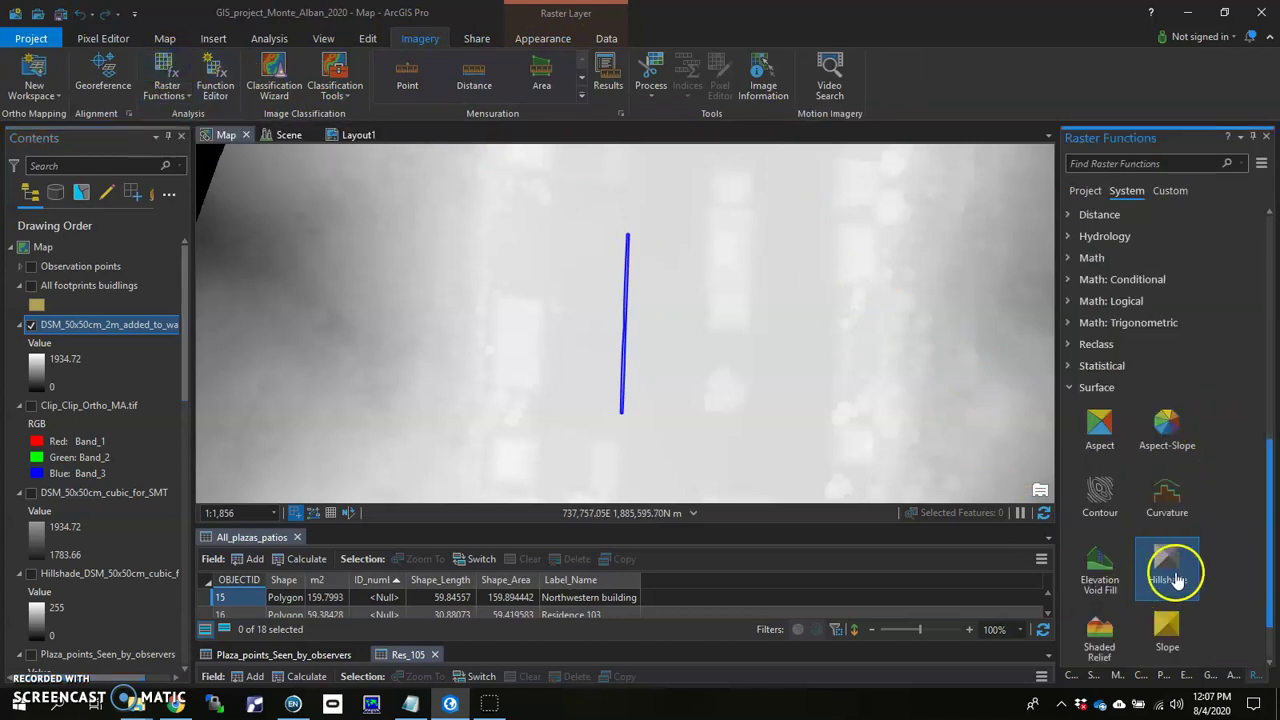
pyautogui.click(1176, 580)
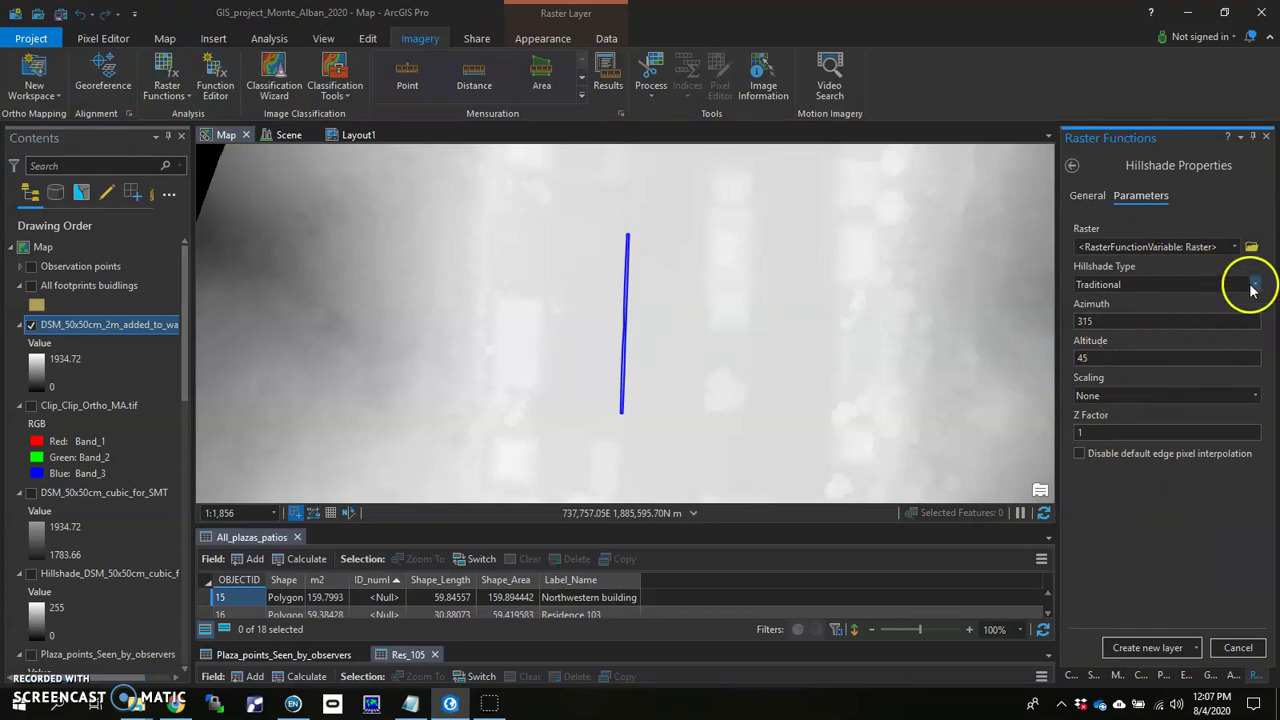
pyautogui.click(1234, 246)
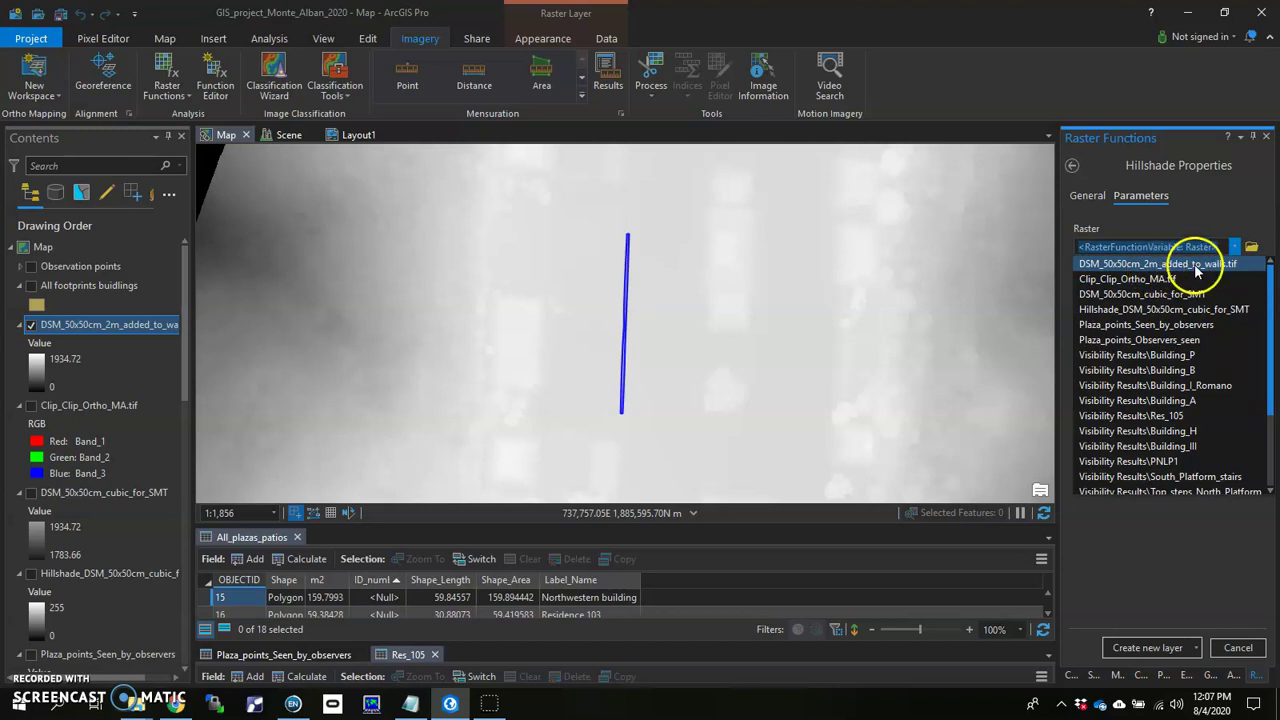
pyautogui.click(1204, 264)
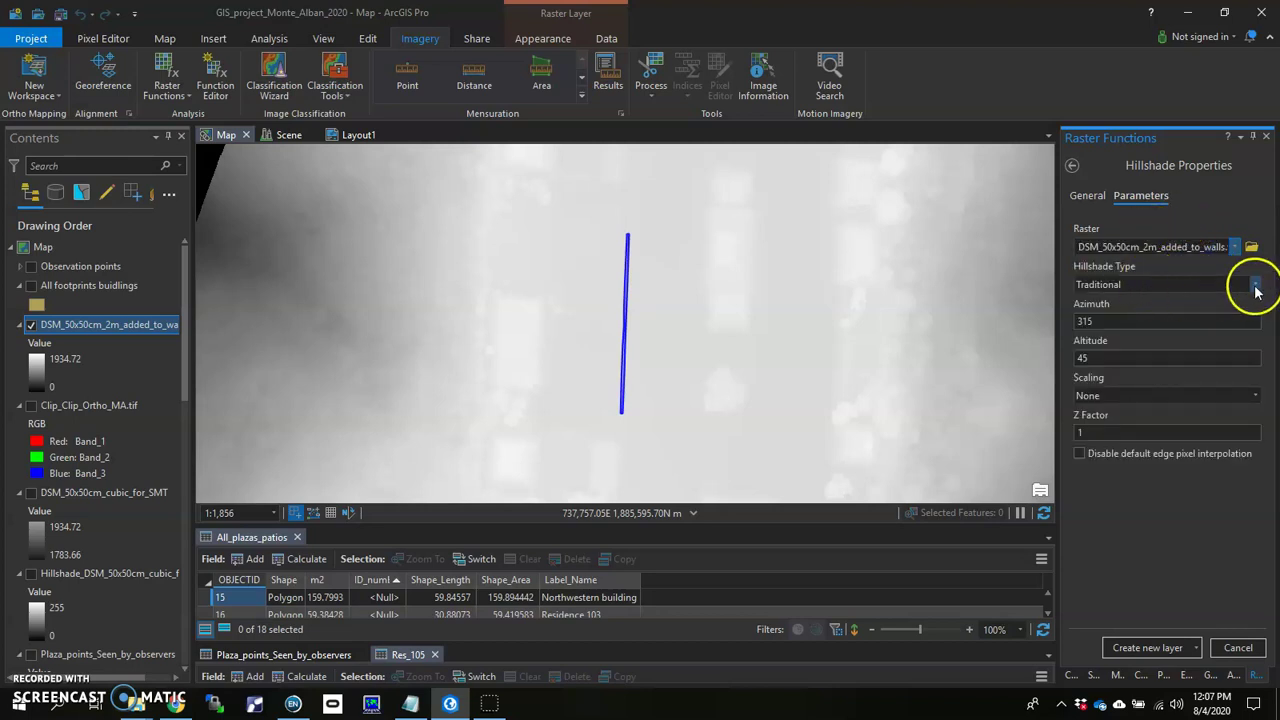
pyautogui.click(1253, 285)
pyautogui.click(1164, 315)
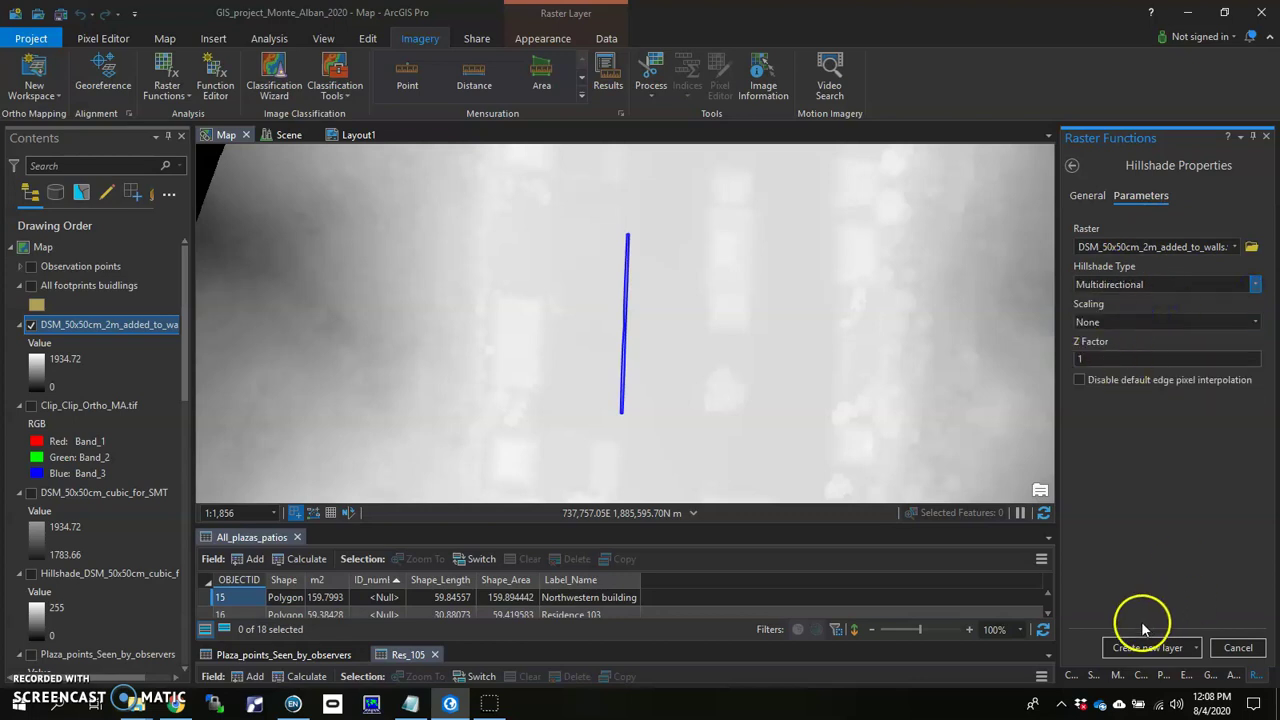
pyautogui.click(1130, 648)
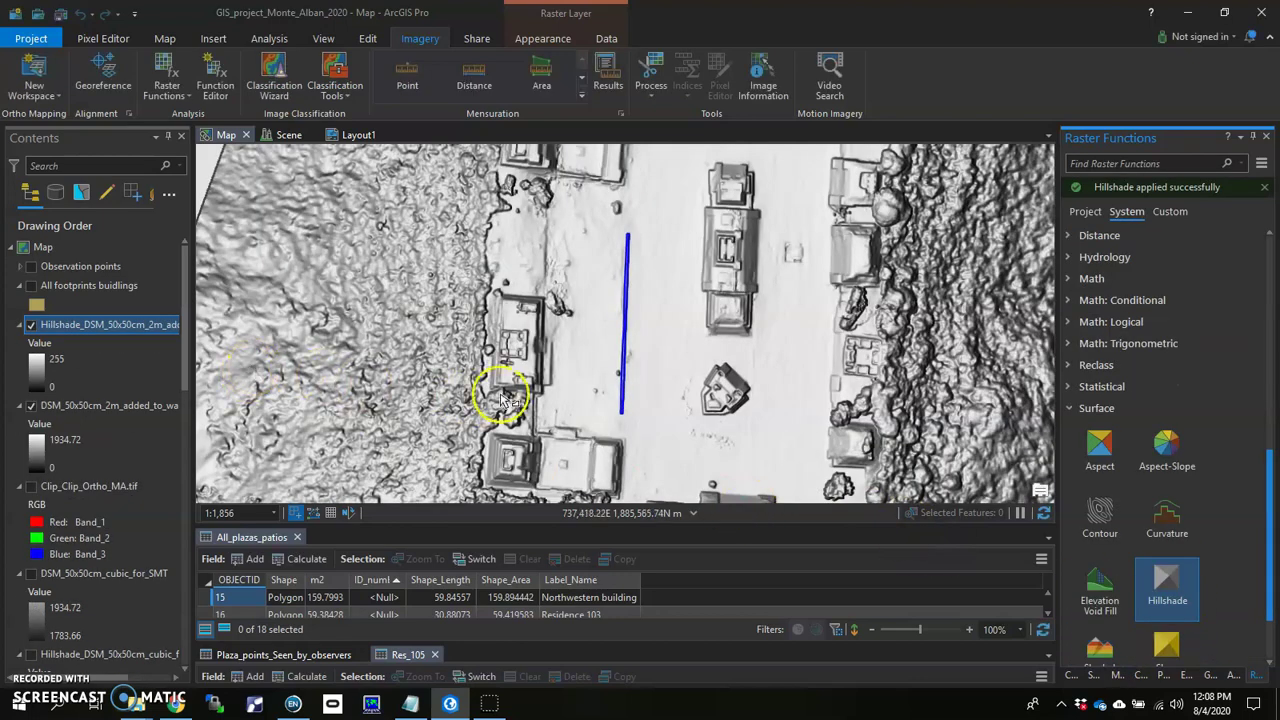
# Zoom in on the wall, then close the Pixel Editor and discard its unsaved edits.
pyautogui.scroll(3, 600, 320)
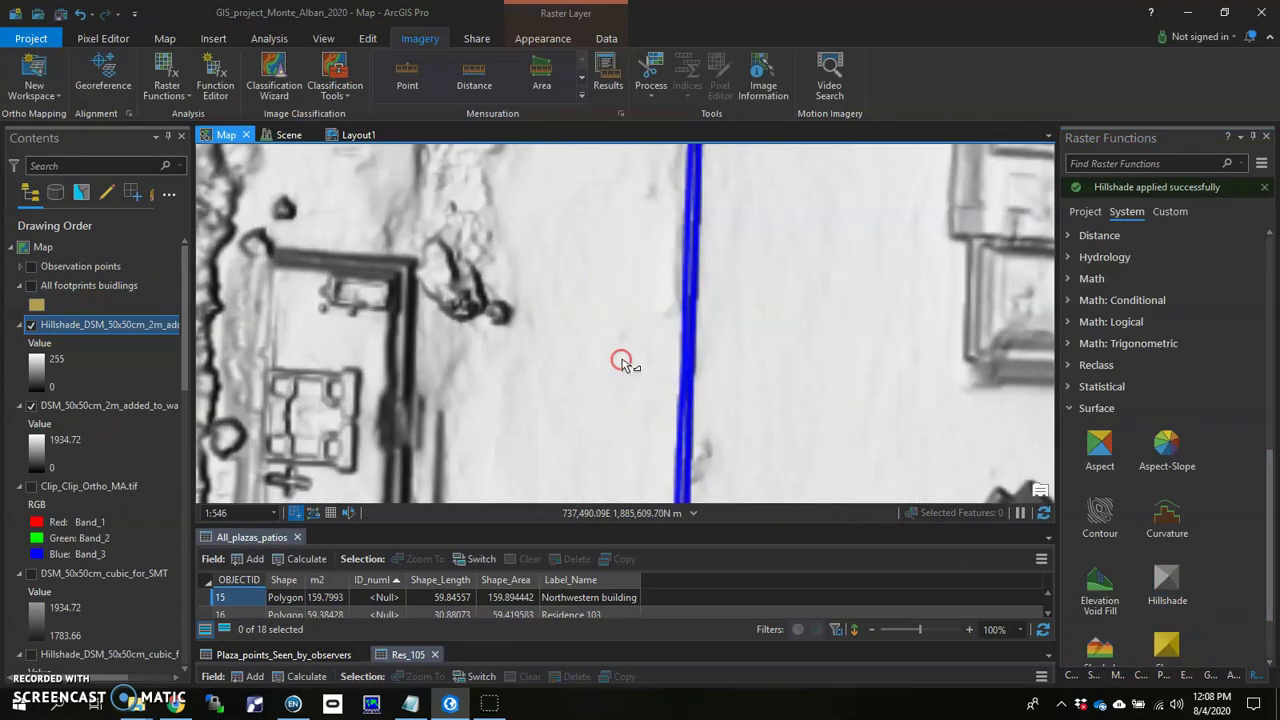
pyautogui.scroll(4, 725, 365)
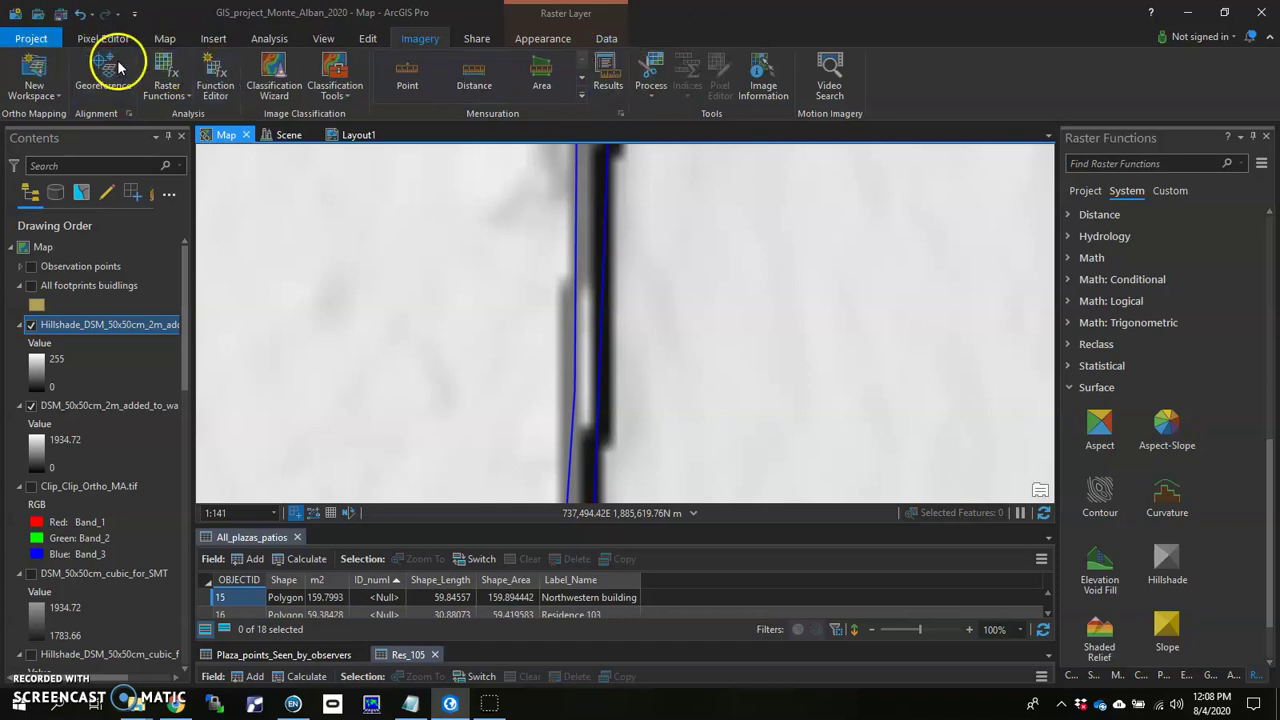
pyautogui.click(36, 40)
pyautogui.click(30, 31)
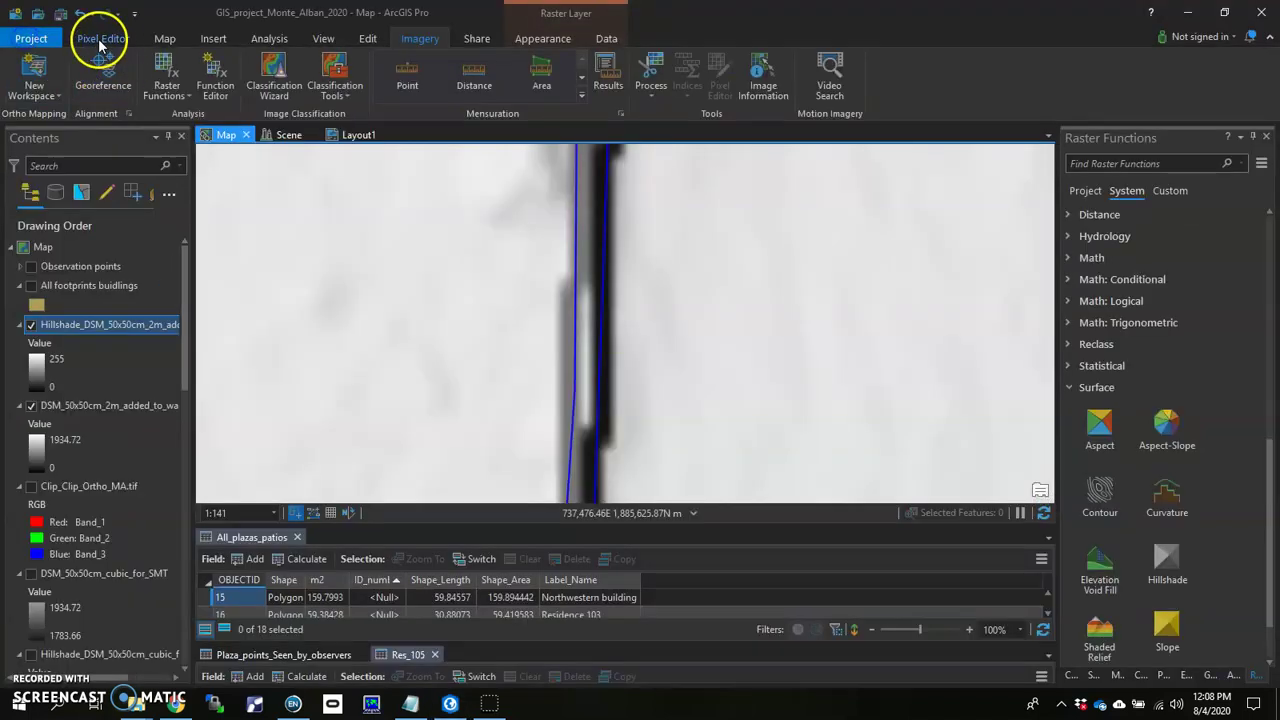
pyautogui.click(101, 38)
pyautogui.click(898, 78)
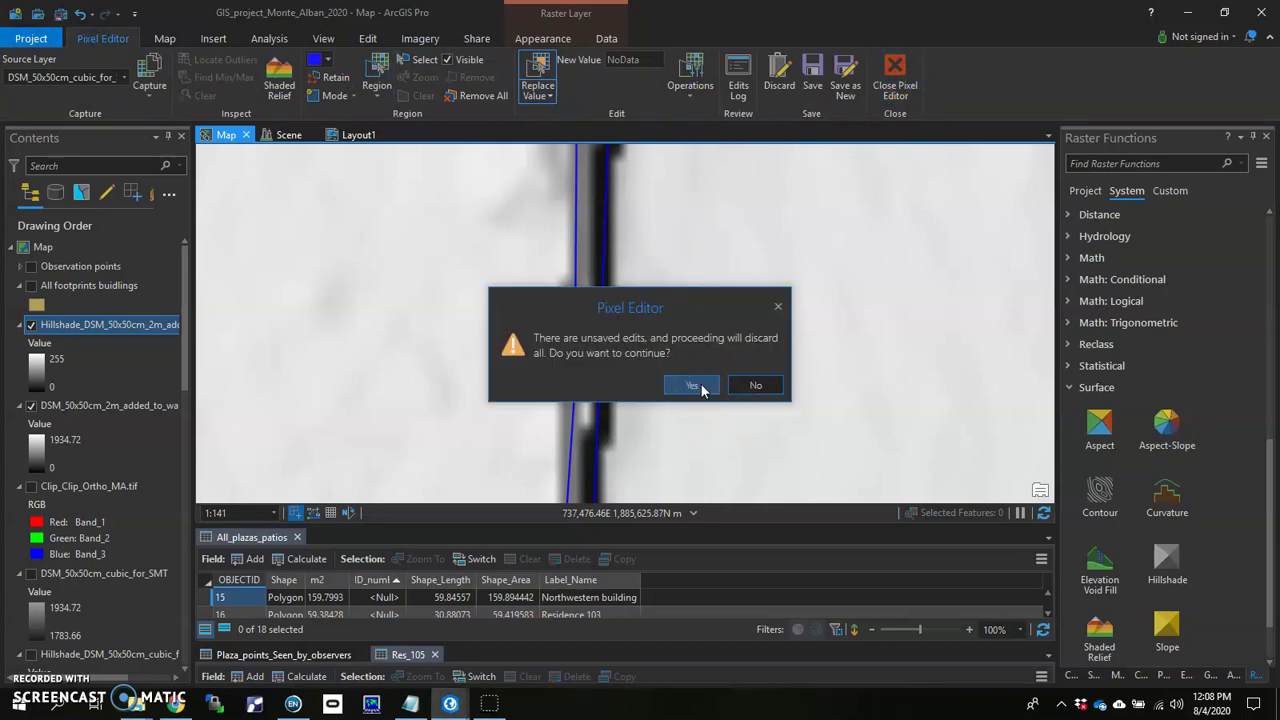
pyautogui.click(701, 390)
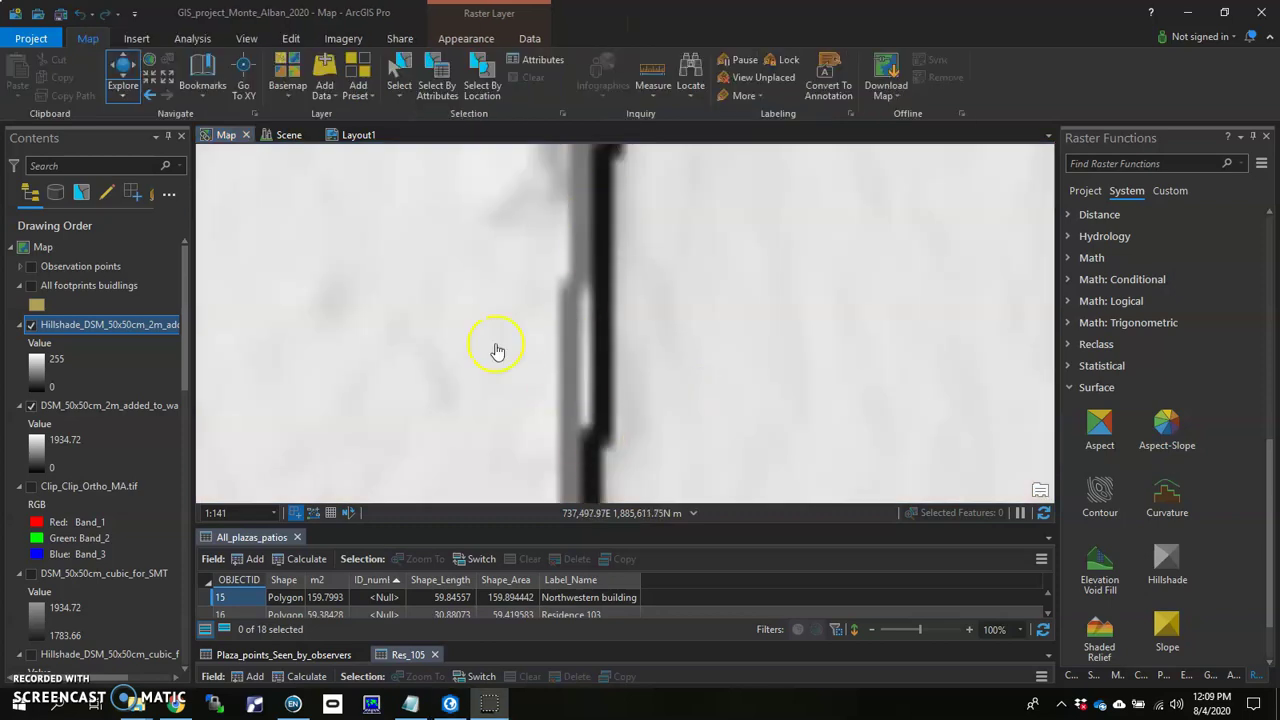
# Move the hillshade layer beneath the DSM layer in the Contents pane.
pyautogui.click(95, 331)
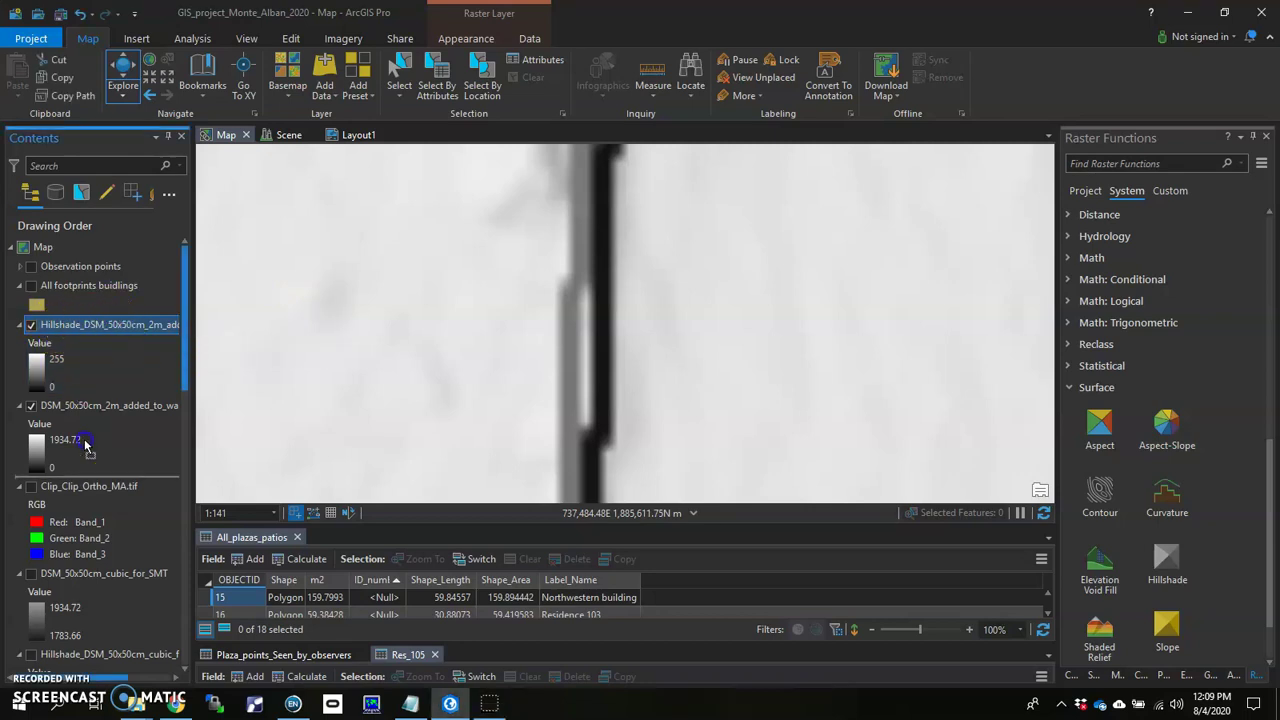
pyautogui.moveTo(86, 447); pyautogui.dragTo(86, 443)
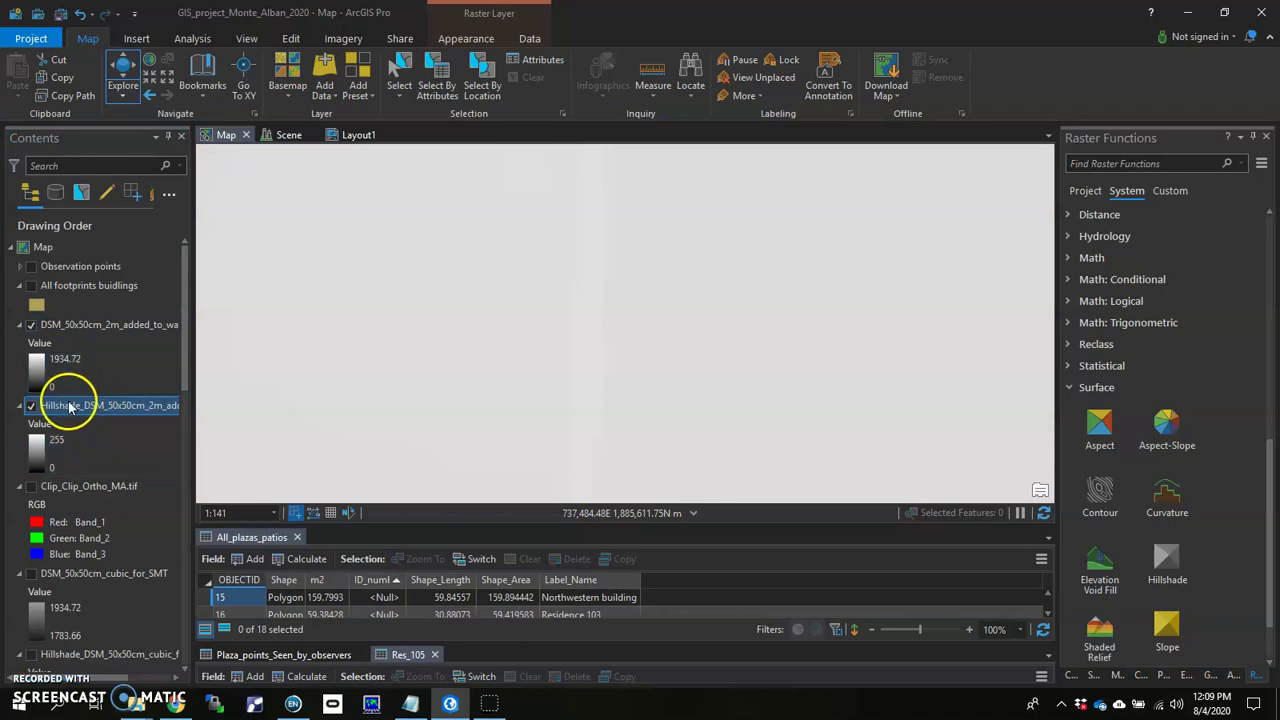
pyautogui.click(489, 391)
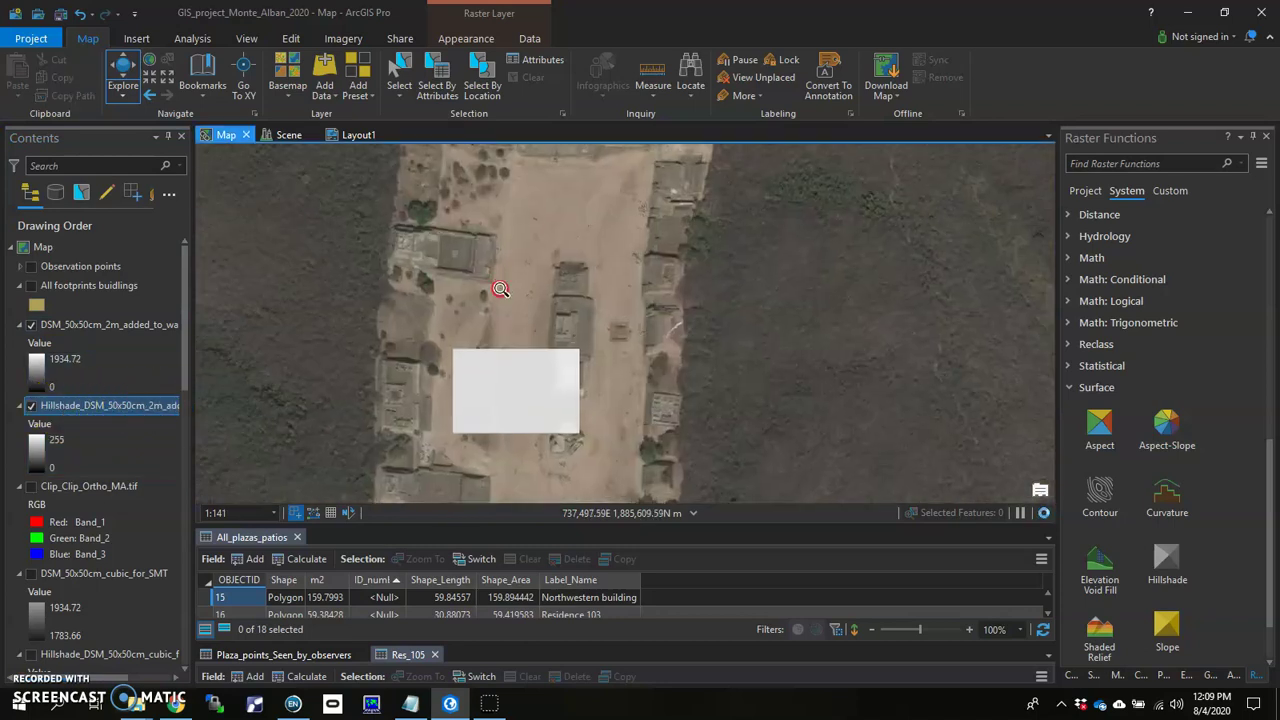
pyautogui.scroll(-4, 500, 289)
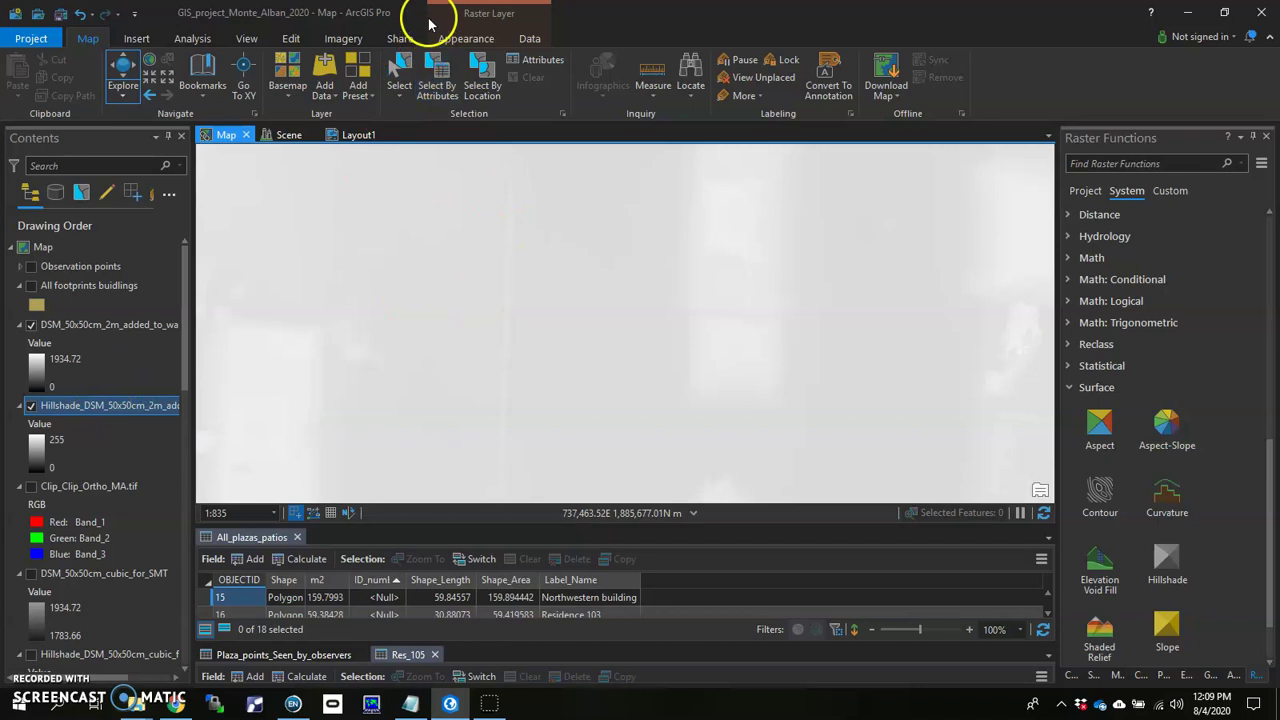
# Set the DSM layer's transparency to about 60% and the hillshade's transparency to 0%.
pyautogui.click(468, 38)
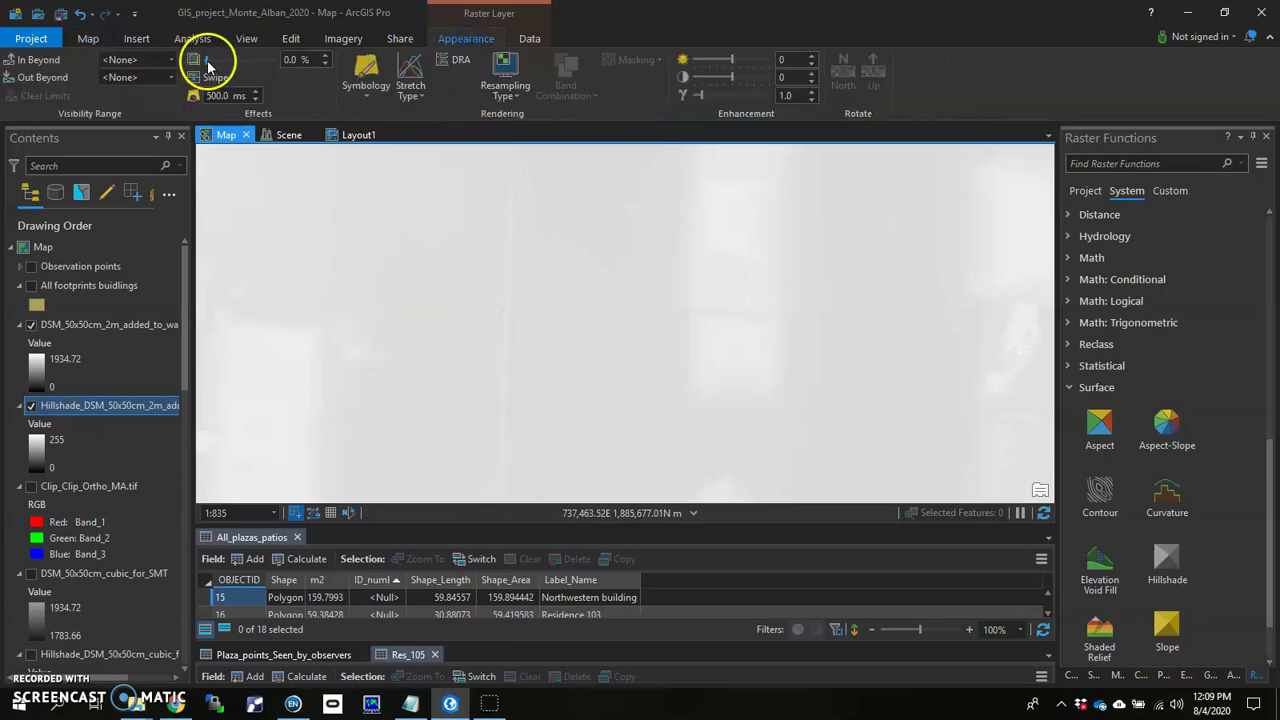
pyautogui.moveTo(209, 60); pyautogui.dragTo(222, 62)
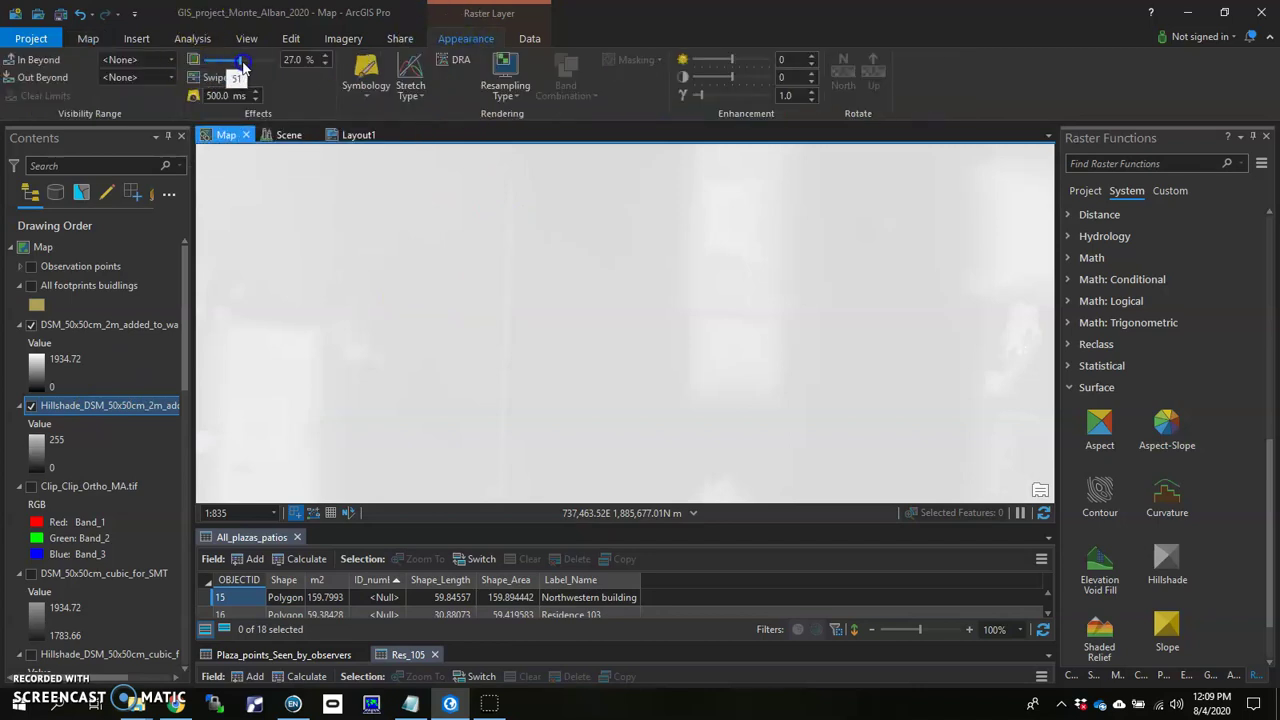
pyautogui.click(100, 327)
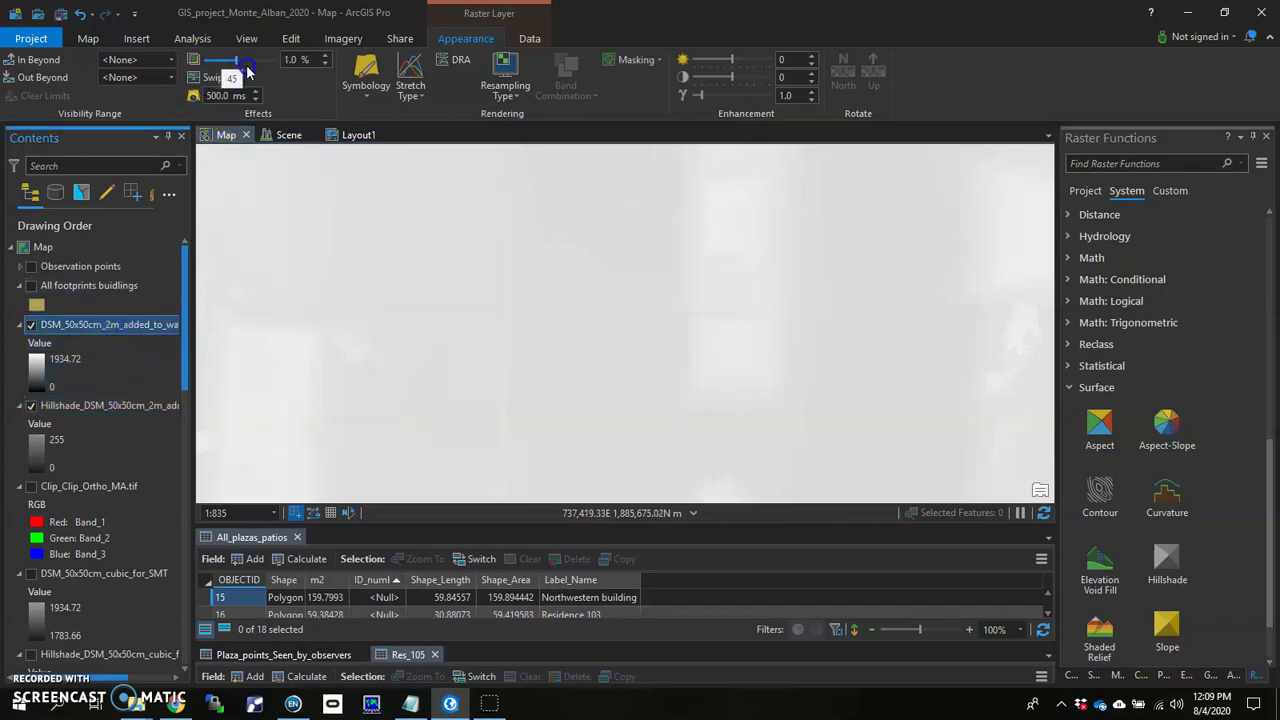
pyautogui.moveTo(249, 70); pyautogui.dragTo(249, 67)
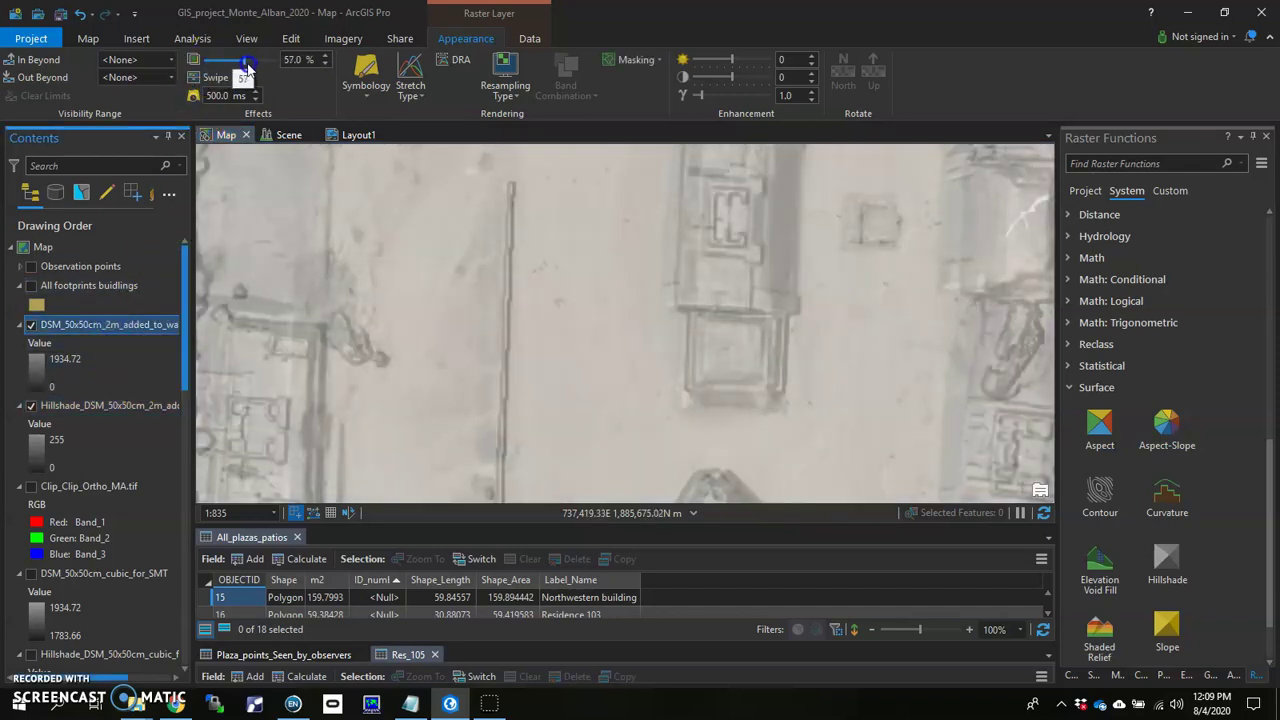
pyautogui.click(110, 405)
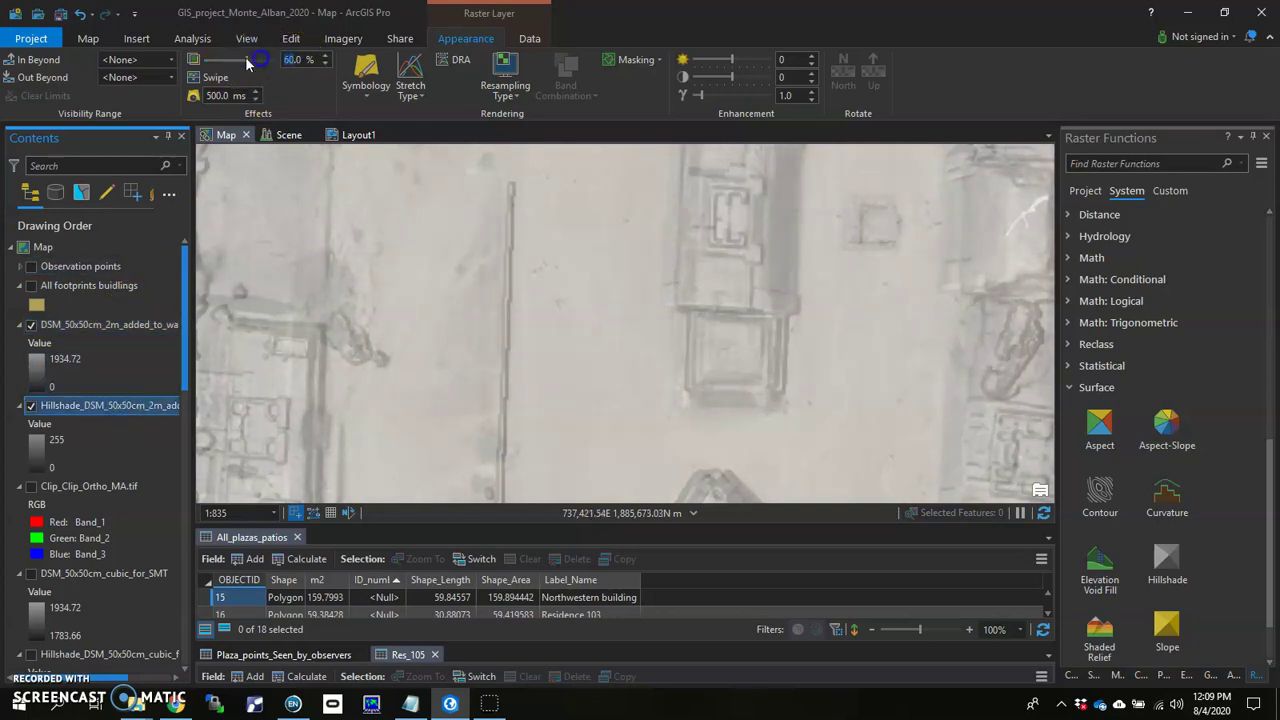
pyautogui.write('0')
pyautogui.press('Return')
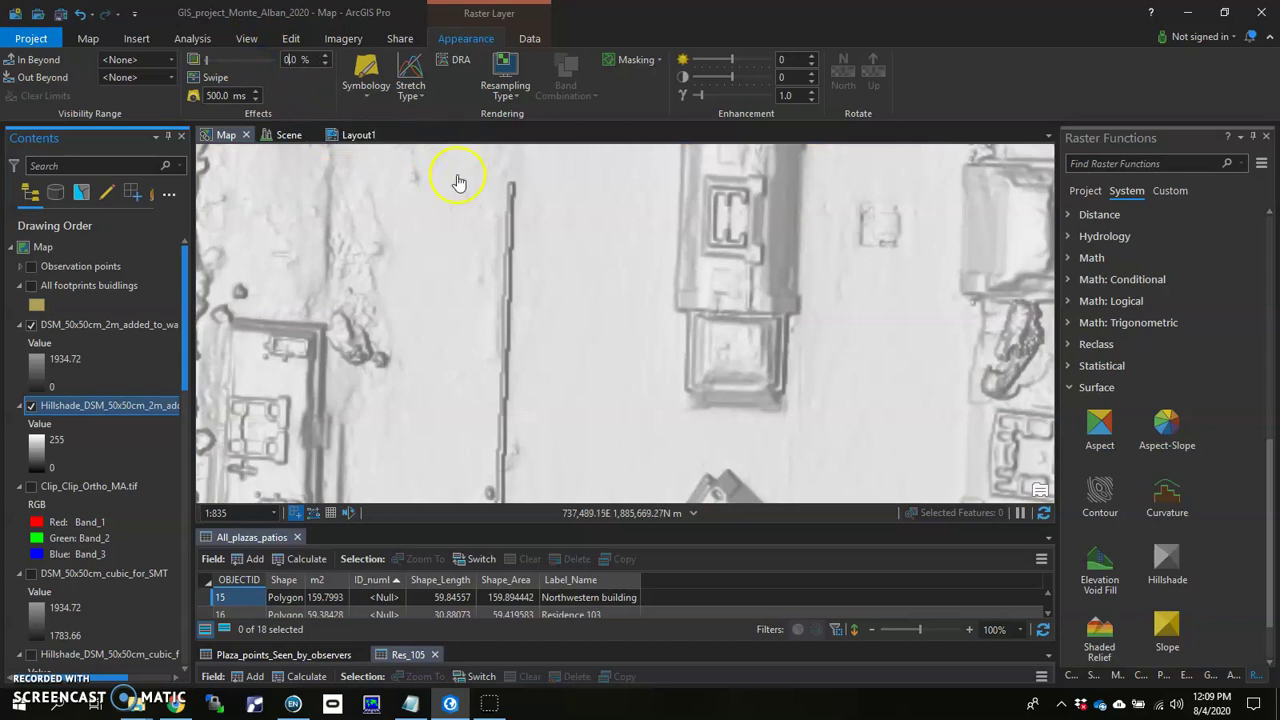
pyautogui.scroll(5, 503, 400)
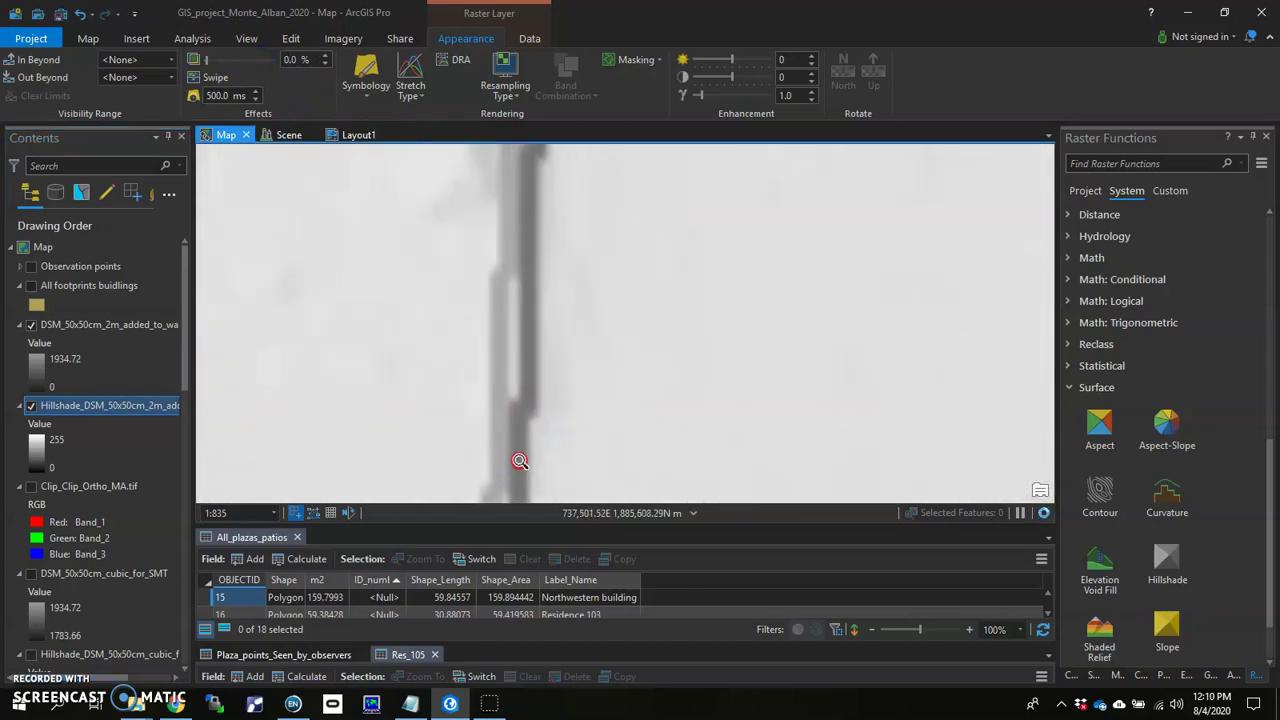
pyautogui.click(88, 38)
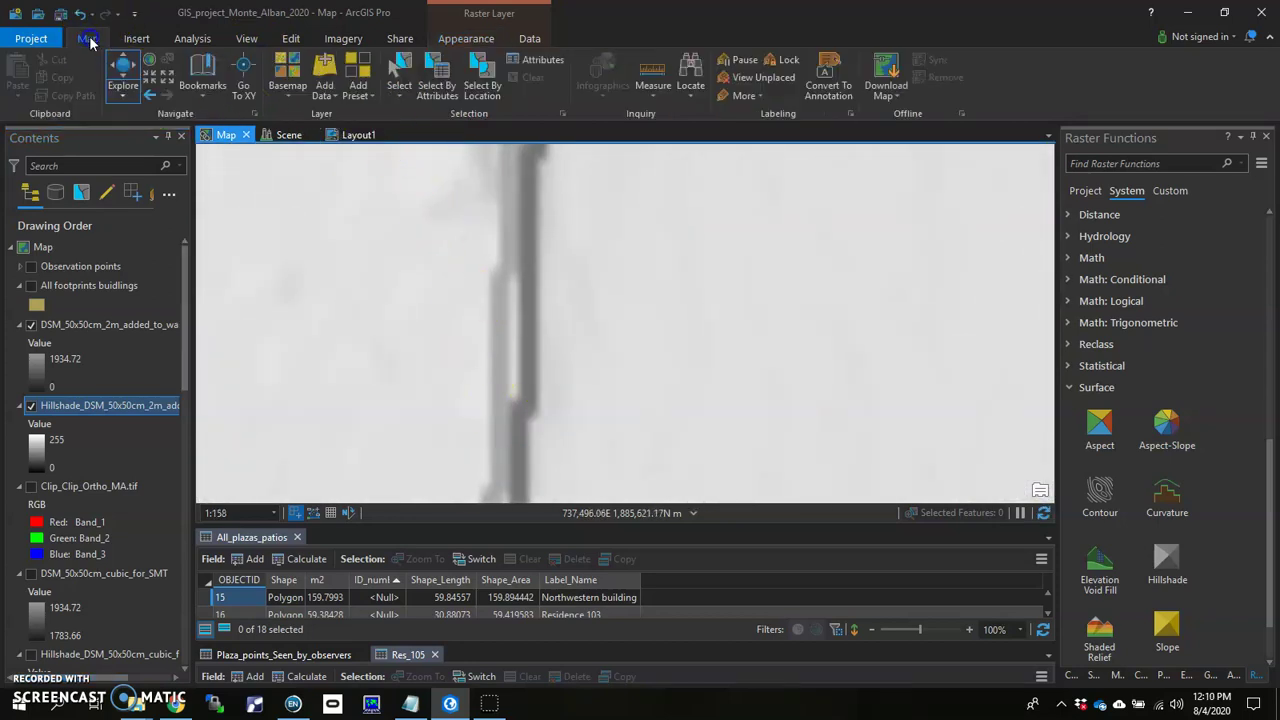
pyautogui.click(515, 353)
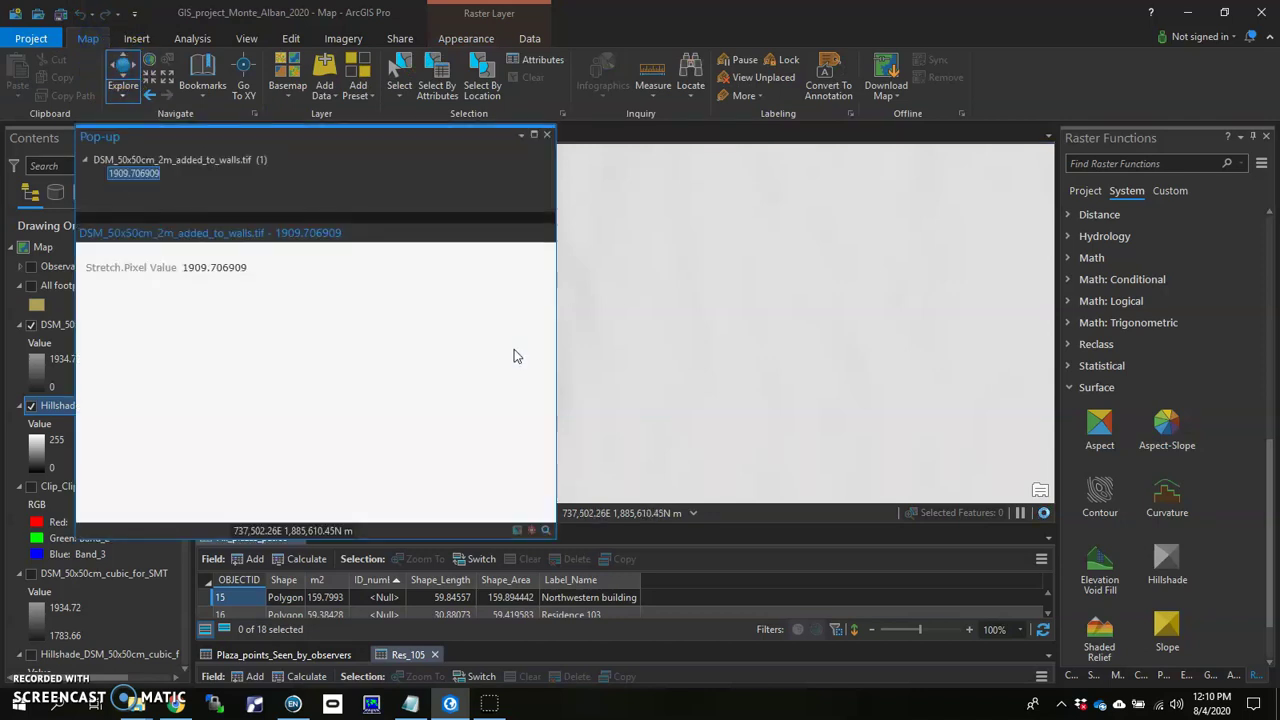
pyautogui.click(547, 134)
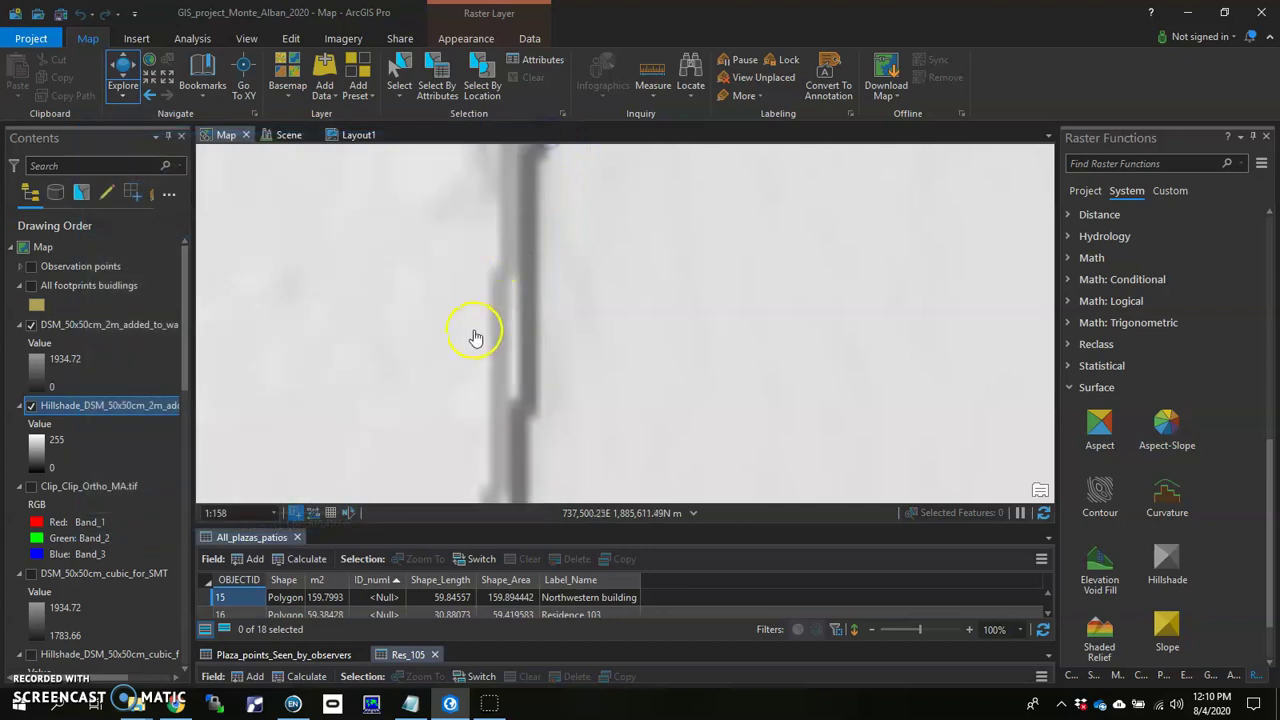
pyautogui.click(473, 334)
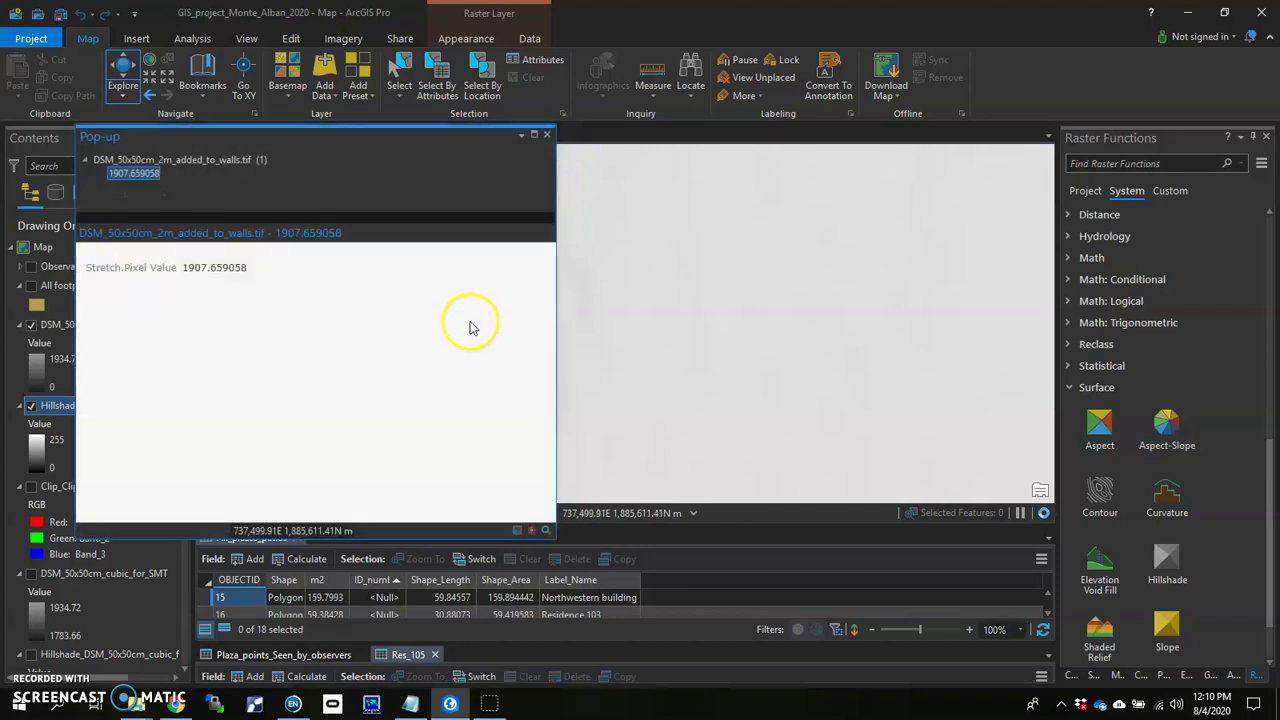
pyautogui.click(547, 134)
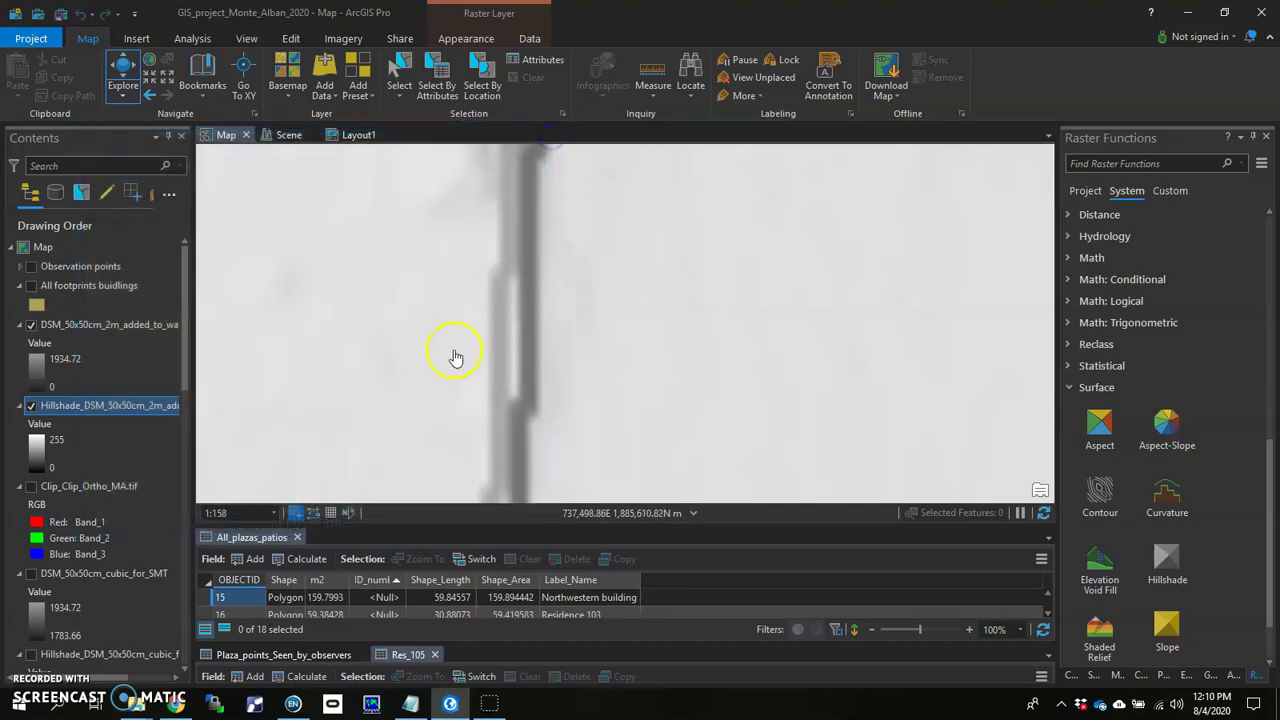
pyautogui.click(443, 329)
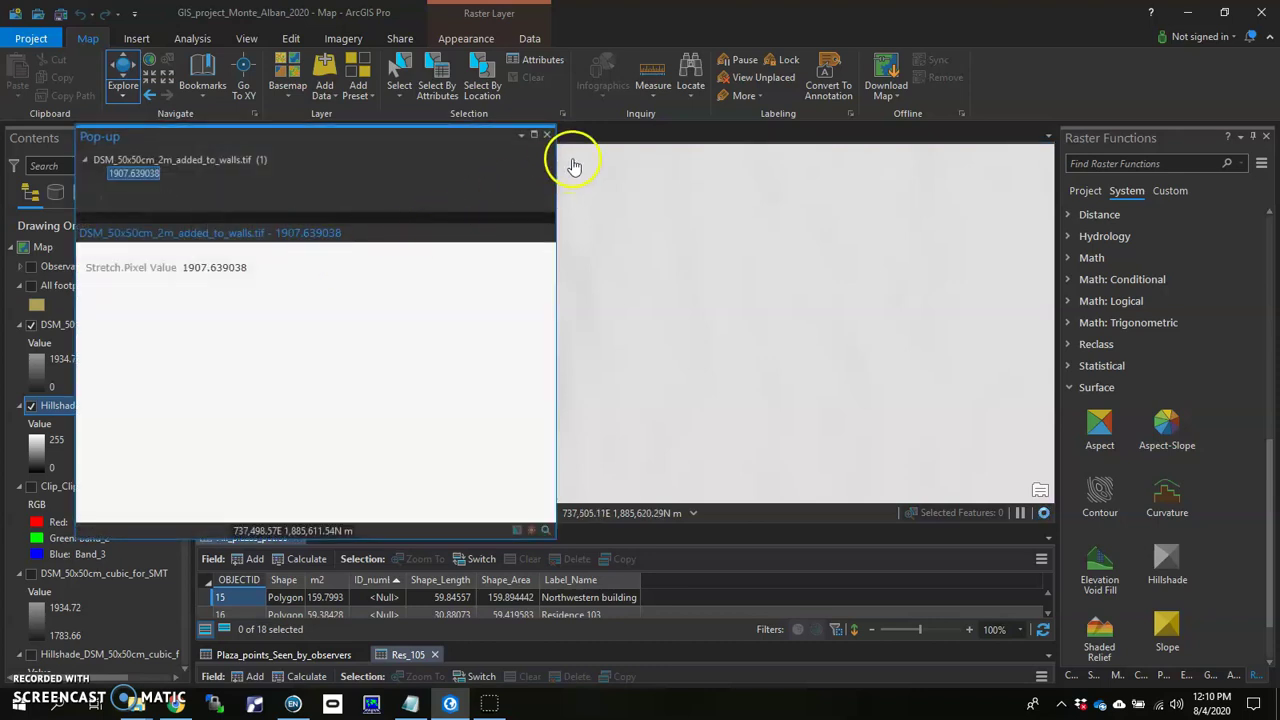
pyautogui.click(547, 134)
pyautogui.click(513, 335)
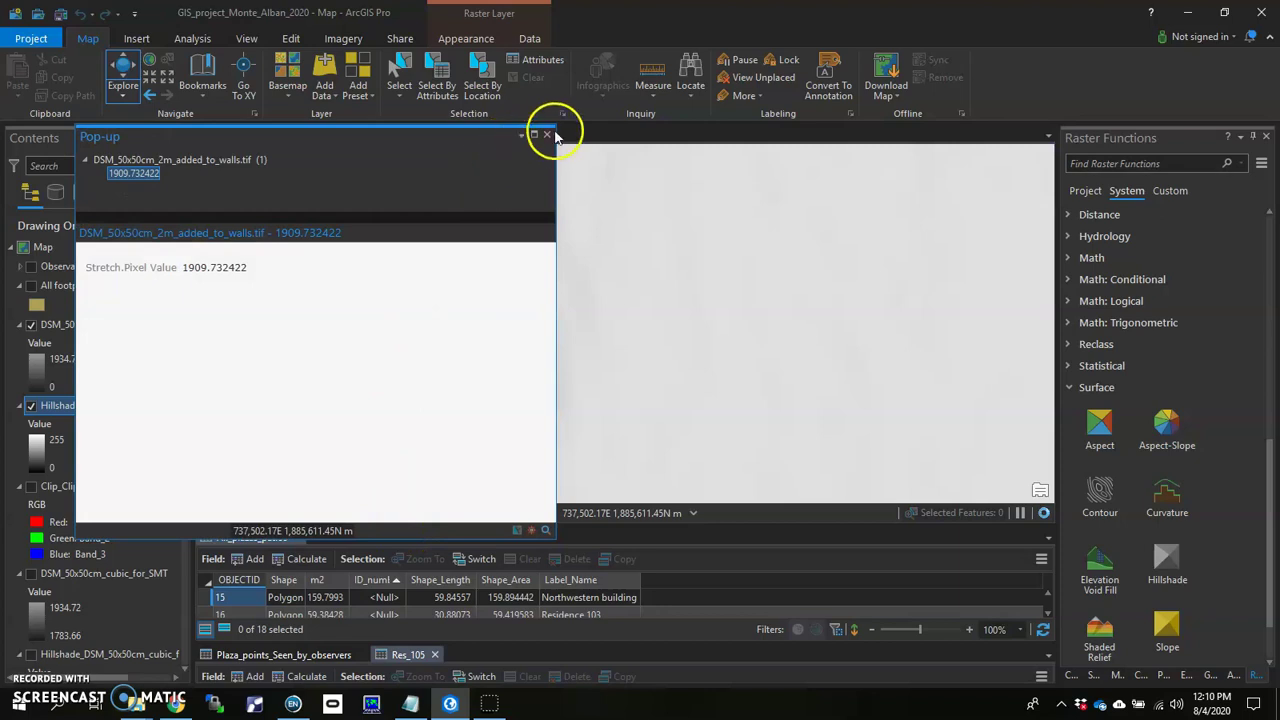
pyautogui.click(548, 135)
# Zoom the map out to about 1:1,055 around the raised-wall hillshade patch.
pyautogui.scroll(-3, 500, 398)
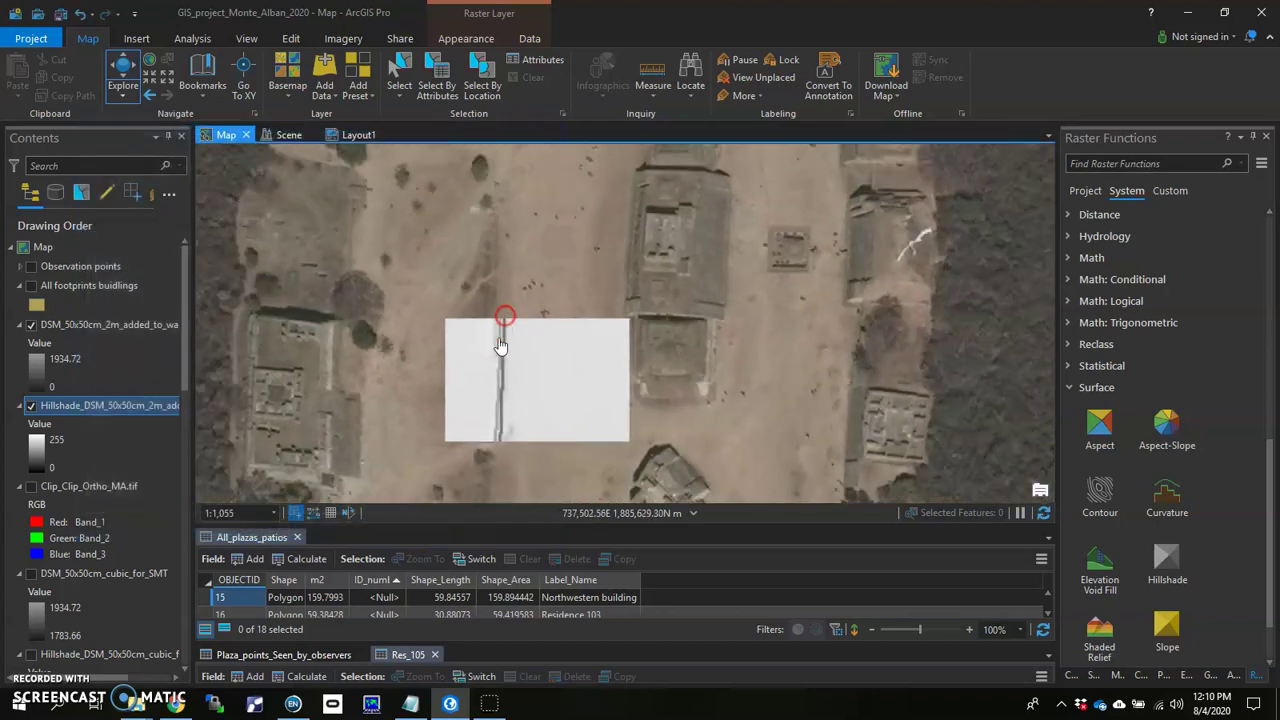